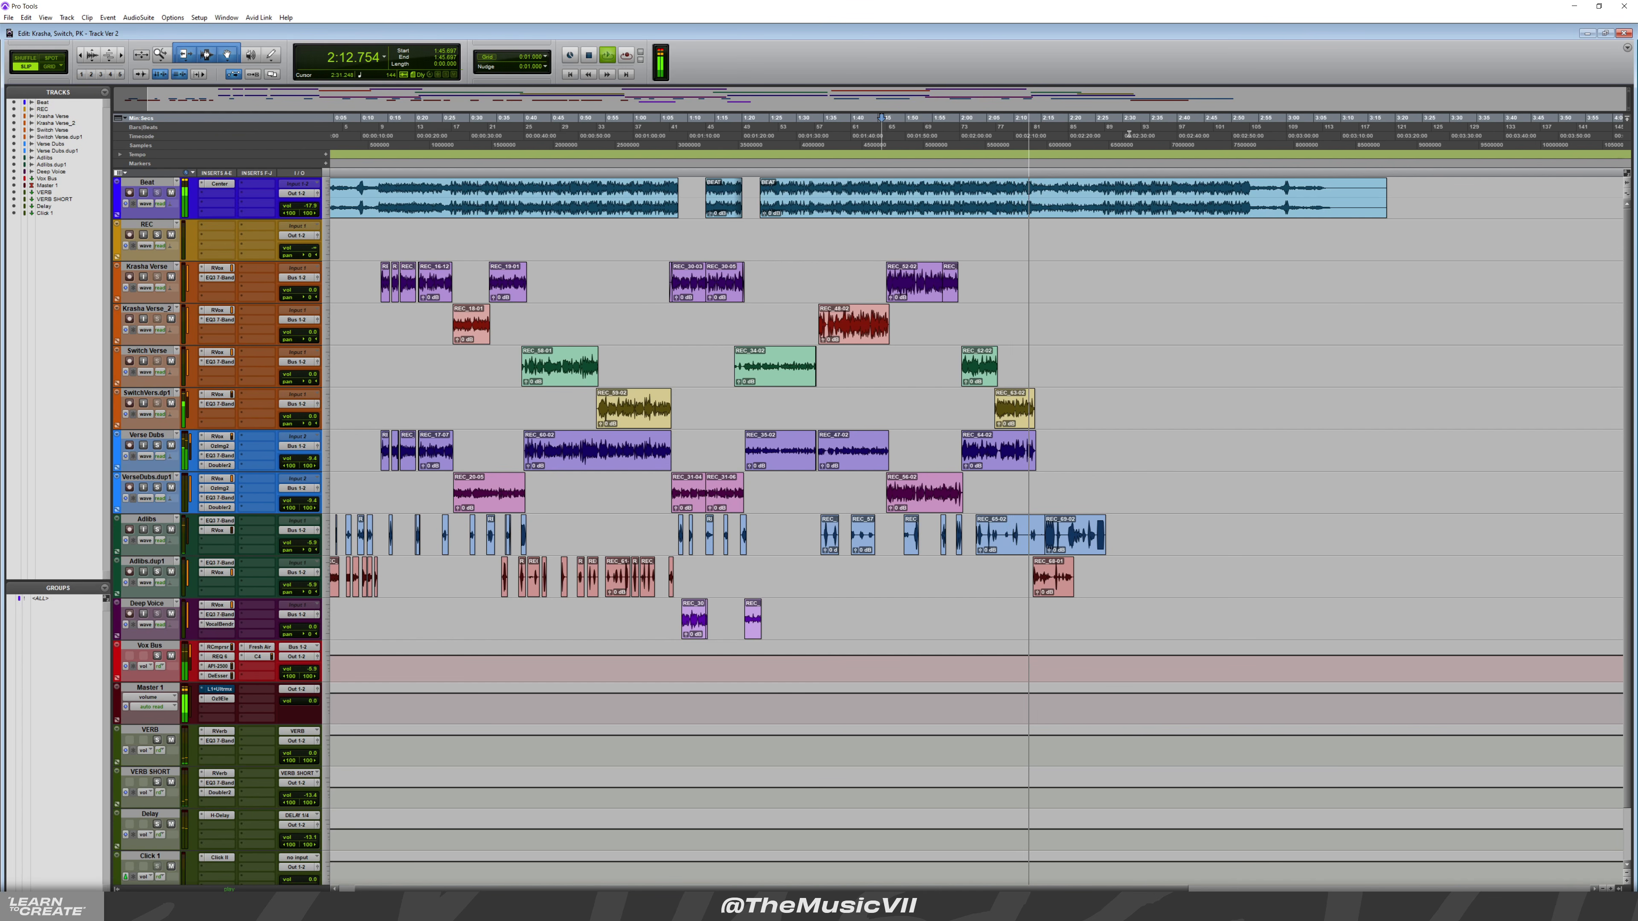
Stop playback and look over the channel strips in the Mix window before returning to the Edit window
key(space)
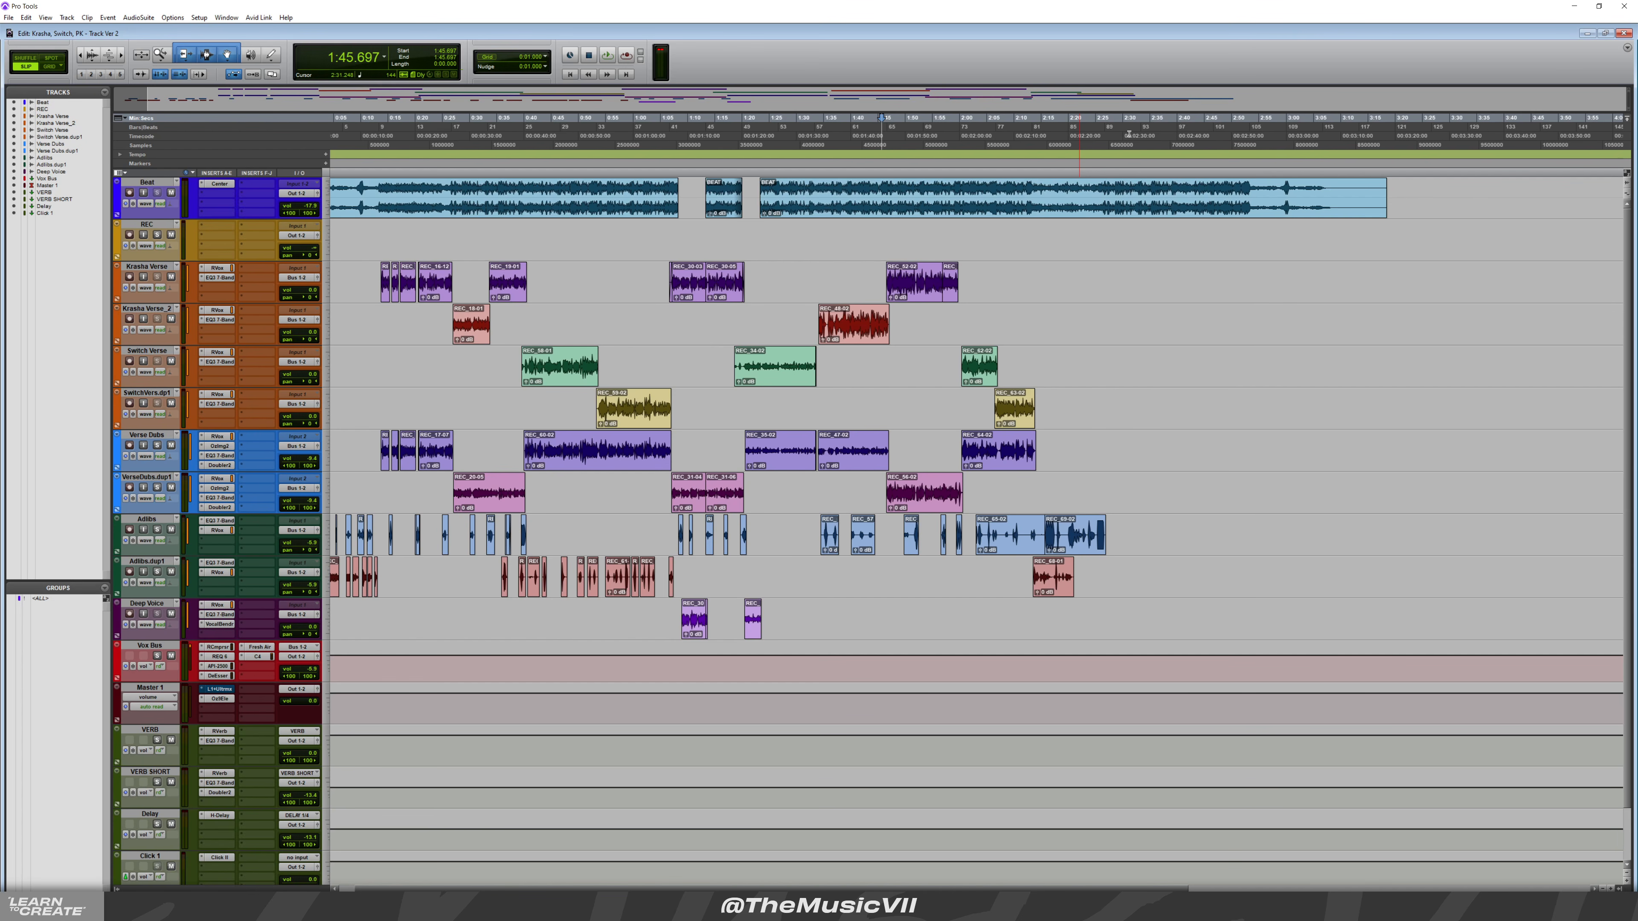
key(ctrl+equal)
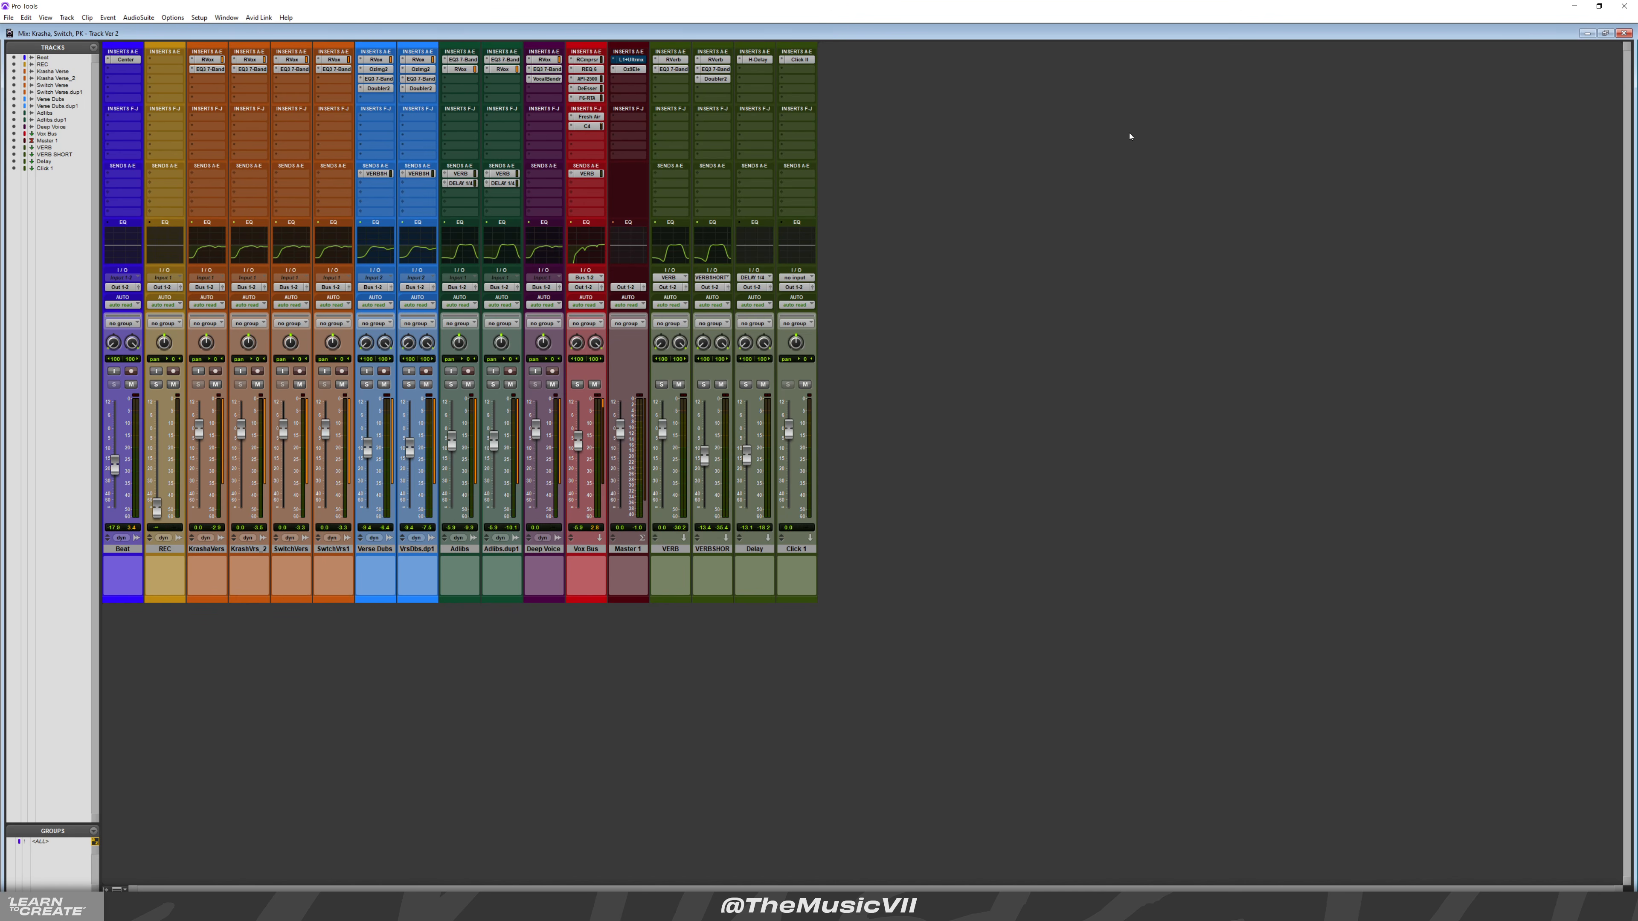
key(ctrl+equal)
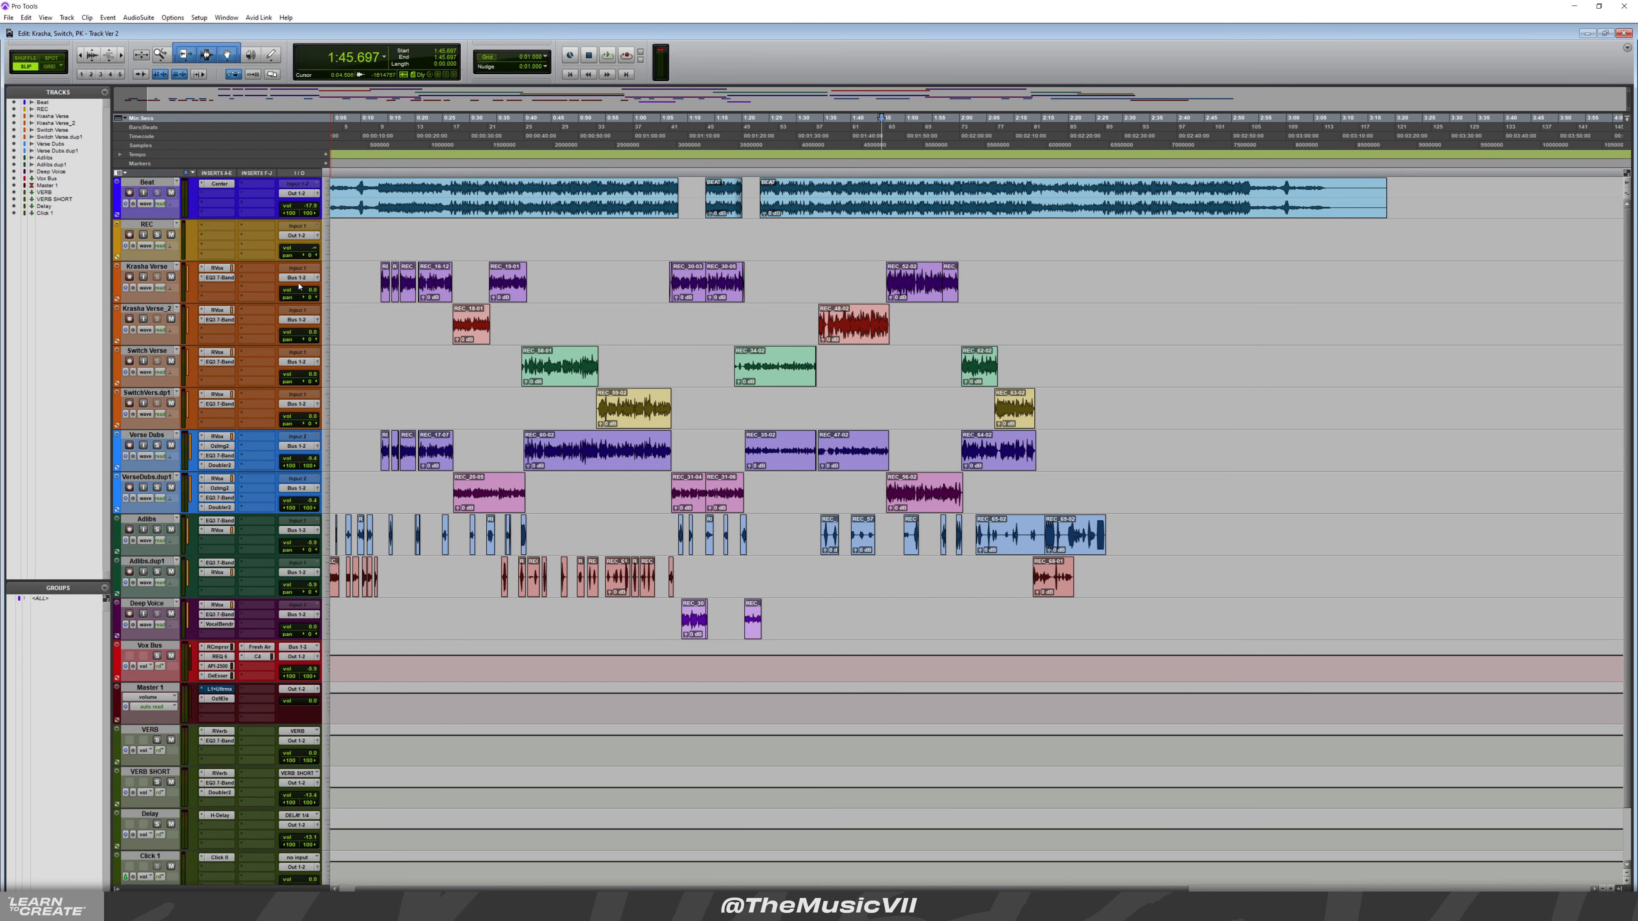
Go through the REC track and the orange lead verse tracks, selecting each in turn to review the session layout
click(153, 266)
click(162, 225)
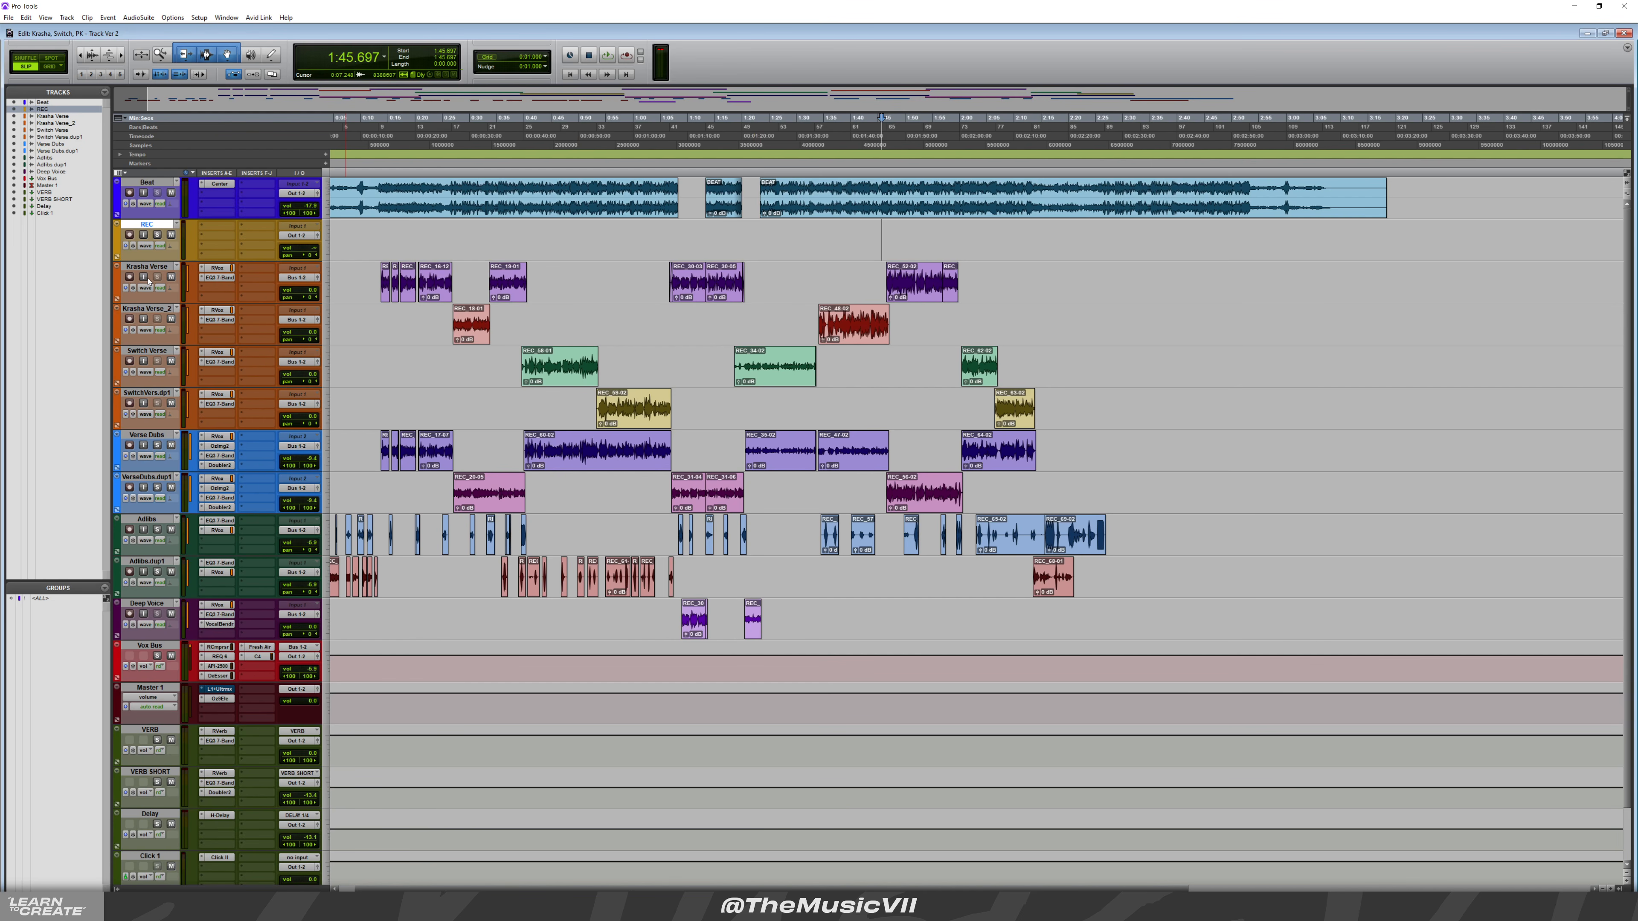
click(160, 268)
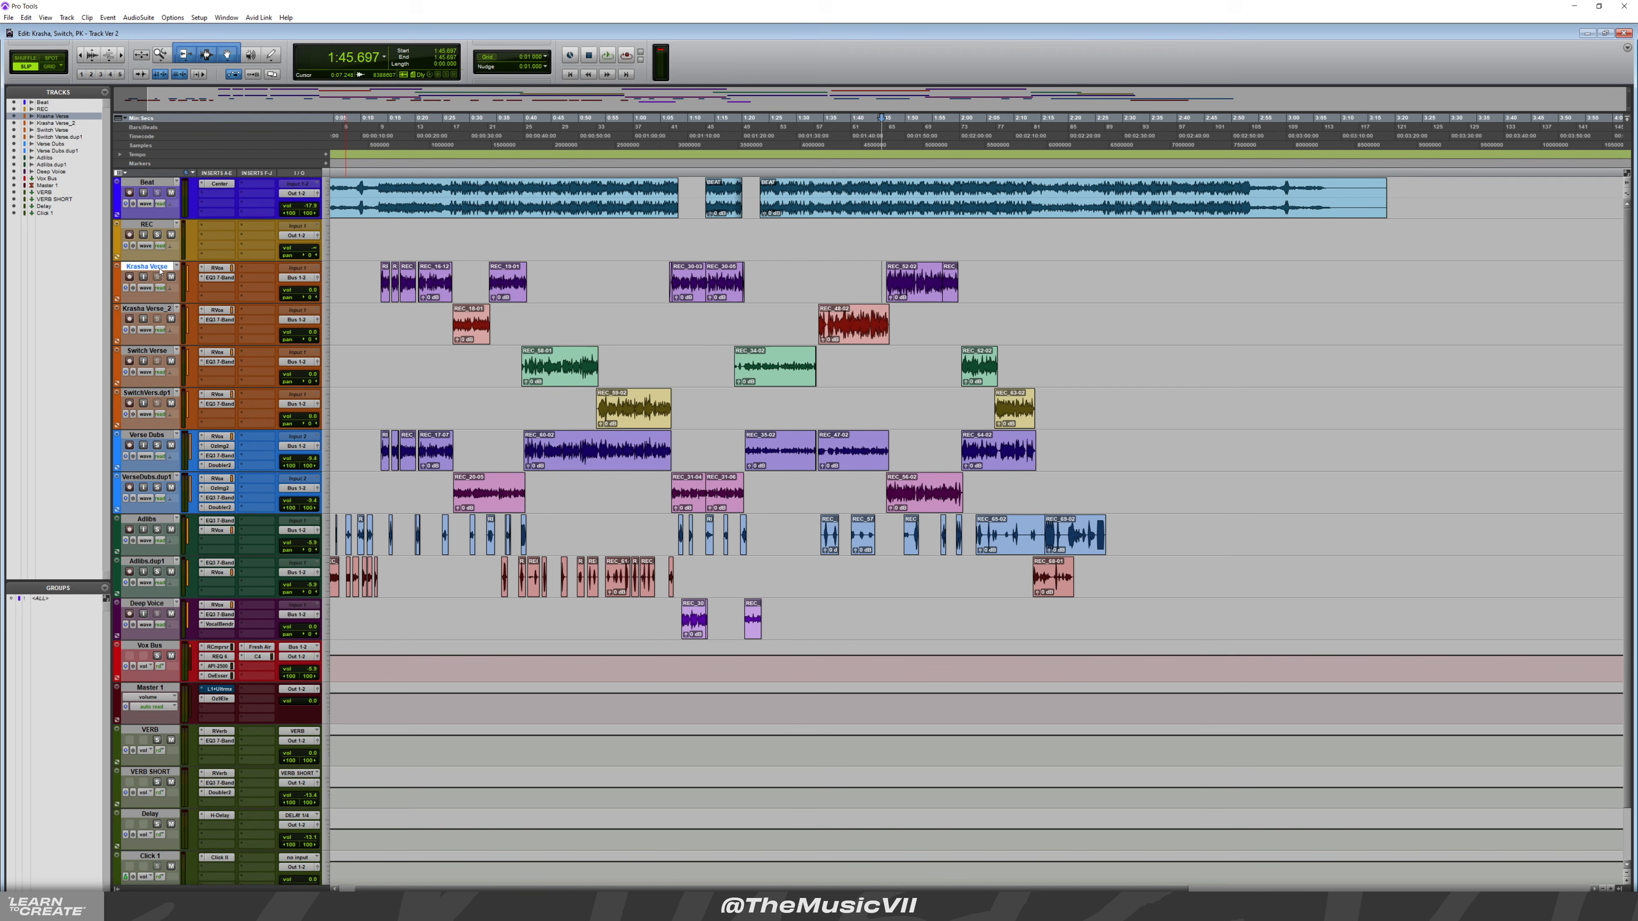
click(148, 310)
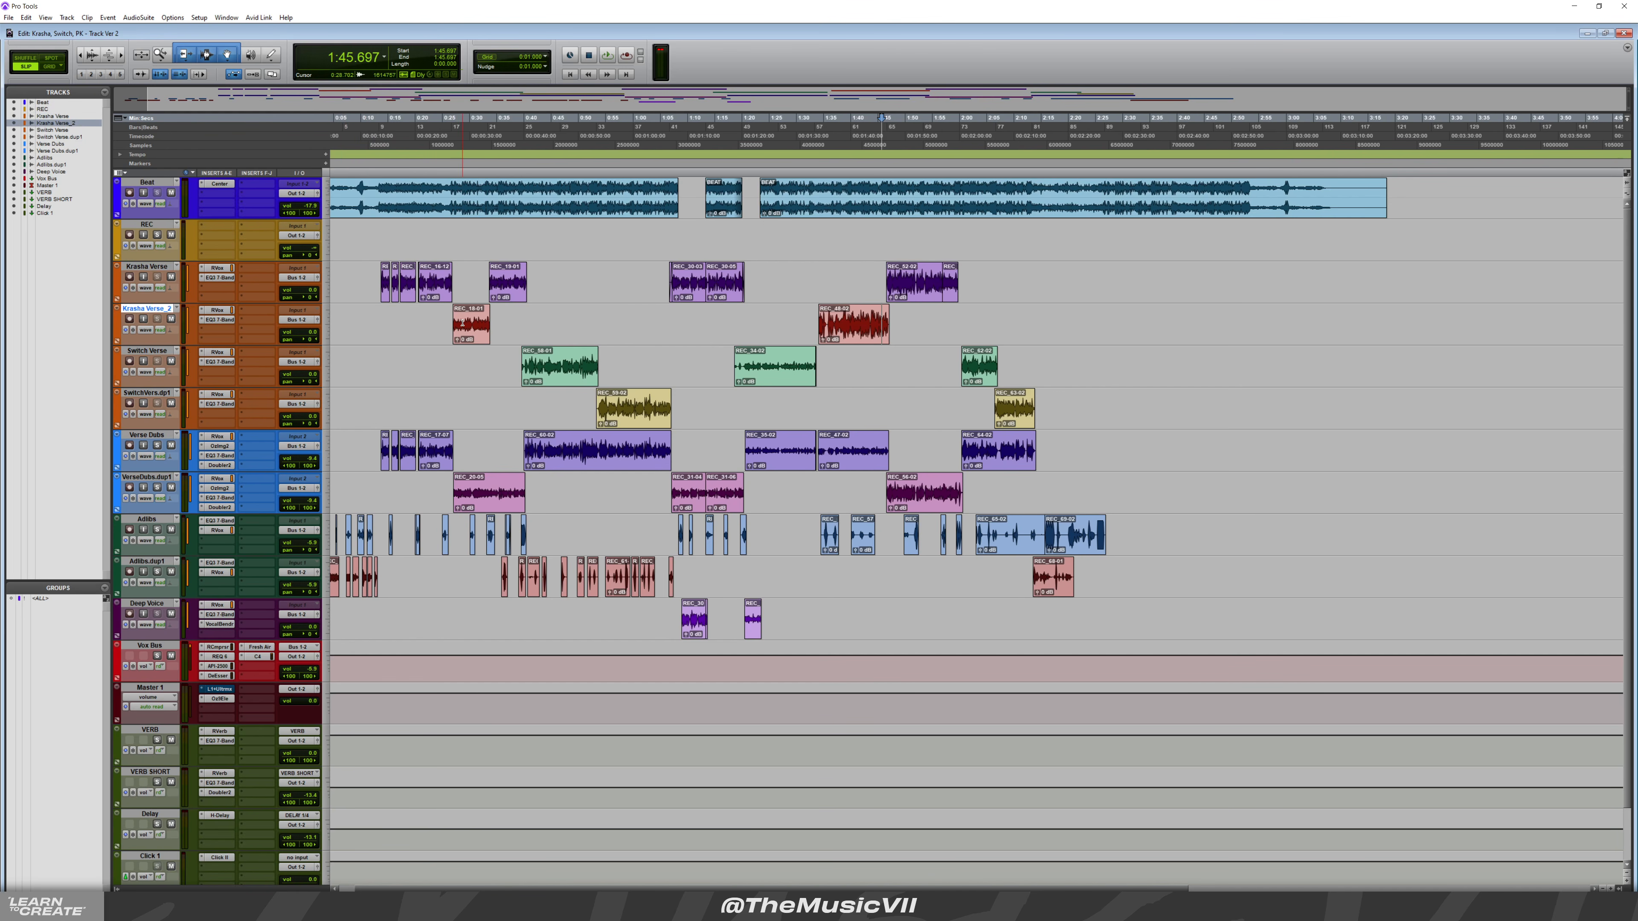
click(159, 353)
key(semicolon)
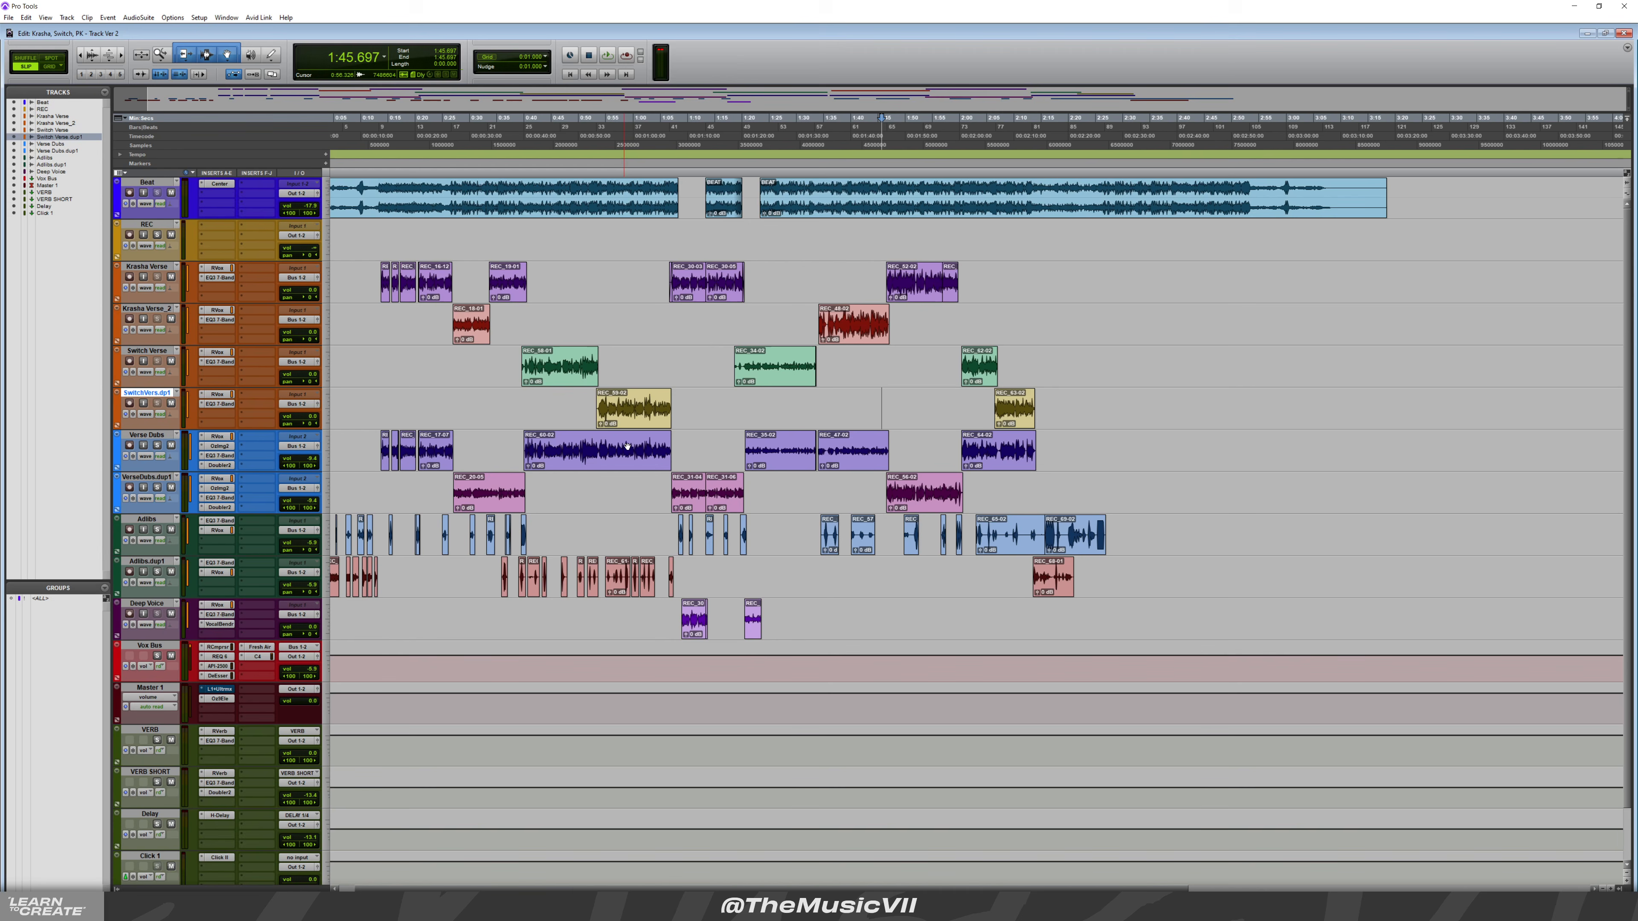
Review Verse Dubs and its duplicate, the Vox Bus and the VERB track by selecting each in turn
click(147, 435)
click(147, 477)
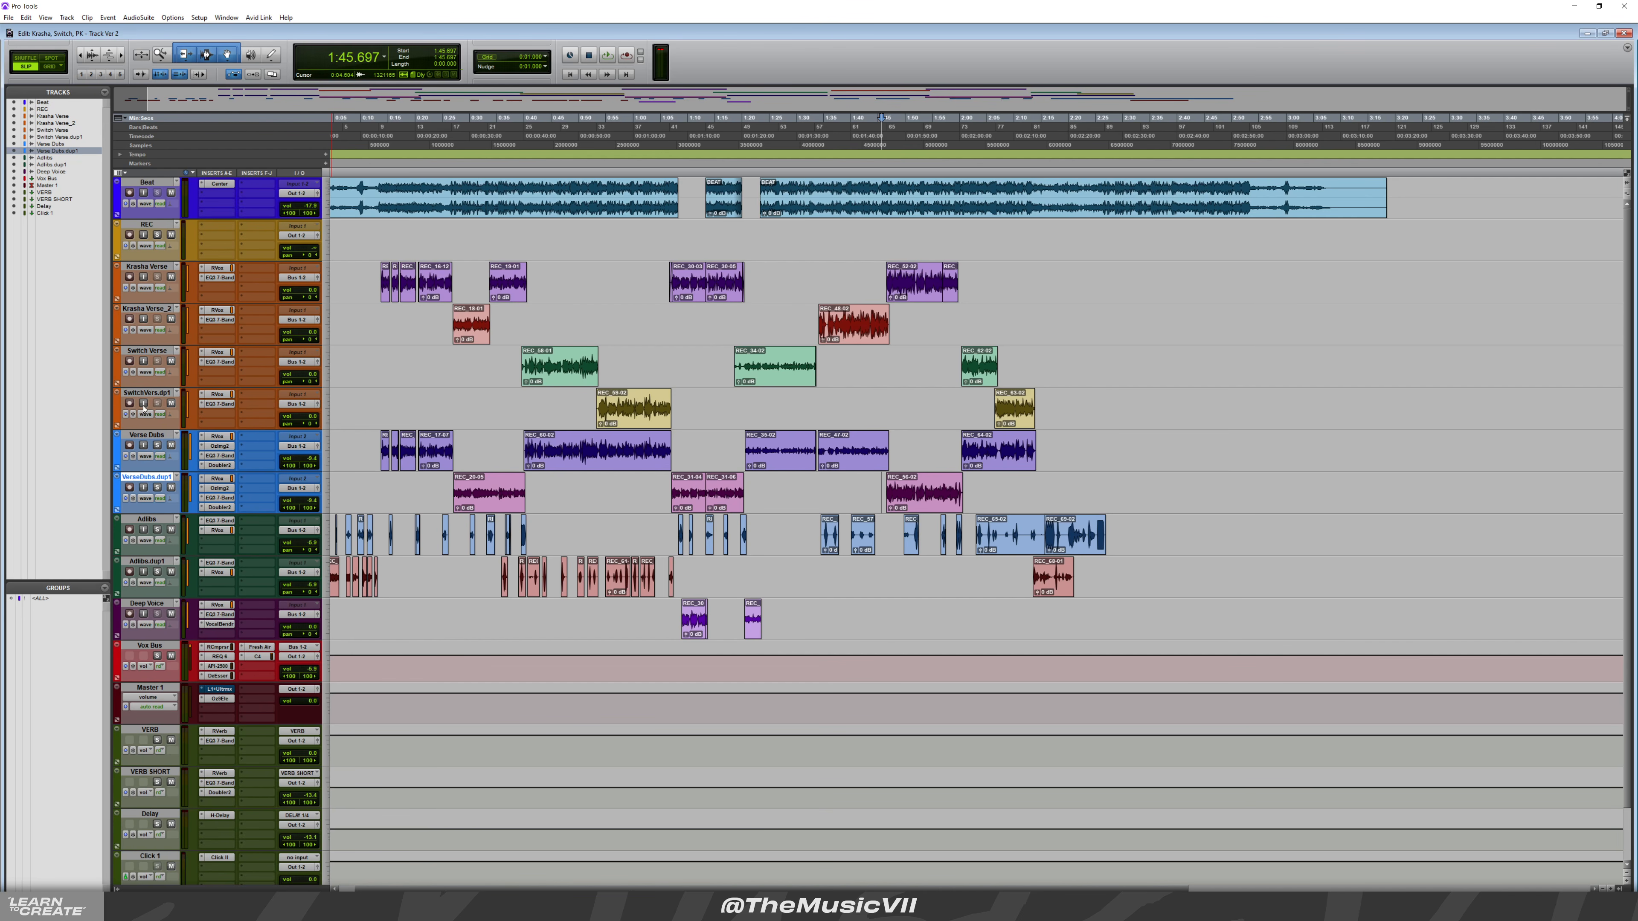
click(152, 436)
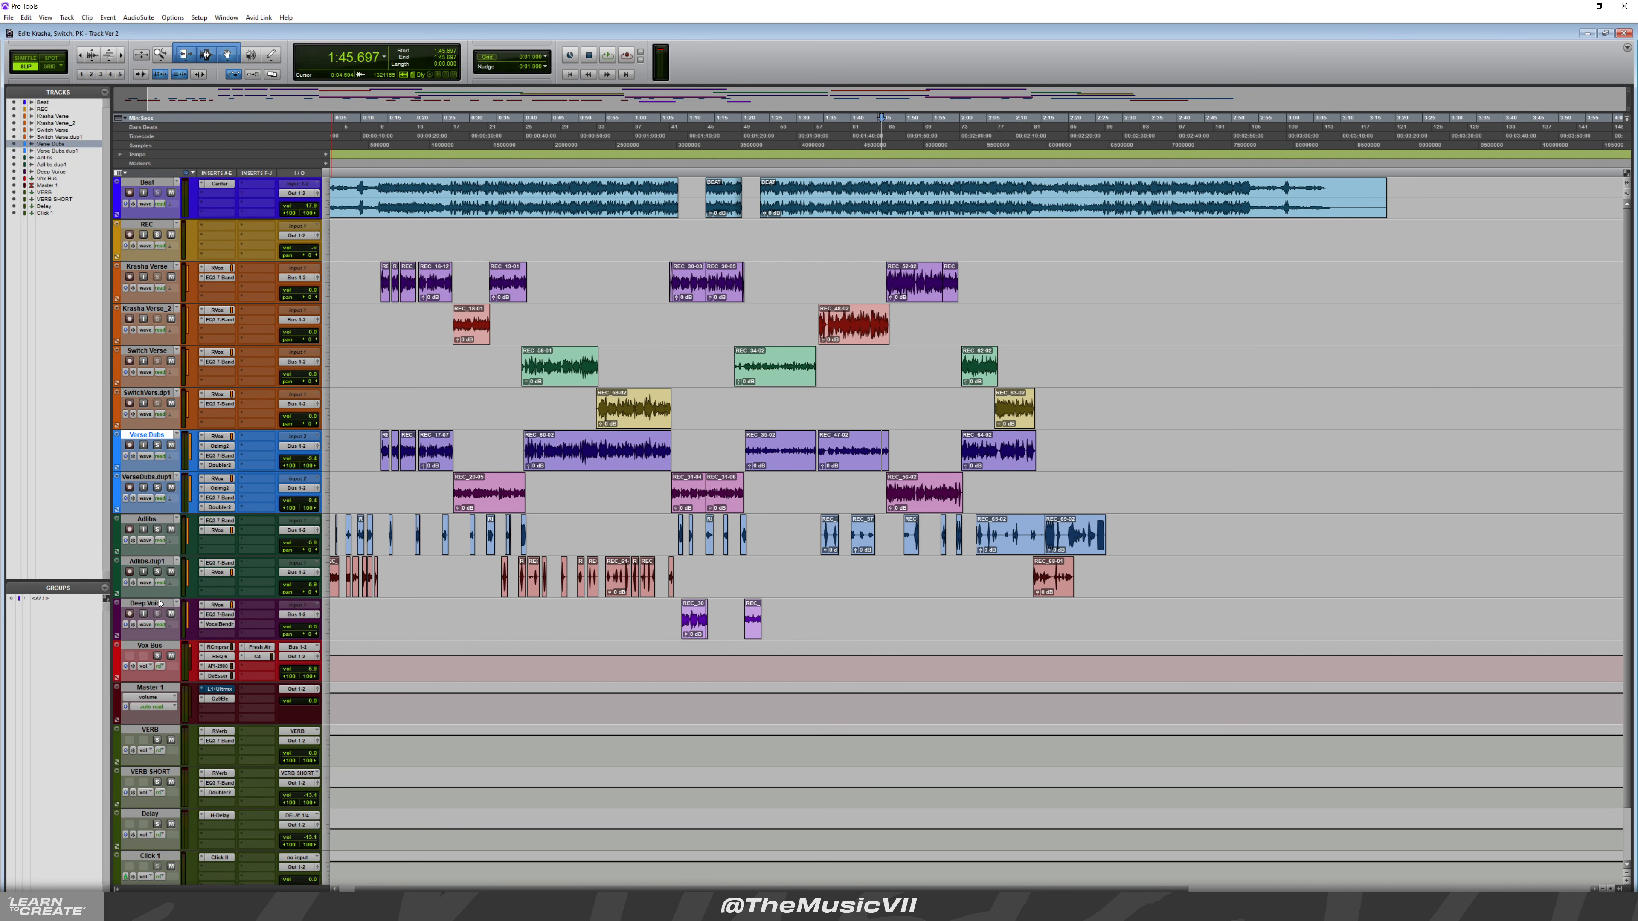
click(155, 645)
scroll(157, 645, down, 3)
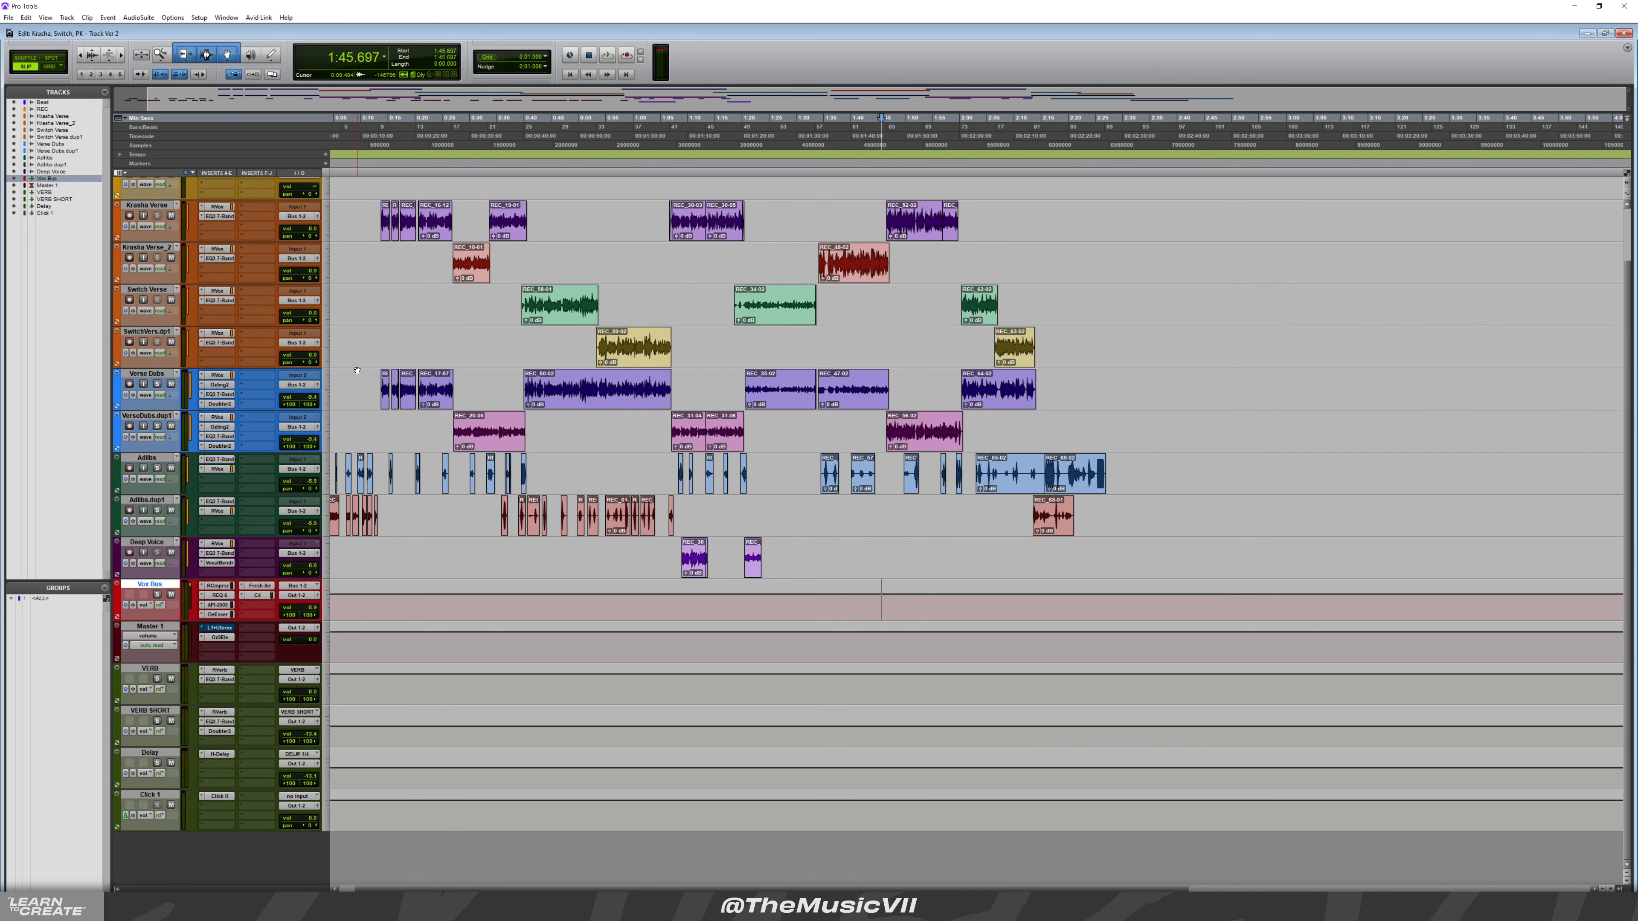
scroll(156, 646, up, 3)
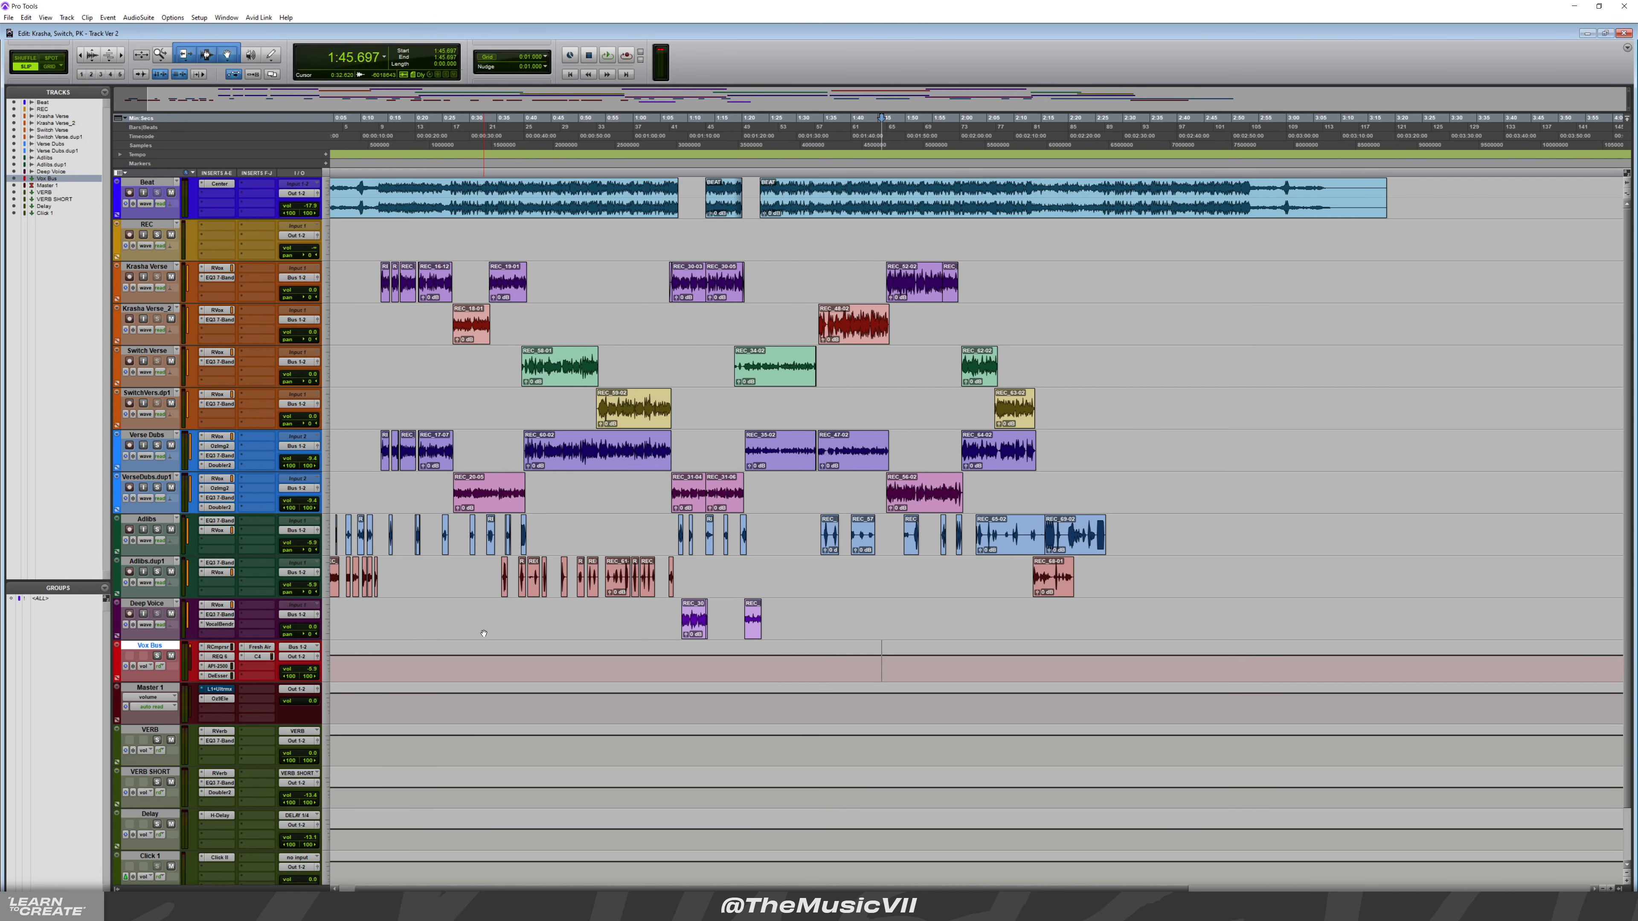
key(ctrl+equal)
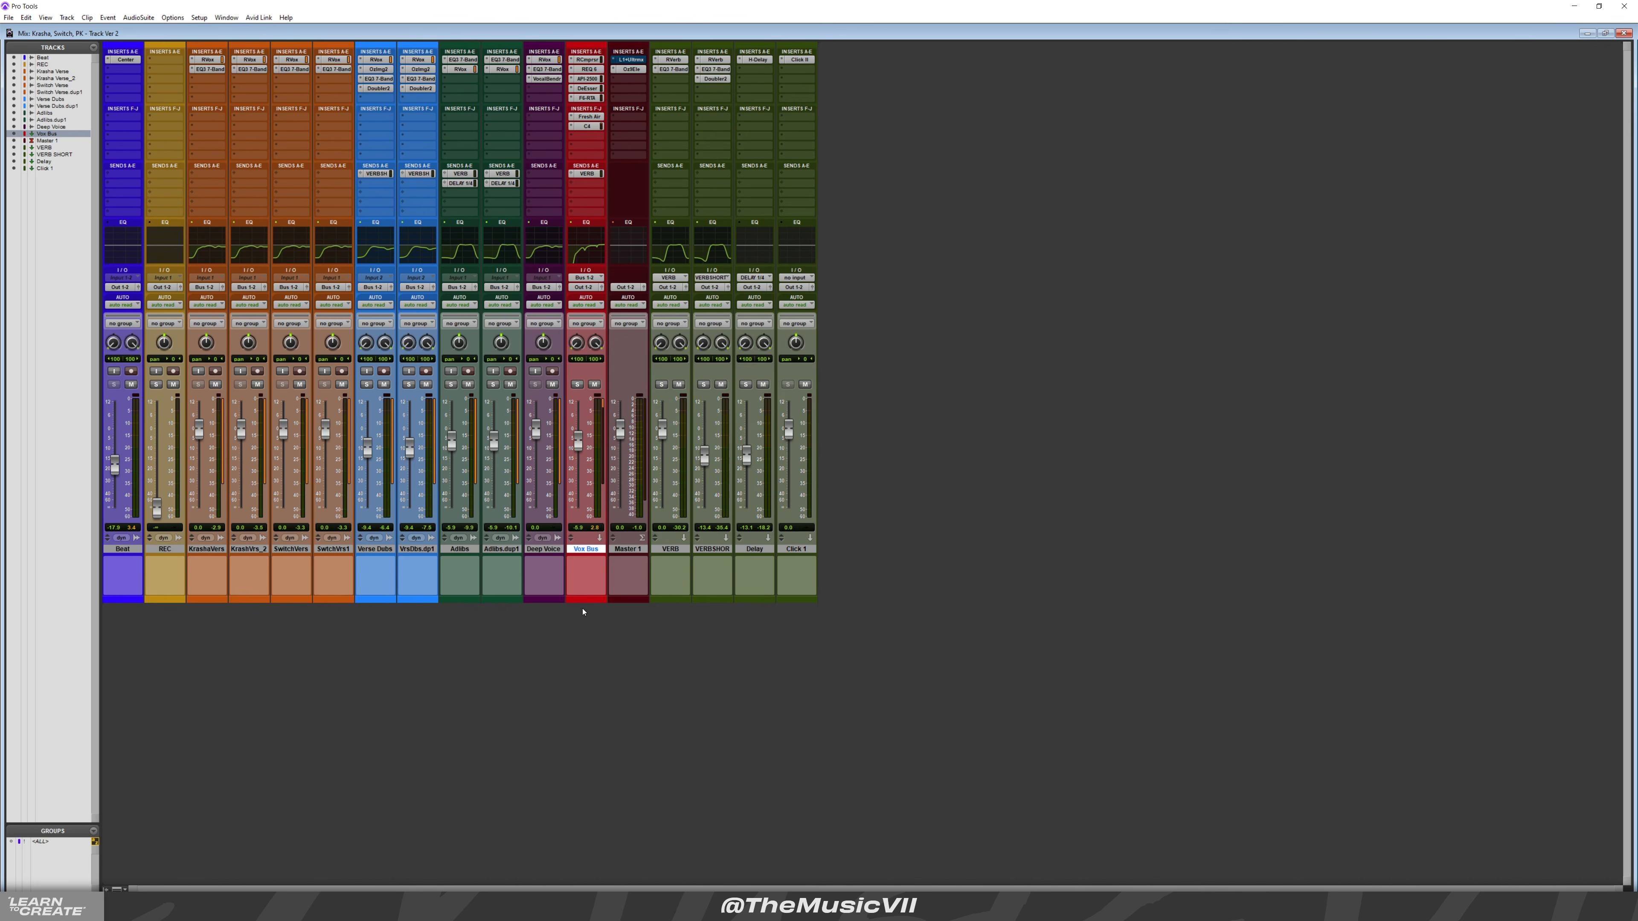
click(687, 601)
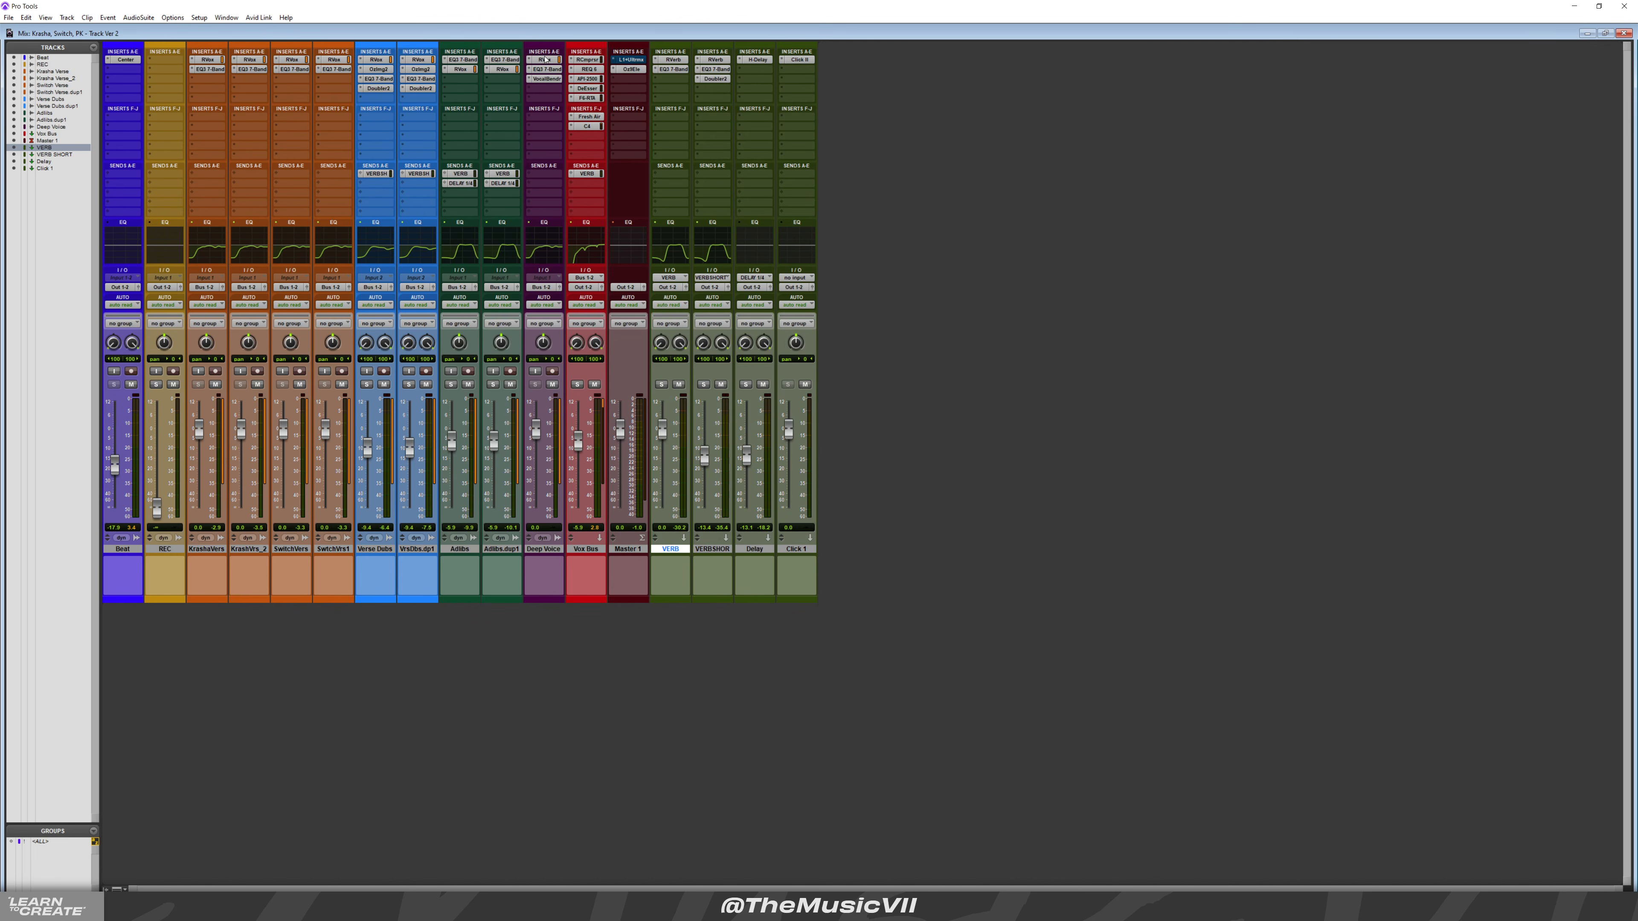
Bypass all insert plug-ins on the Vox Bus, Deep Voice, both adlib, both Verse Dubs and four orange lead verse tracks
ctrl+shift+click(594, 61)
ctrl+shift+click(547, 63)
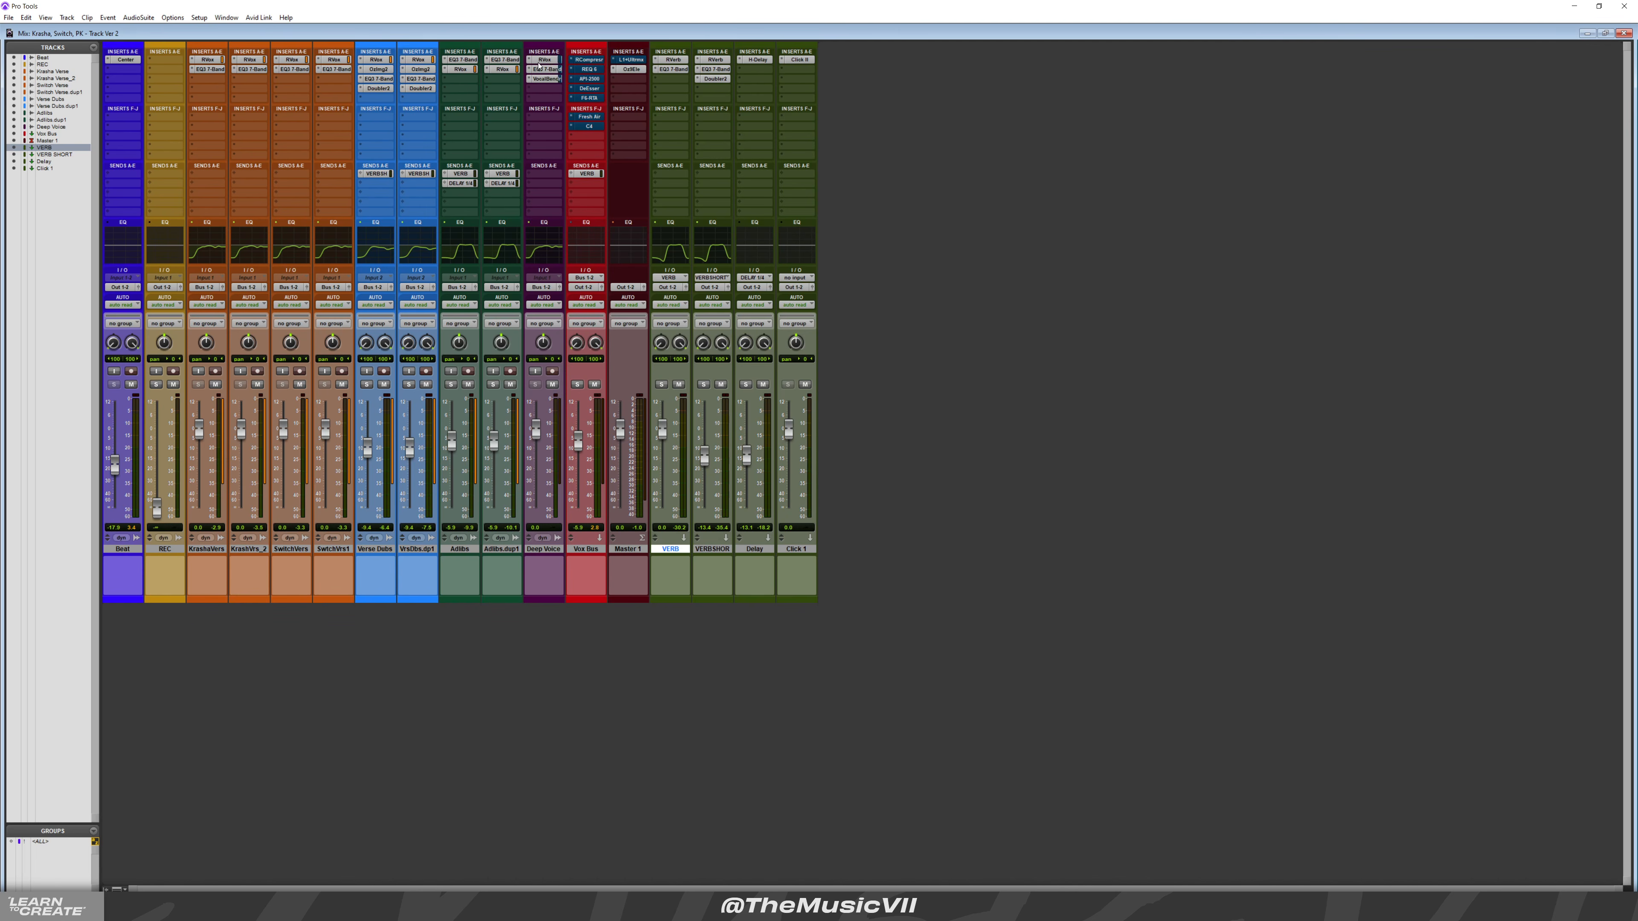
ctrl+shift+click(504, 66)
ctrl+shift+click(462, 67)
ctrl+shift+click(414, 67)
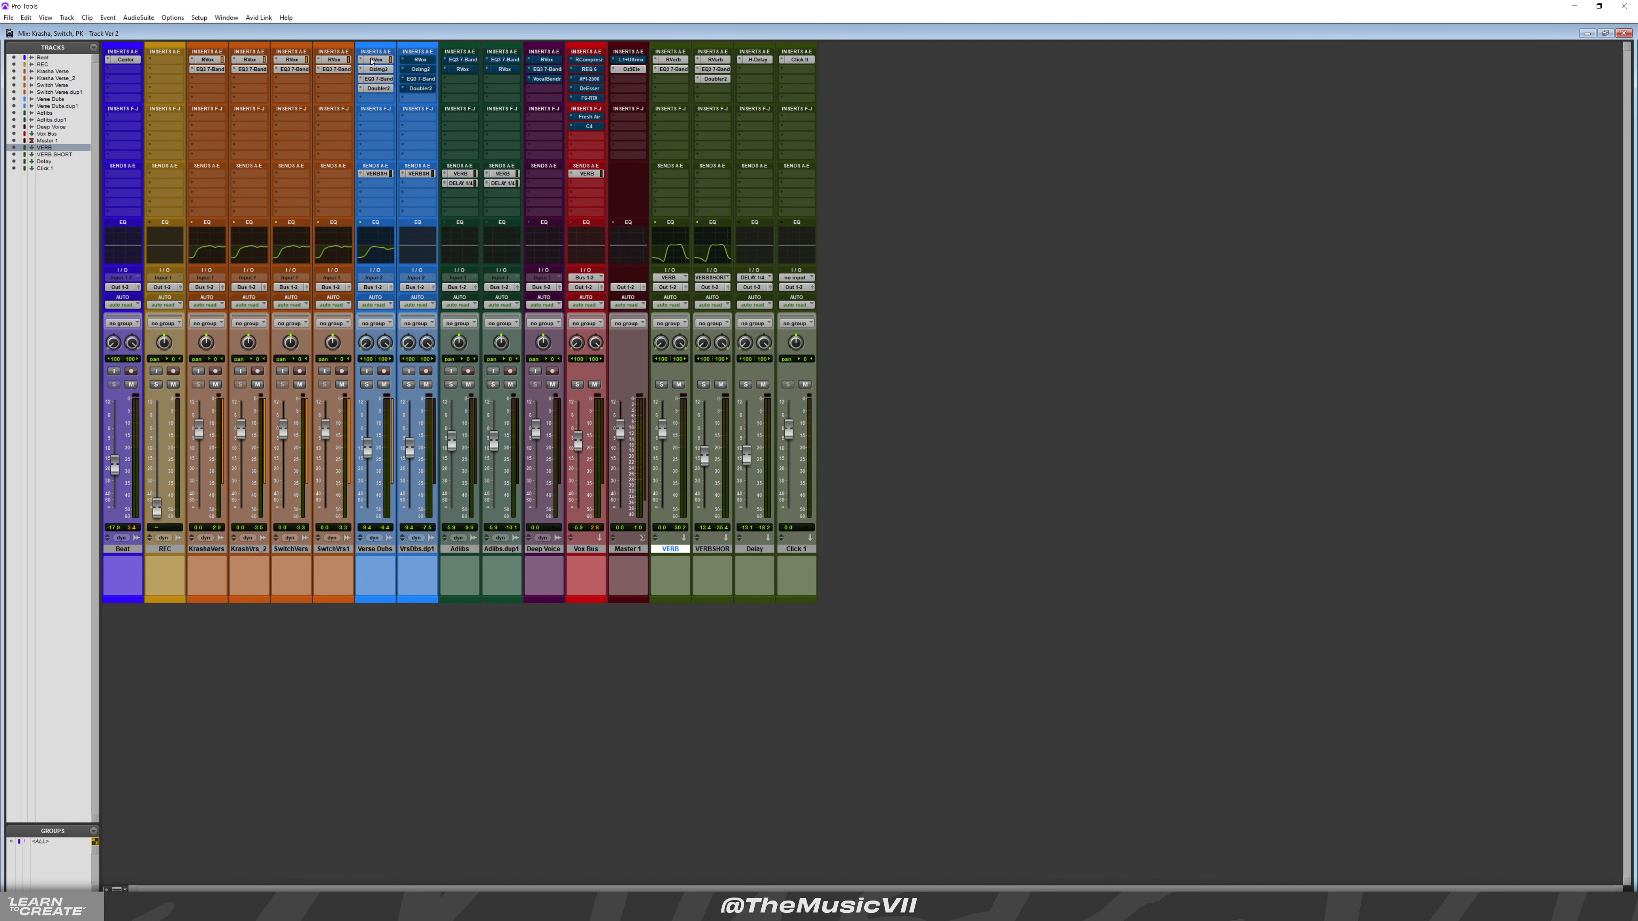
ctrl+shift+click(376, 68)
ctrl+shift+click(334, 64)
ctrl+shift+click(281, 64)
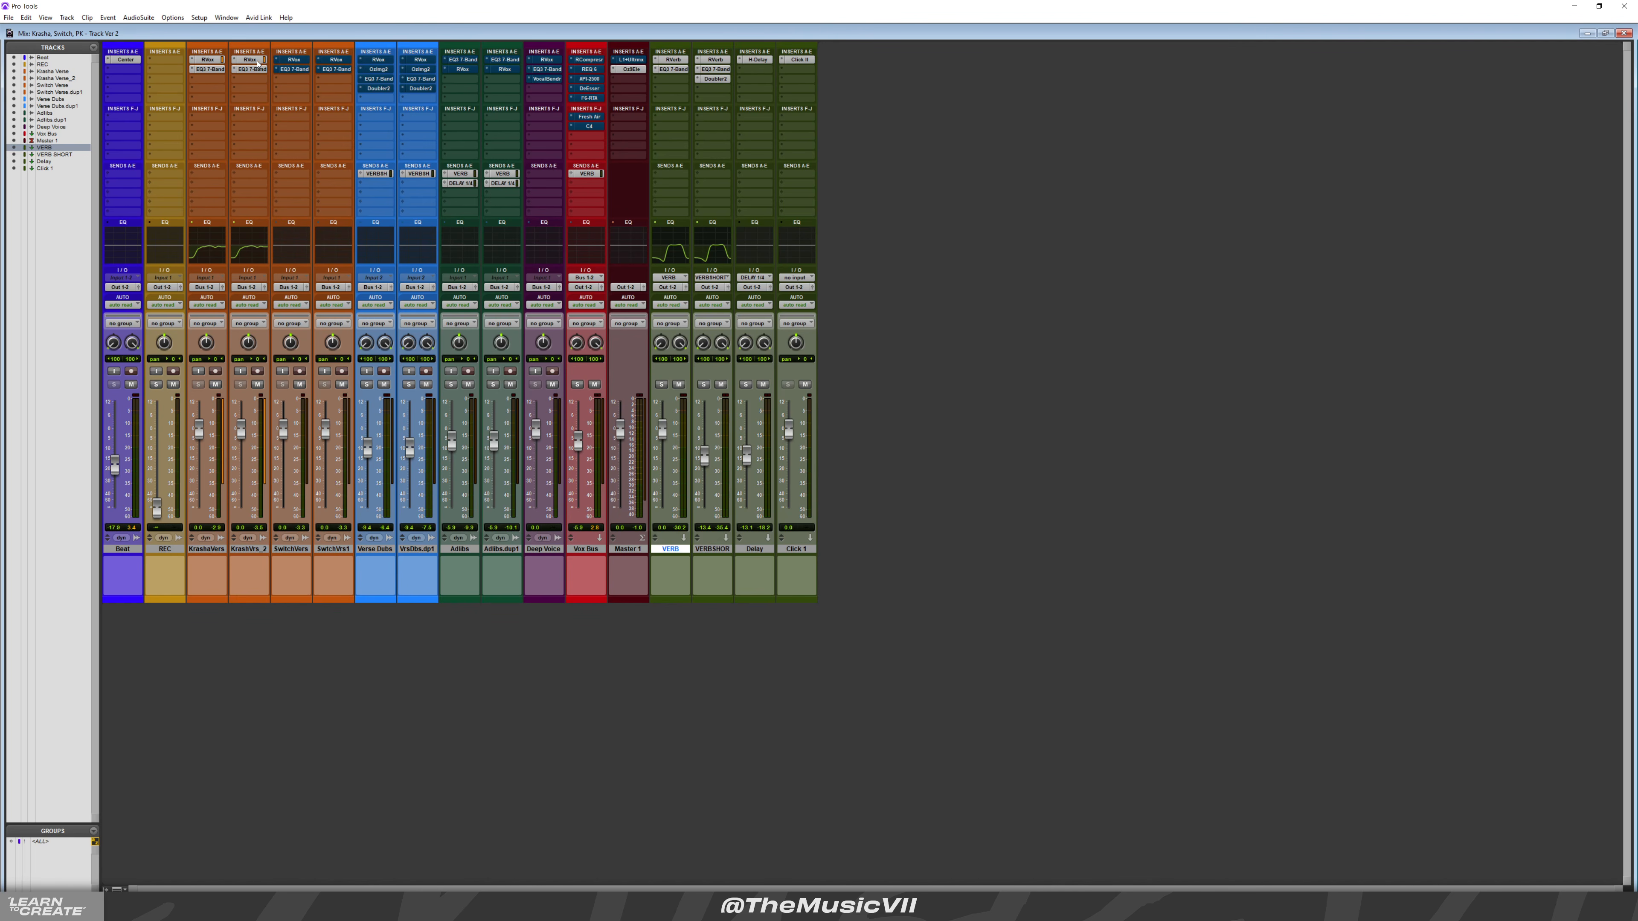
ctrl+shift+click(249, 65)
ctrl+shift+click(207, 67)
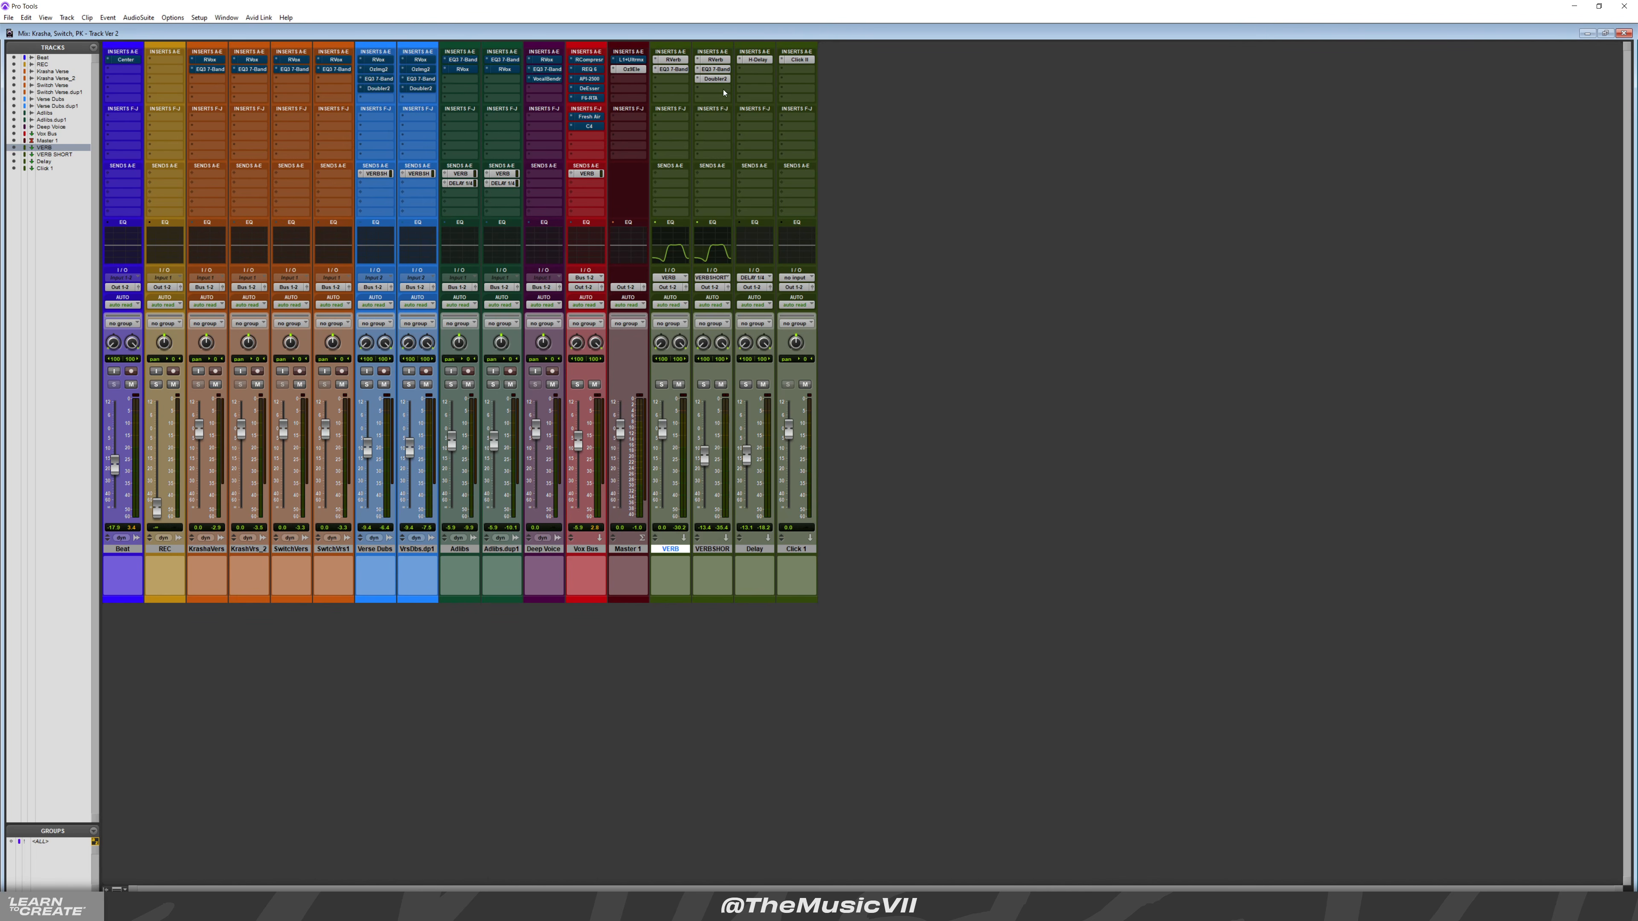
Bypass all insert plug-ins on the VERB, VERB SHORT, Delay and Click 1 tracks
ctrl+shift+click(671, 62)
ctrl+shift+click(713, 63)
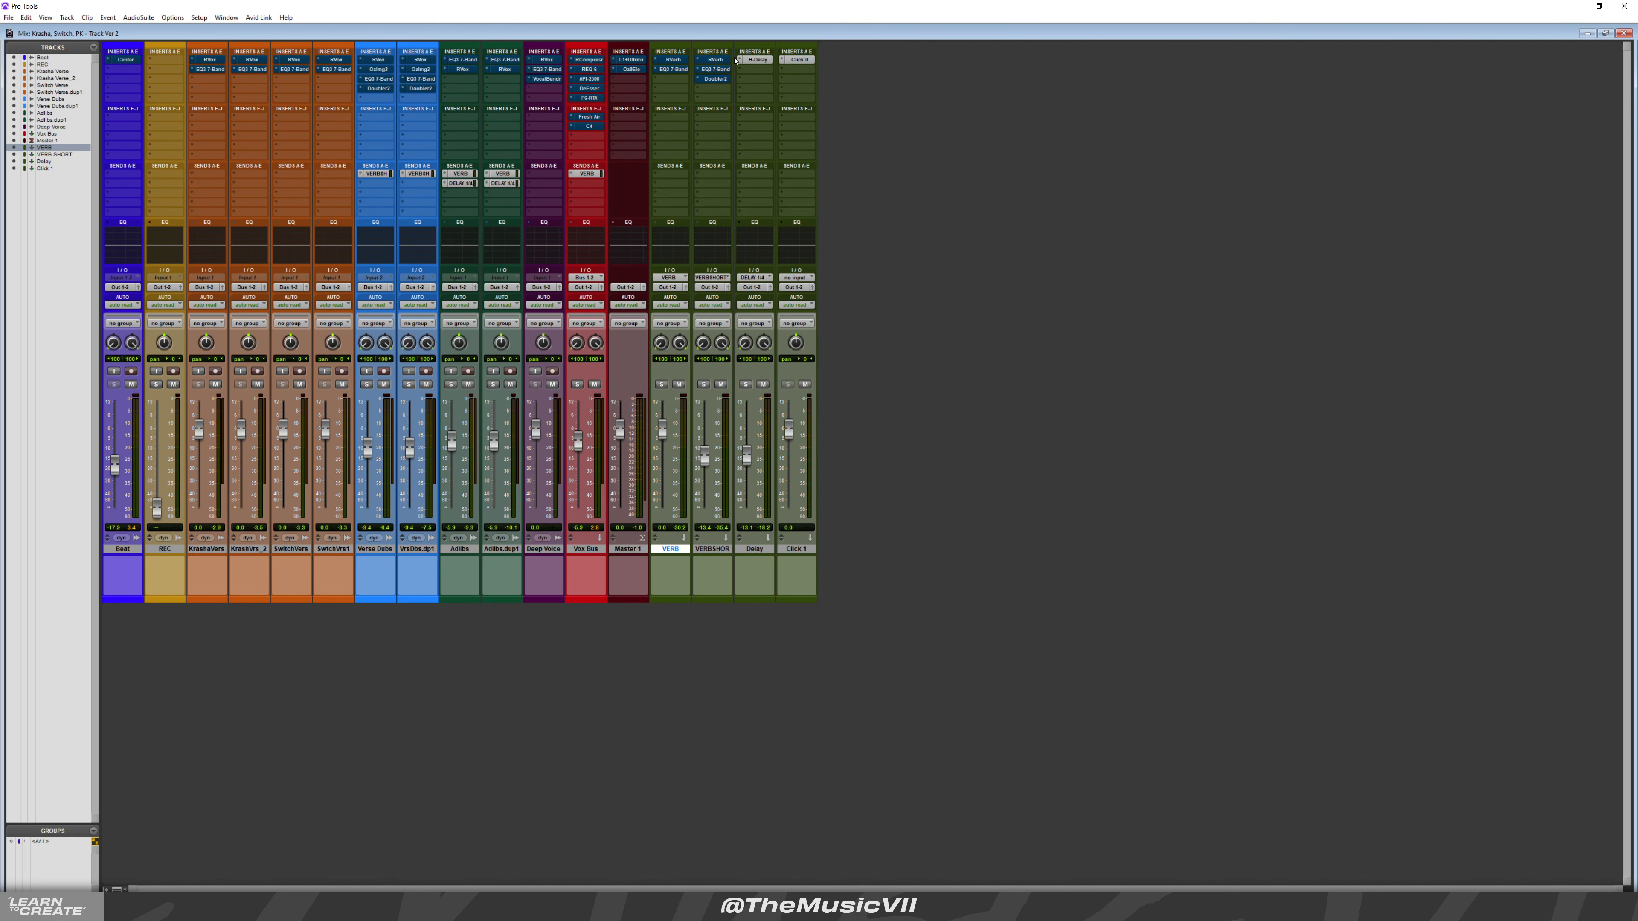
ctrl+shift+click(754, 59)
ctrl+shift+click(789, 62)
Play the unprocessed mix from about 1:45 to 2:13, checking the zoomed-in clips and the channel meters
key(ctrl+equal)
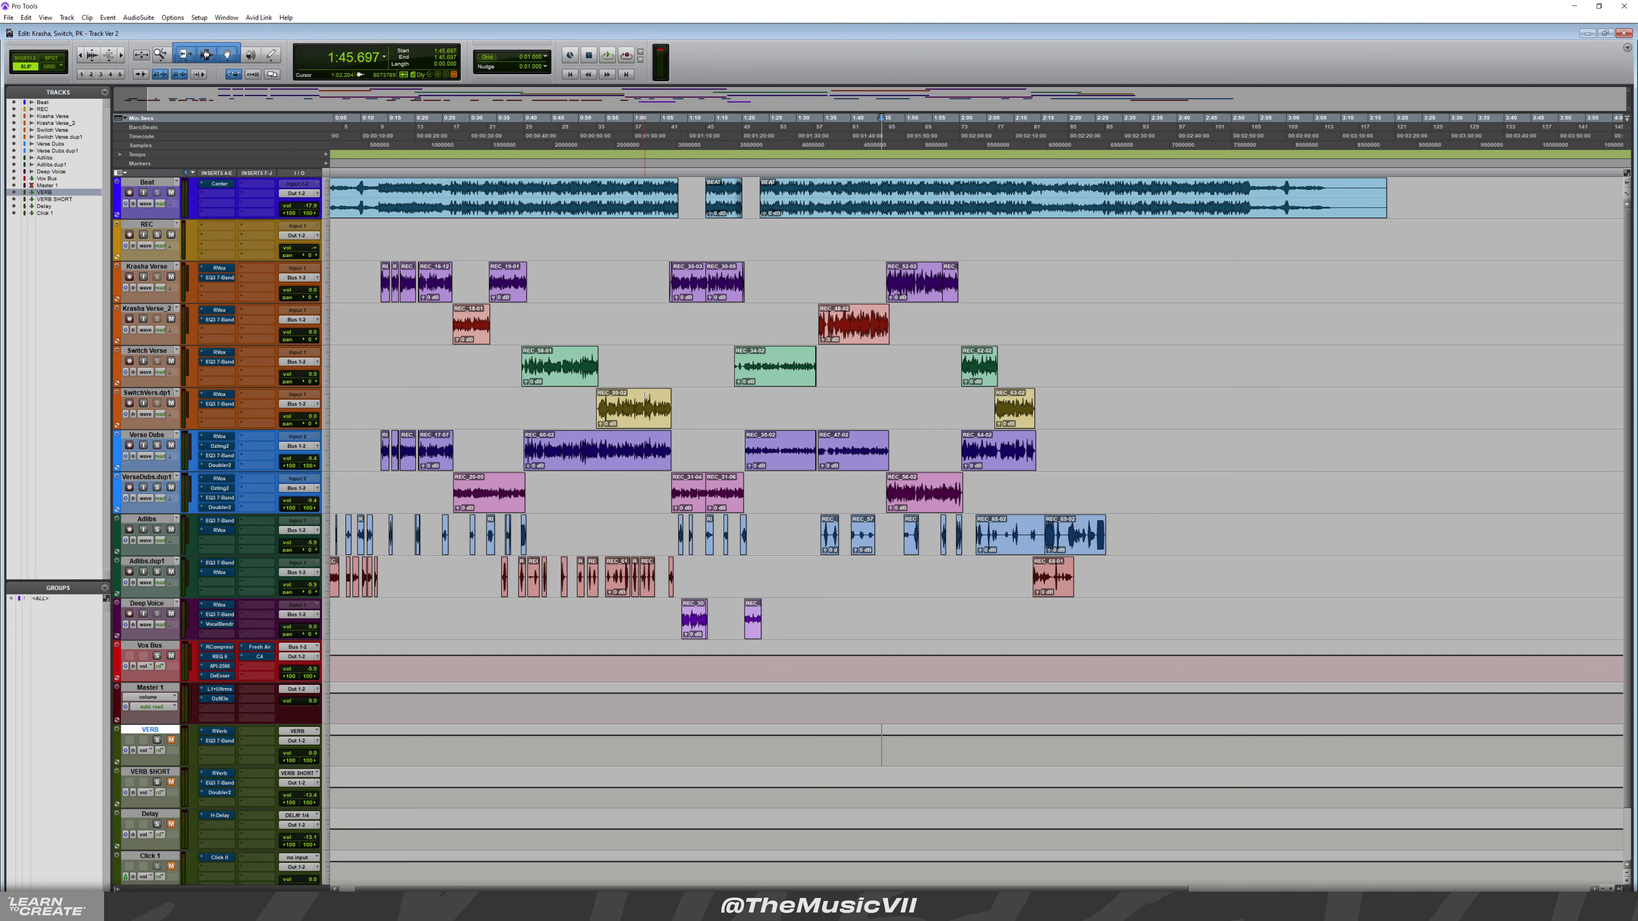
key(t)
key(t)
scroll(977, 398, right, 7)
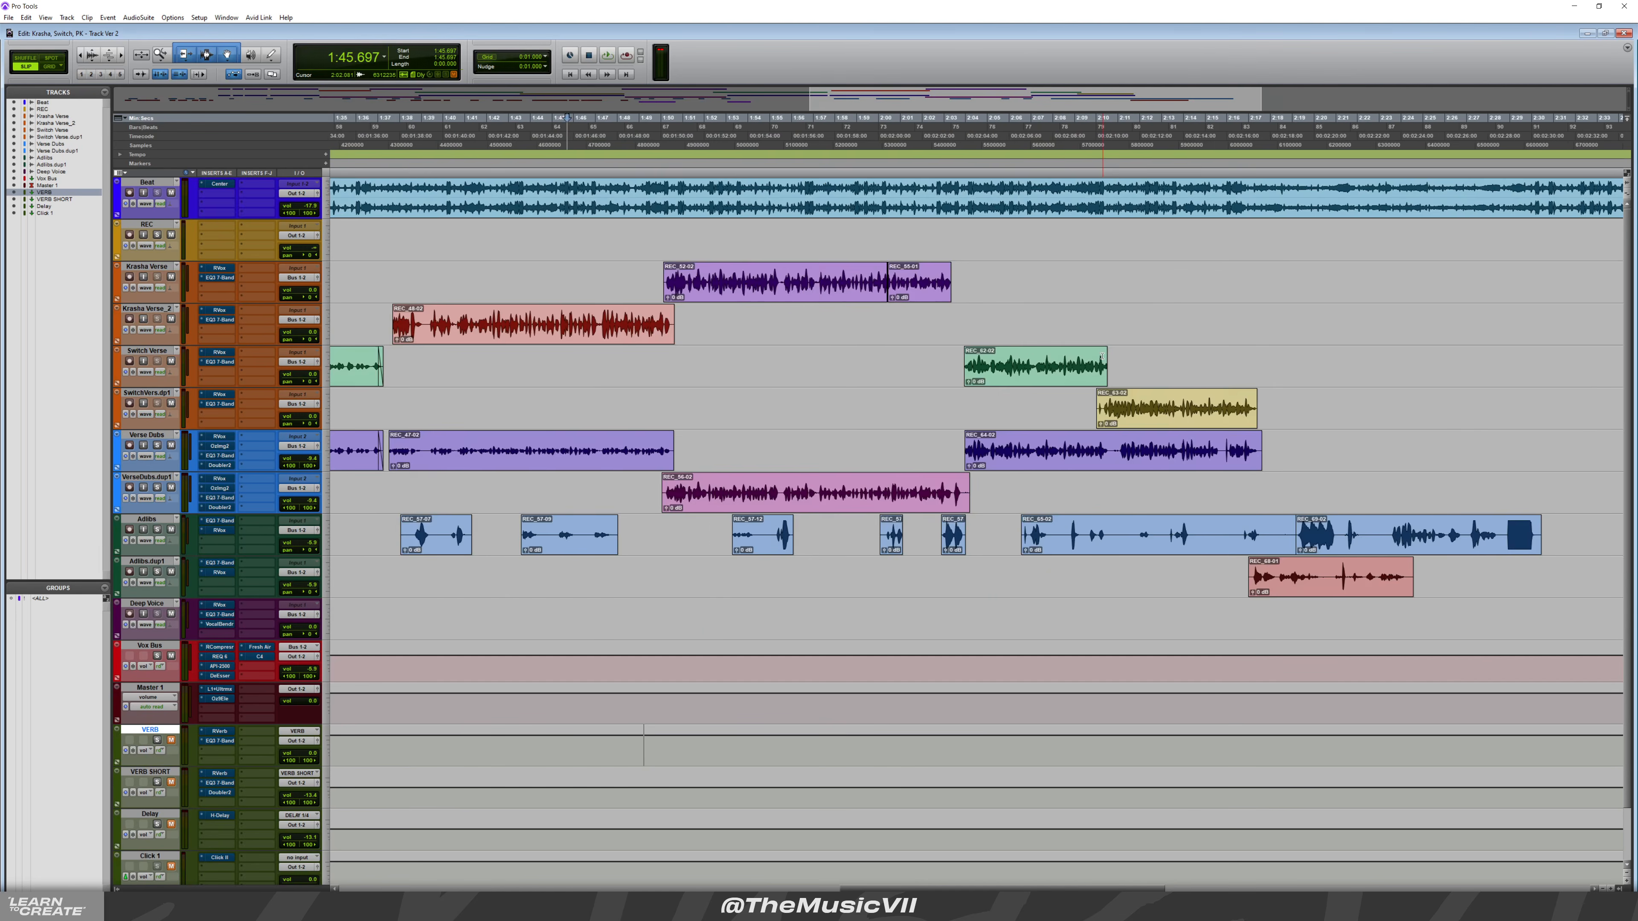
scroll(977, 398, left, 2)
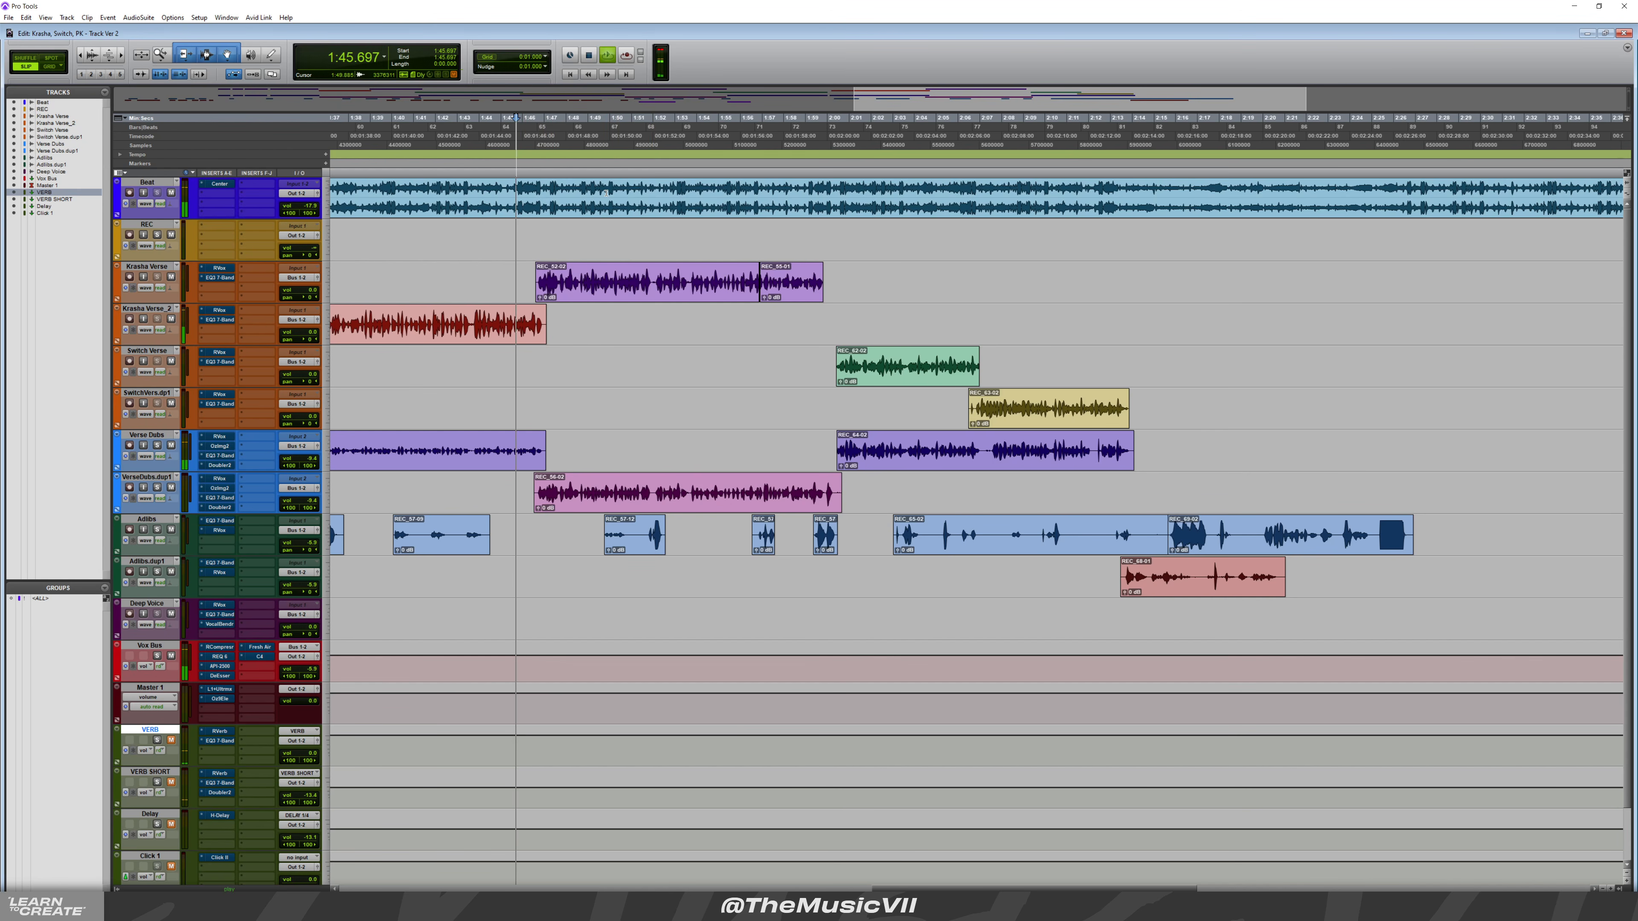
key(ctrl+equal)
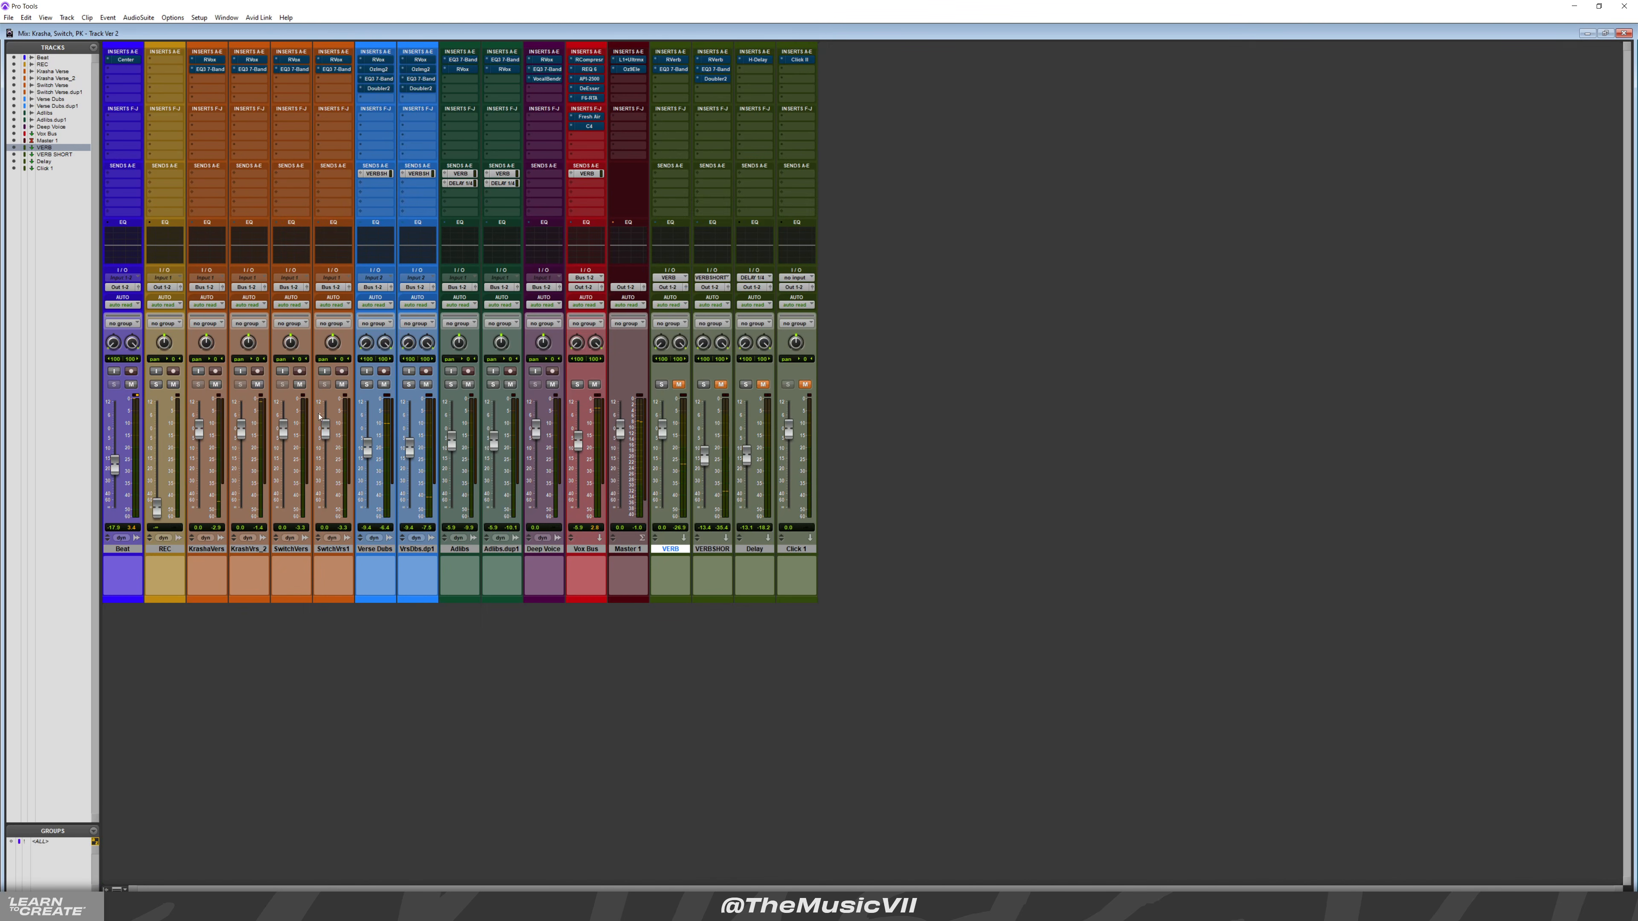
key(ctrl+equal)
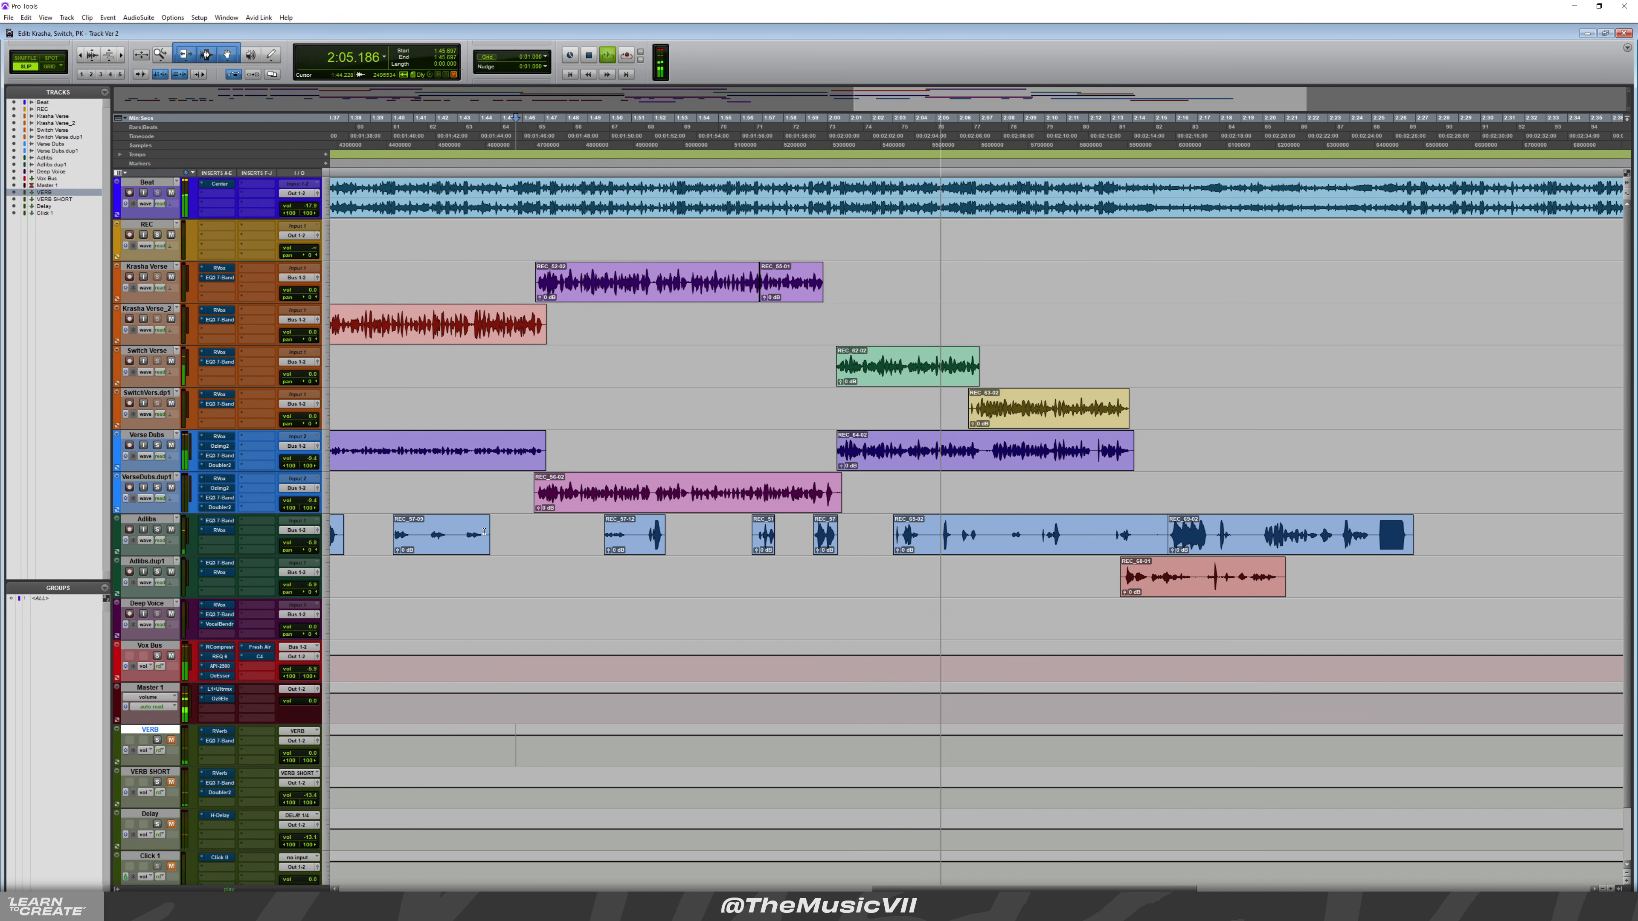
key(ctrl+equal)
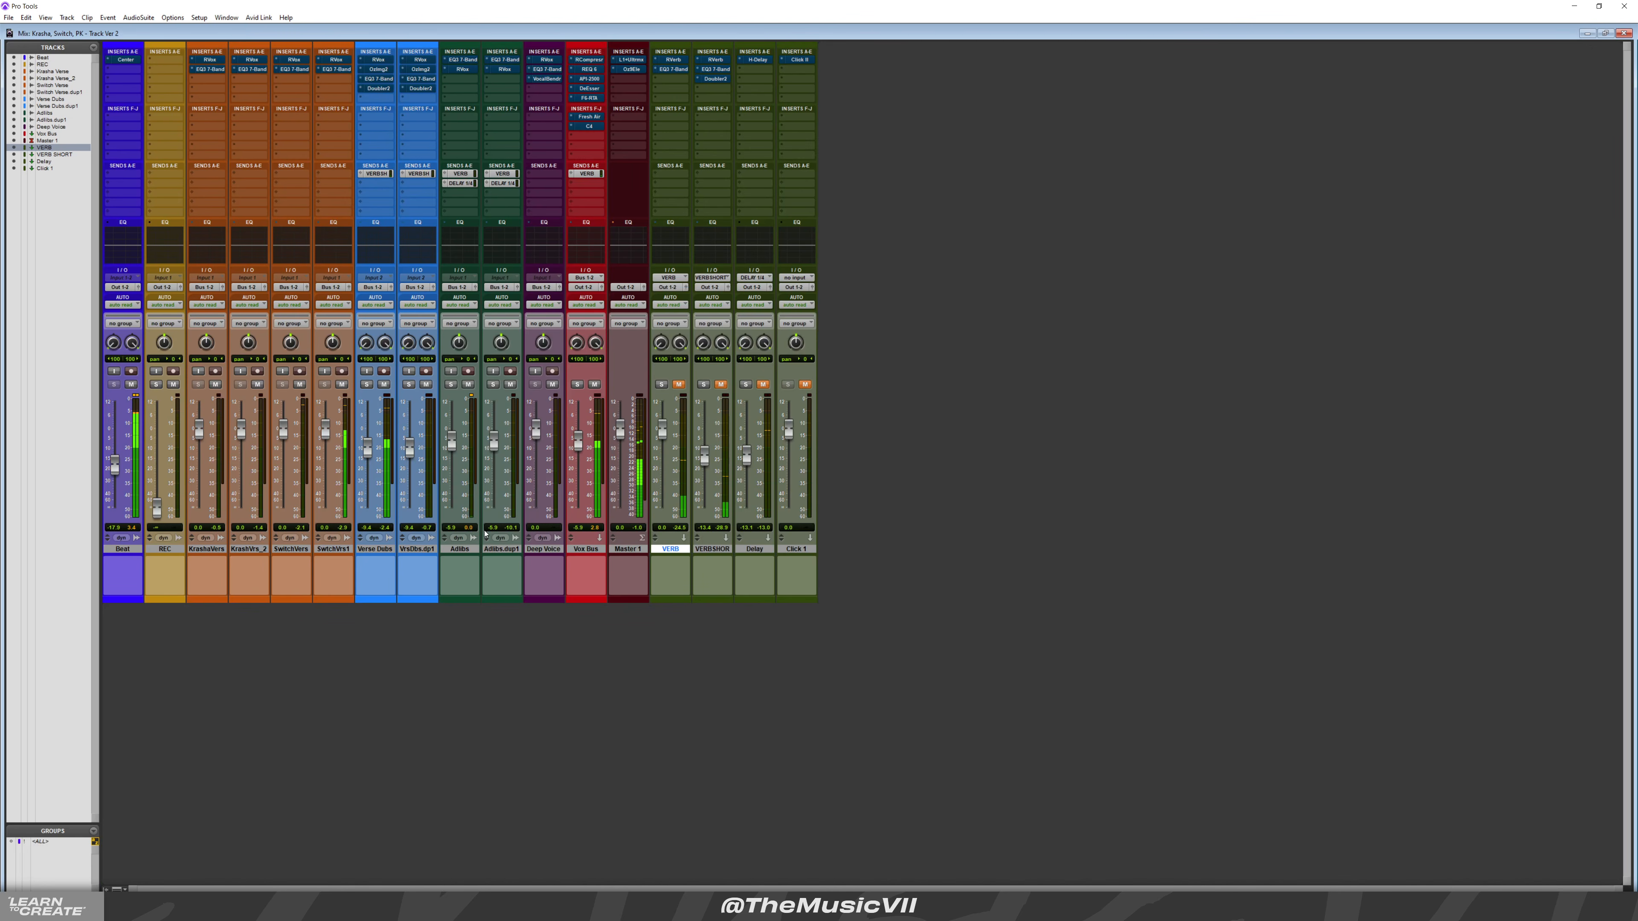
key(ctrl+equal)
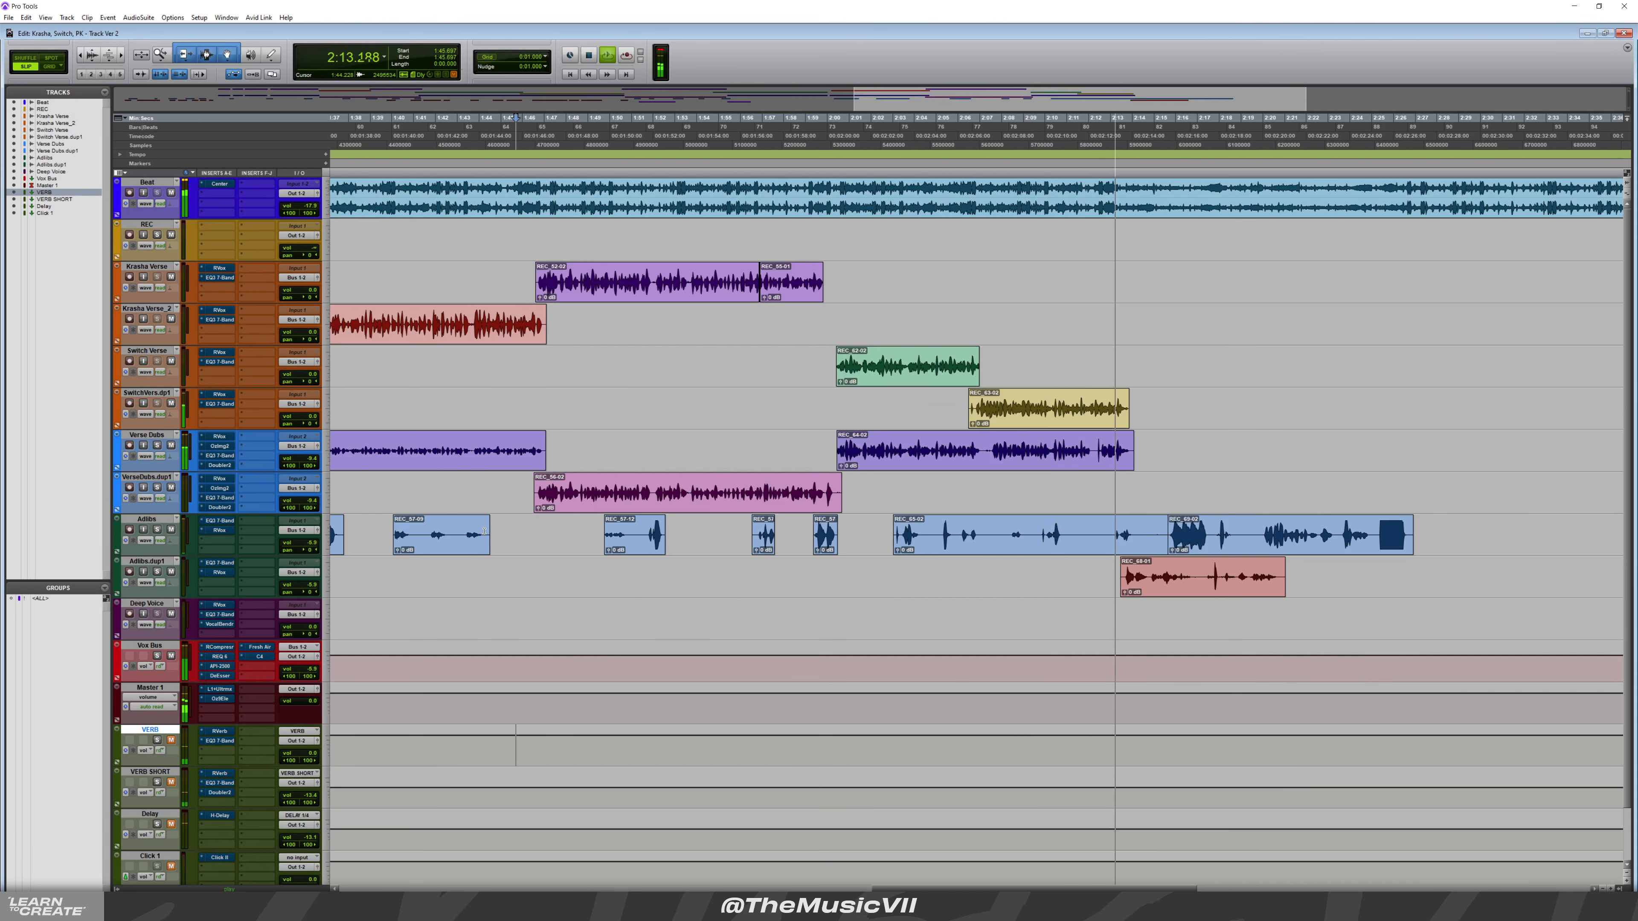
key(space)
key(ctrl+equal)
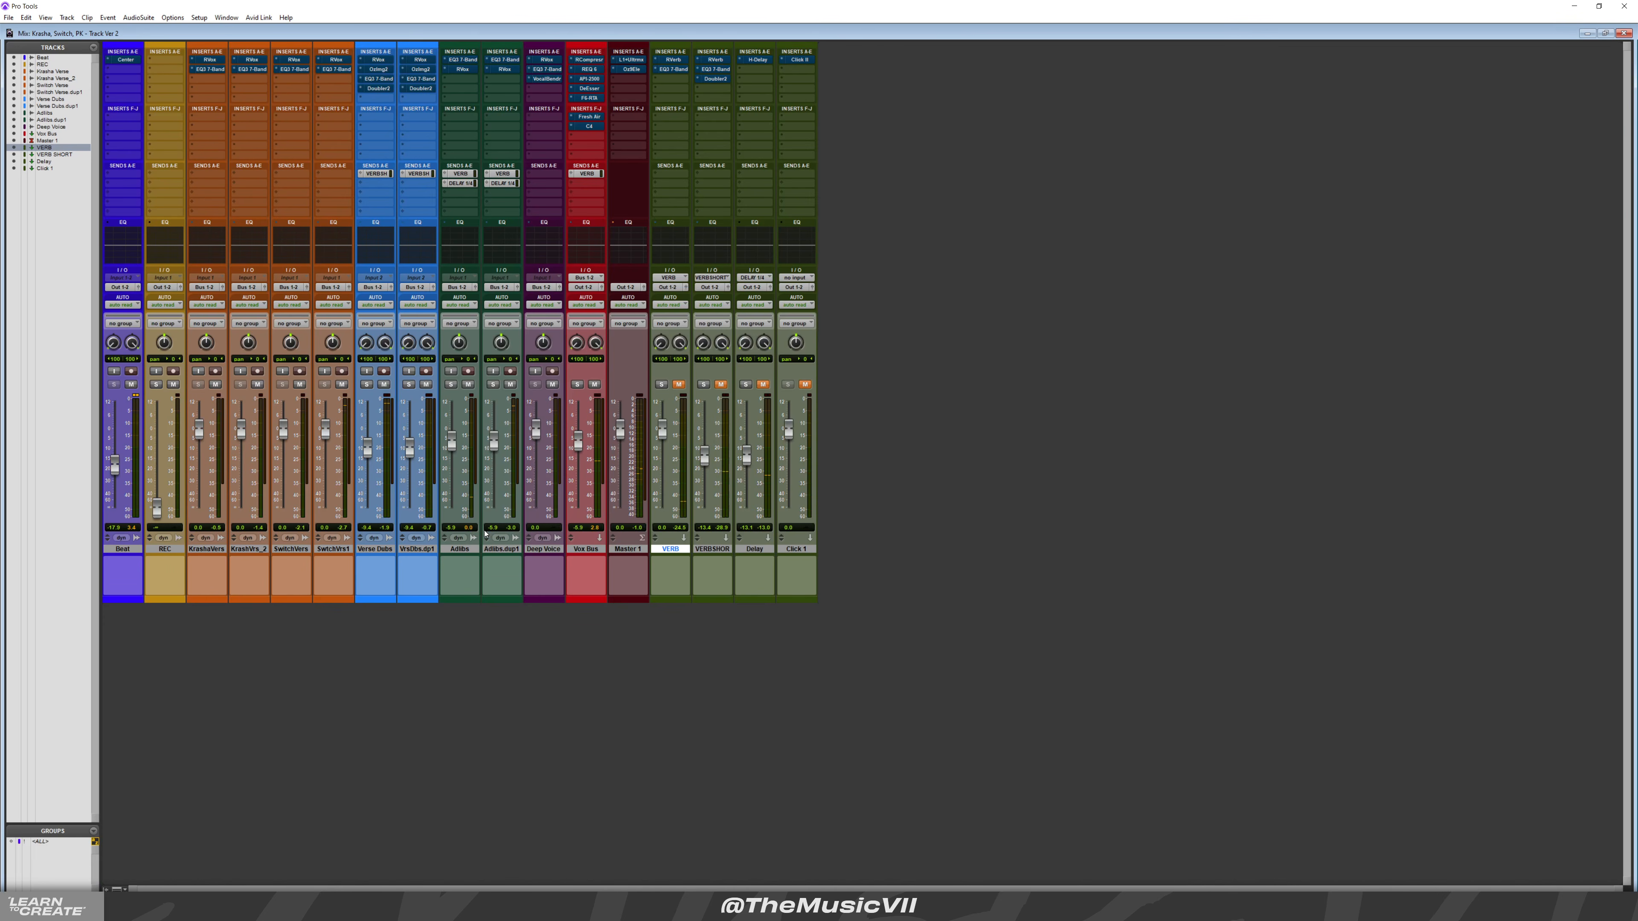
key(ctrl+equal)
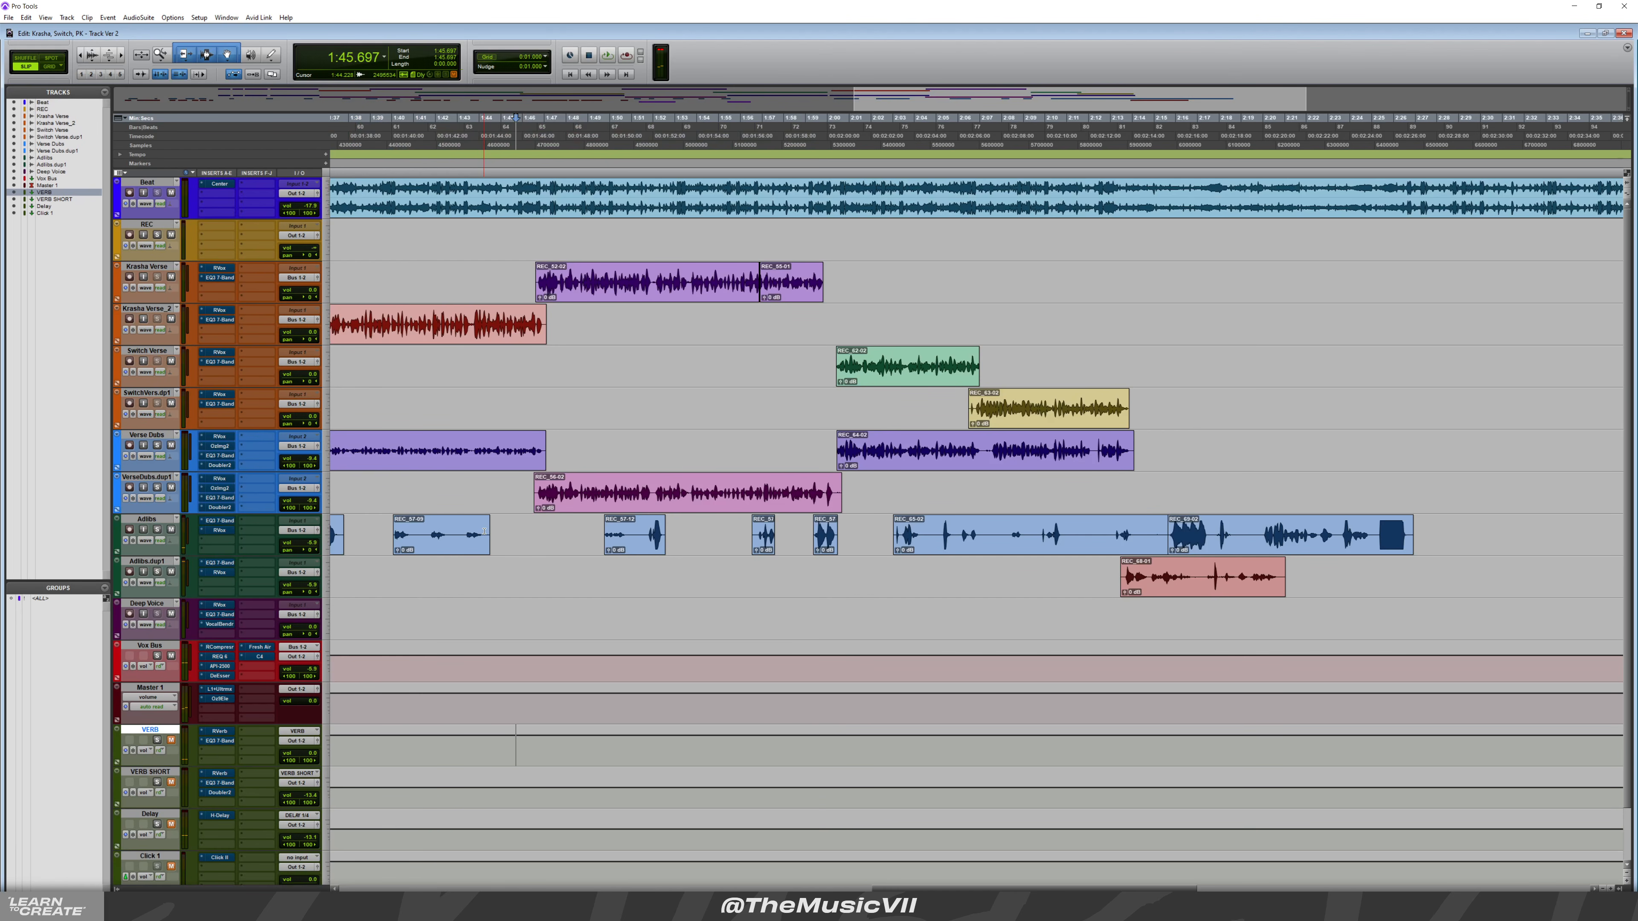
Open the RVox compressor and the 7-band EQ on the first orange lead verse track to examine their settings
key(ctrl+equal)
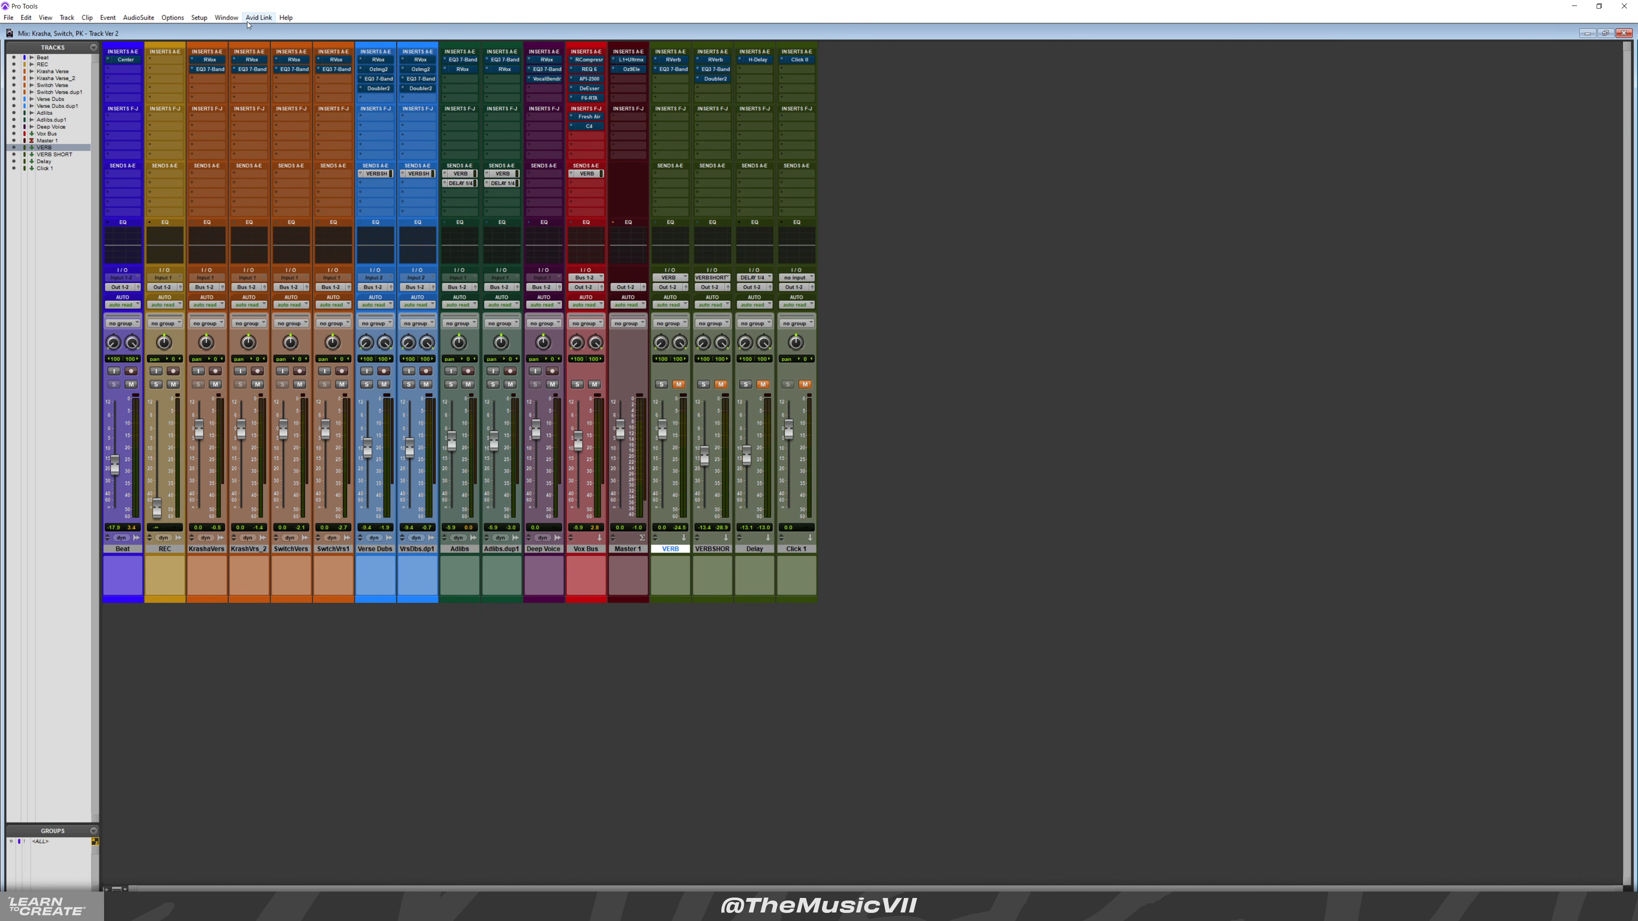
right_click(207, 61)
click(217, 61)
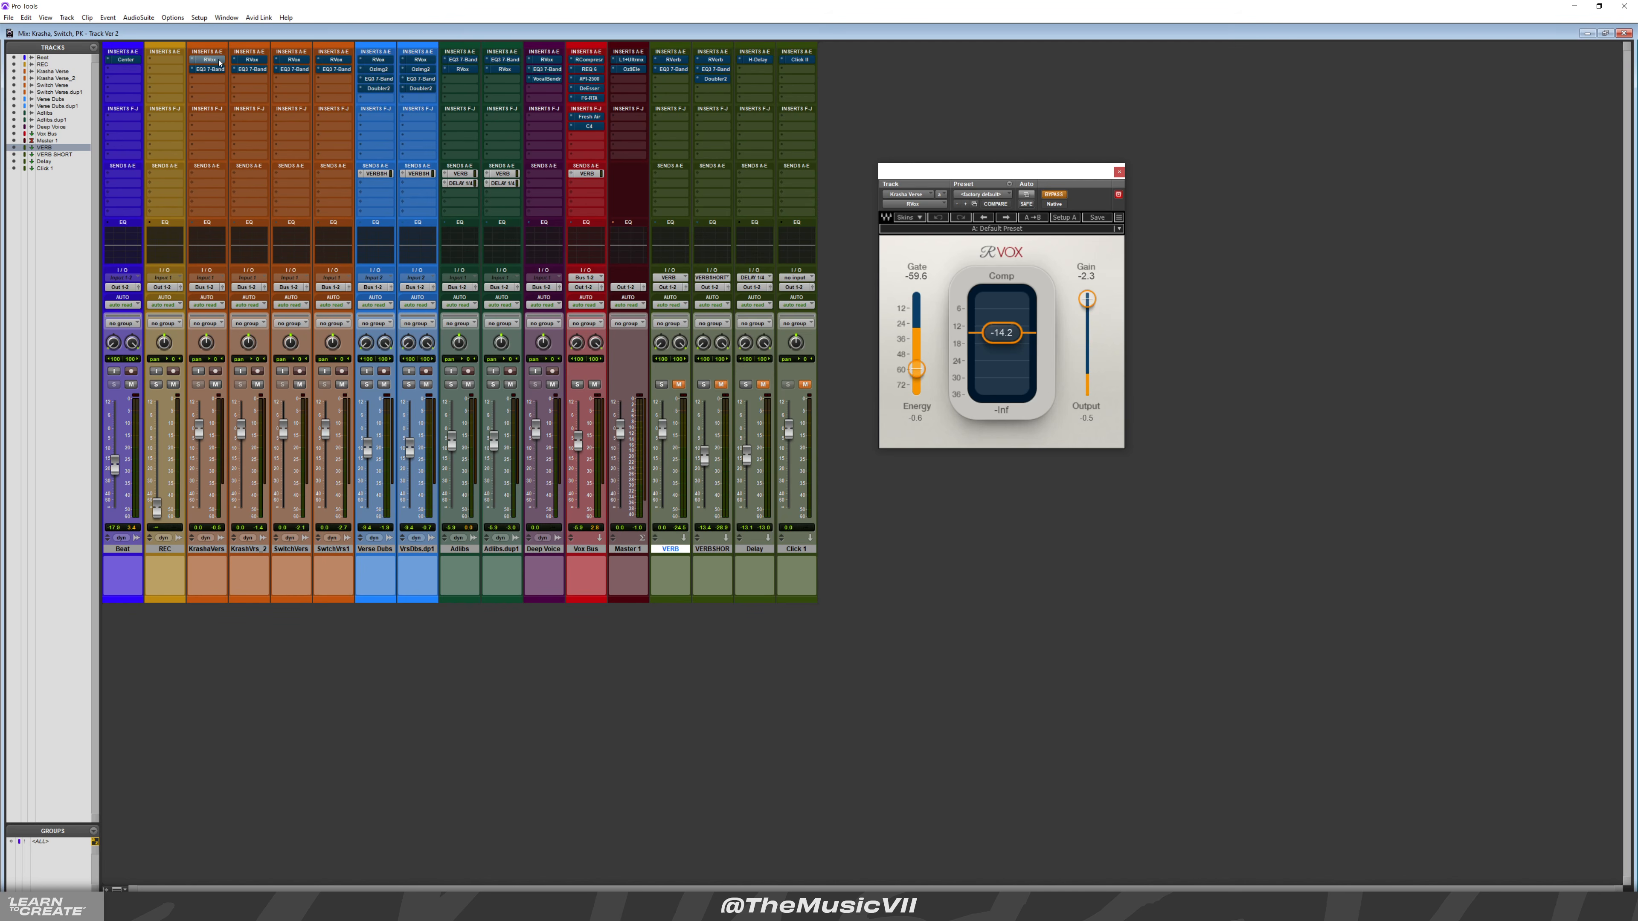
click(218, 69)
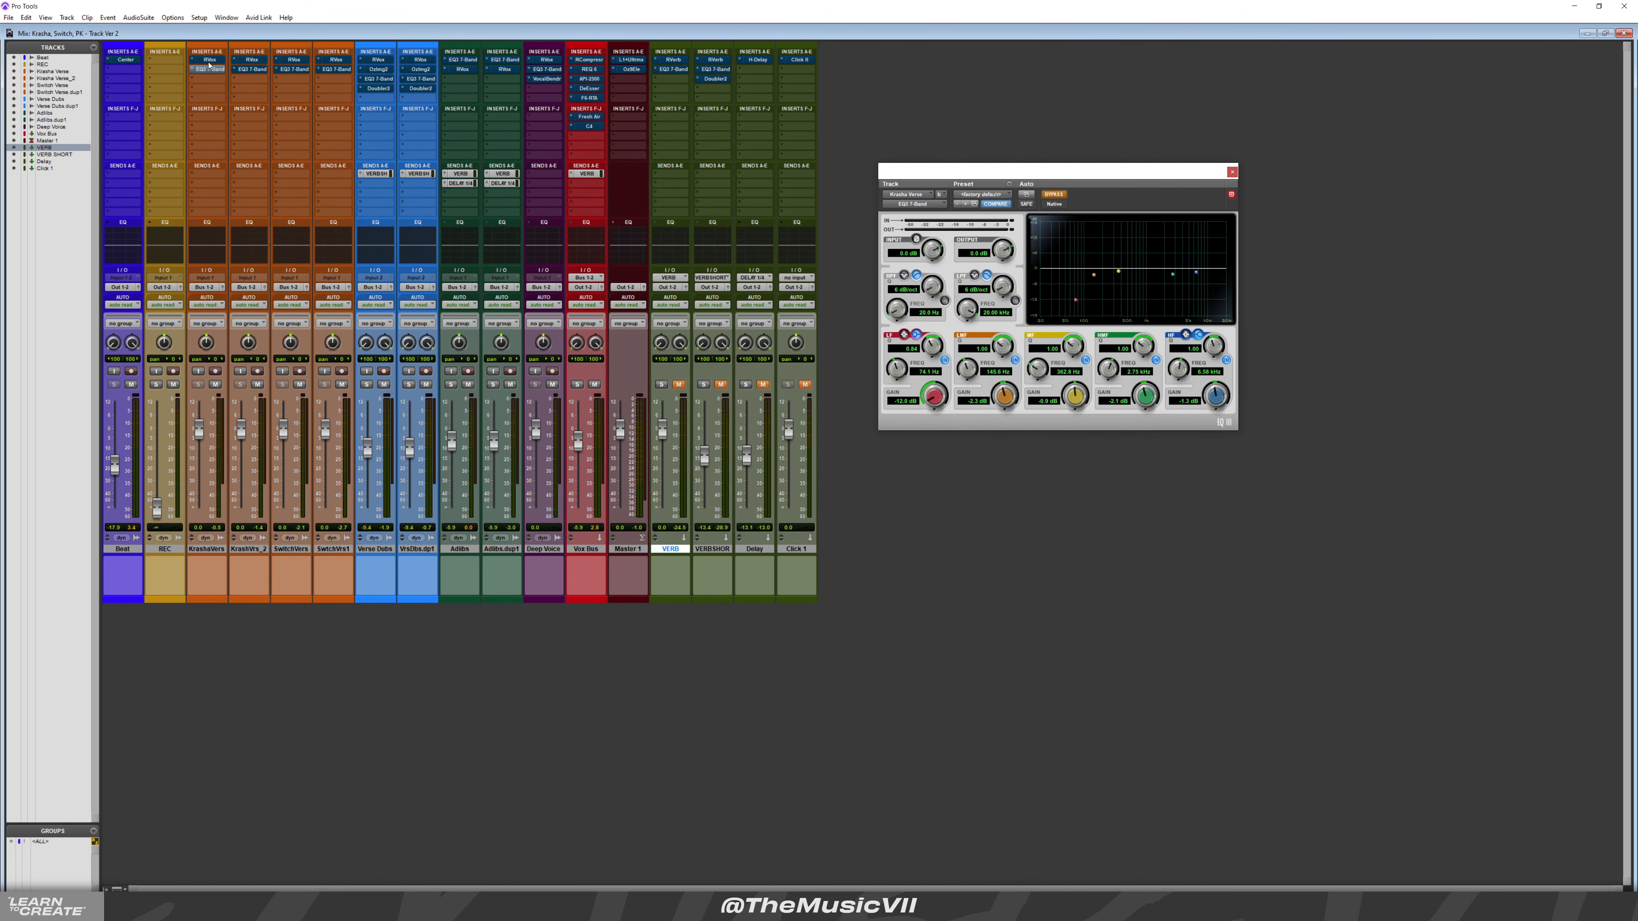
Re-enable the RVox and 7-band EQ inserts on all four orange lead verse tracks and close the EQ window
ctrl+click(221, 68)
ctrl+click(246, 61)
ctrl+click(249, 69)
ctrl+click(292, 60)
ctrl+click(292, 69)
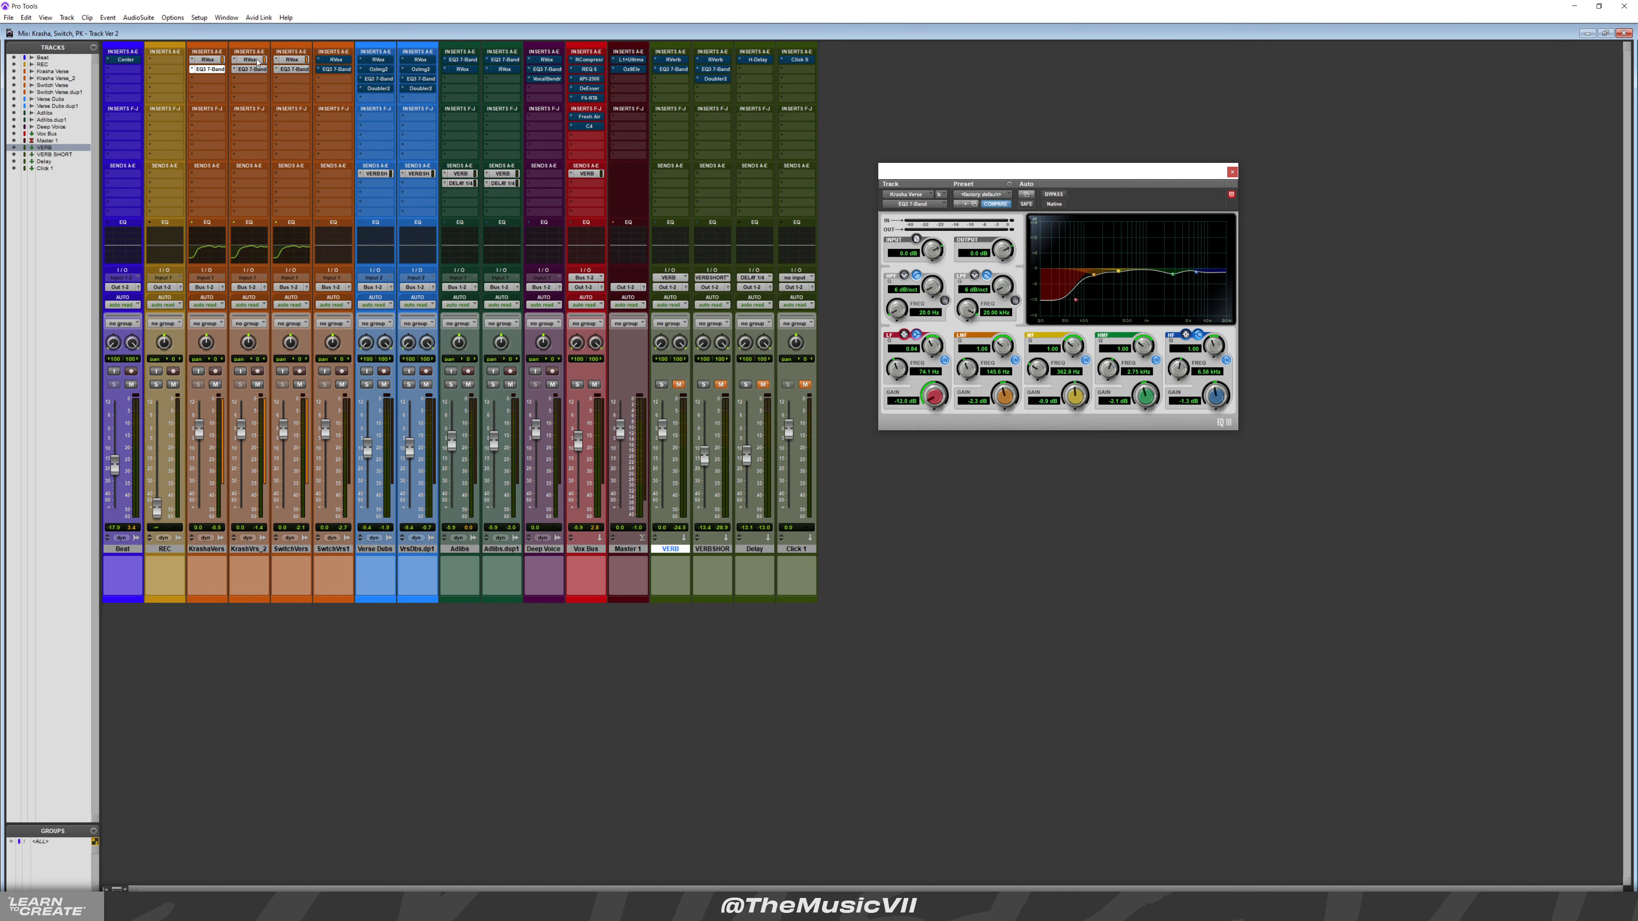
ctrl+click(333, 60)
ctrl+click(334, 69)
click(1231, 172)
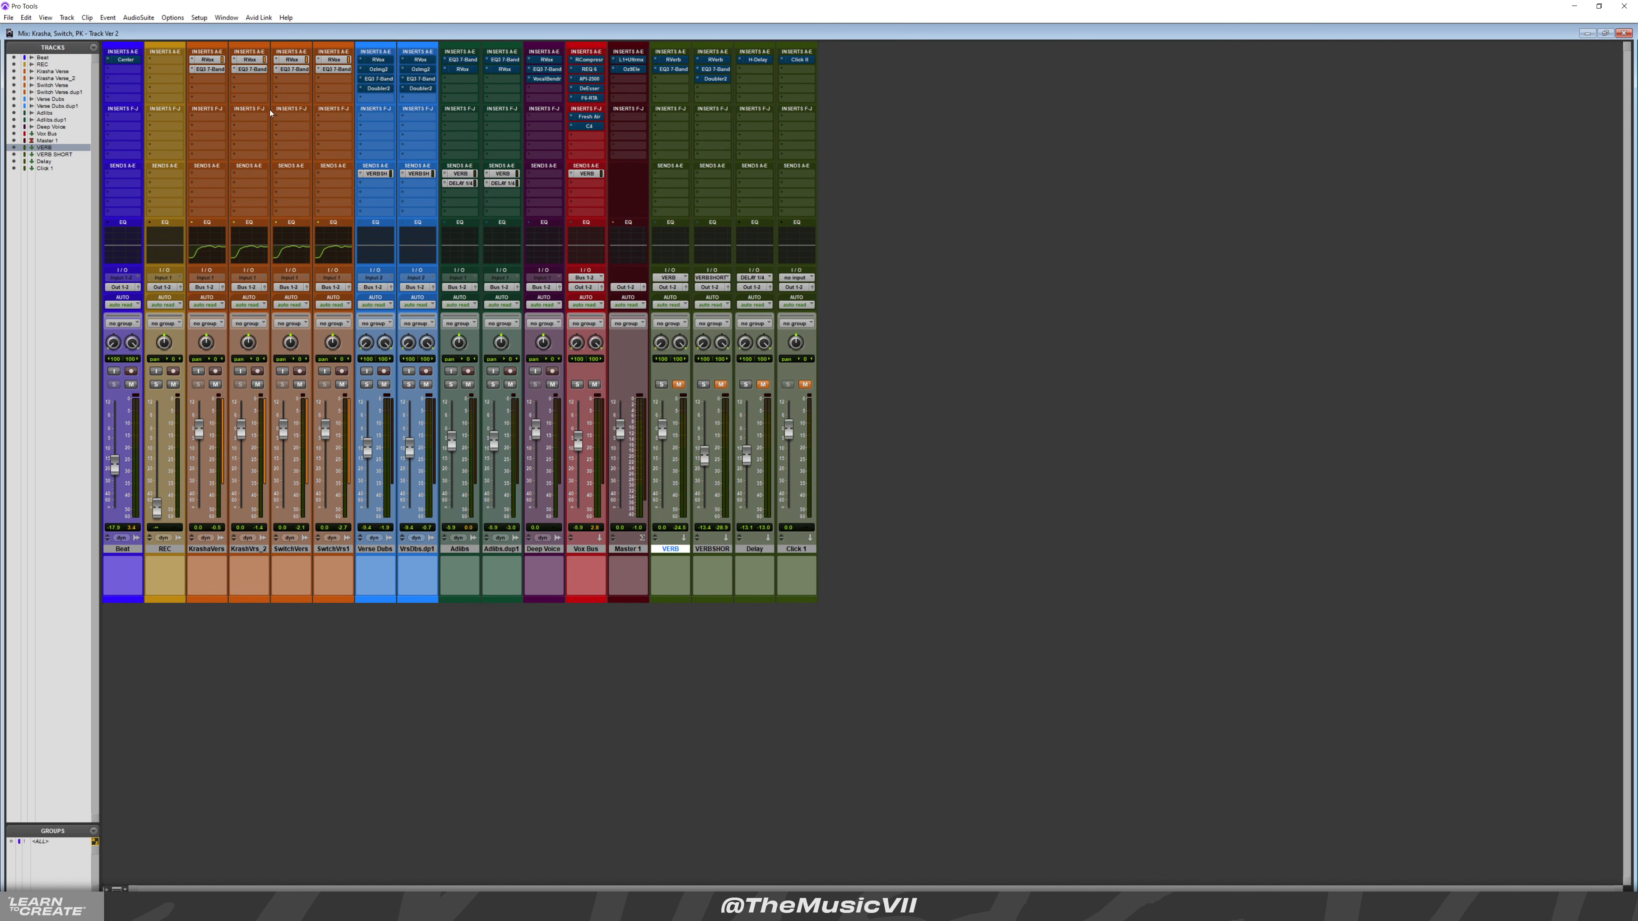
Solo the four orange lead verse tracks together with the Vox Bus and start playback
key(ctrl+equal)
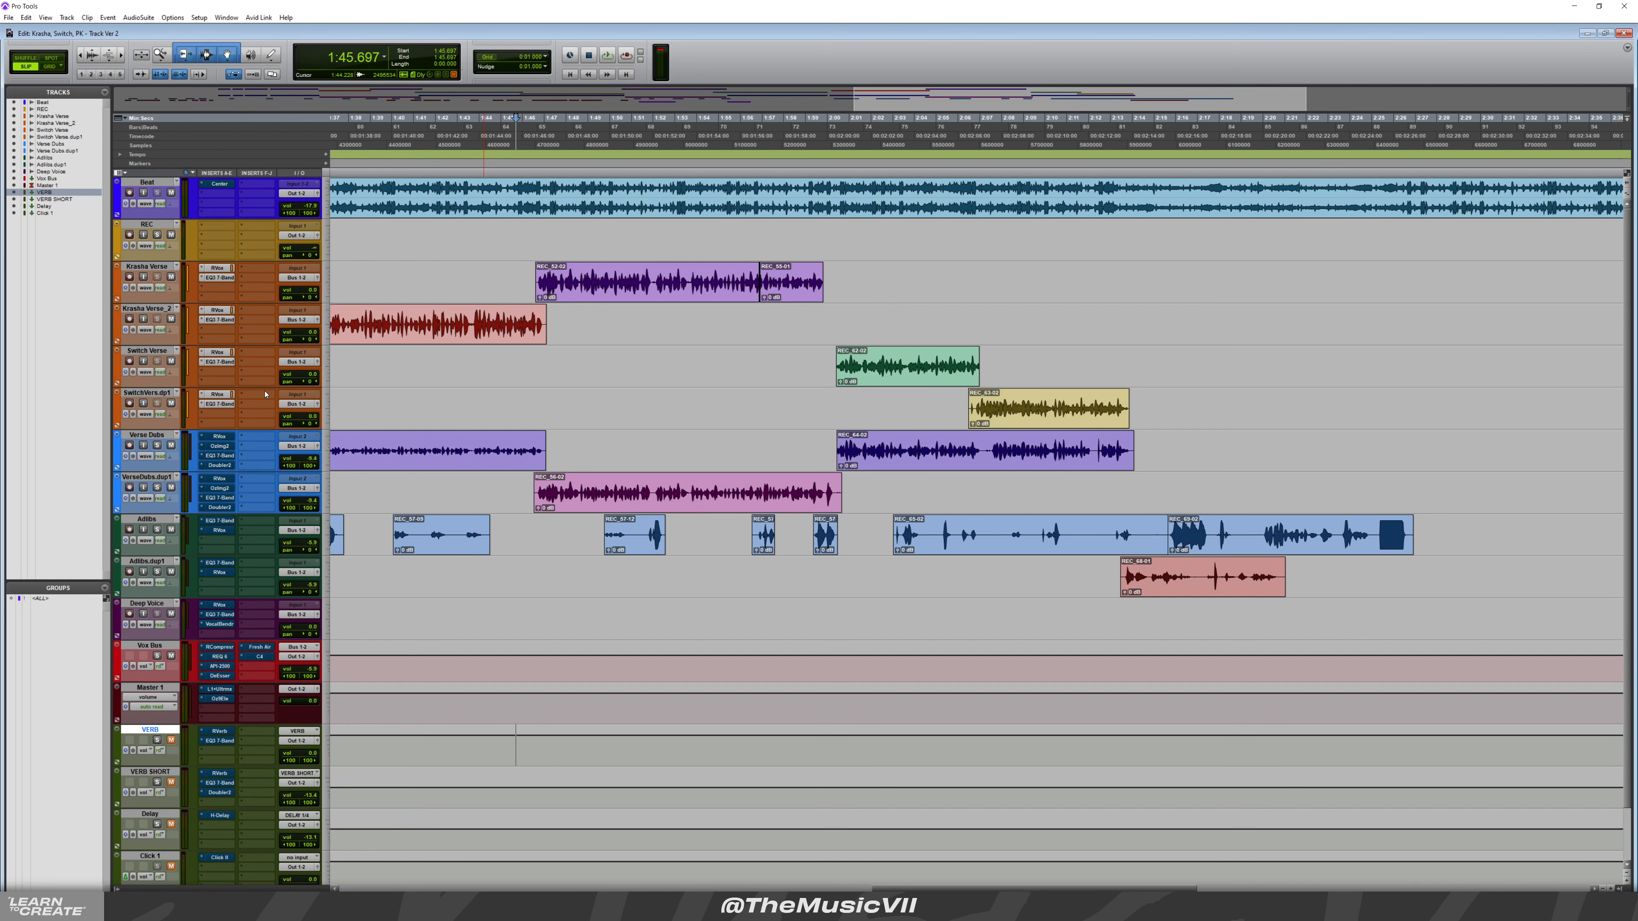
key(ctrl+equal)
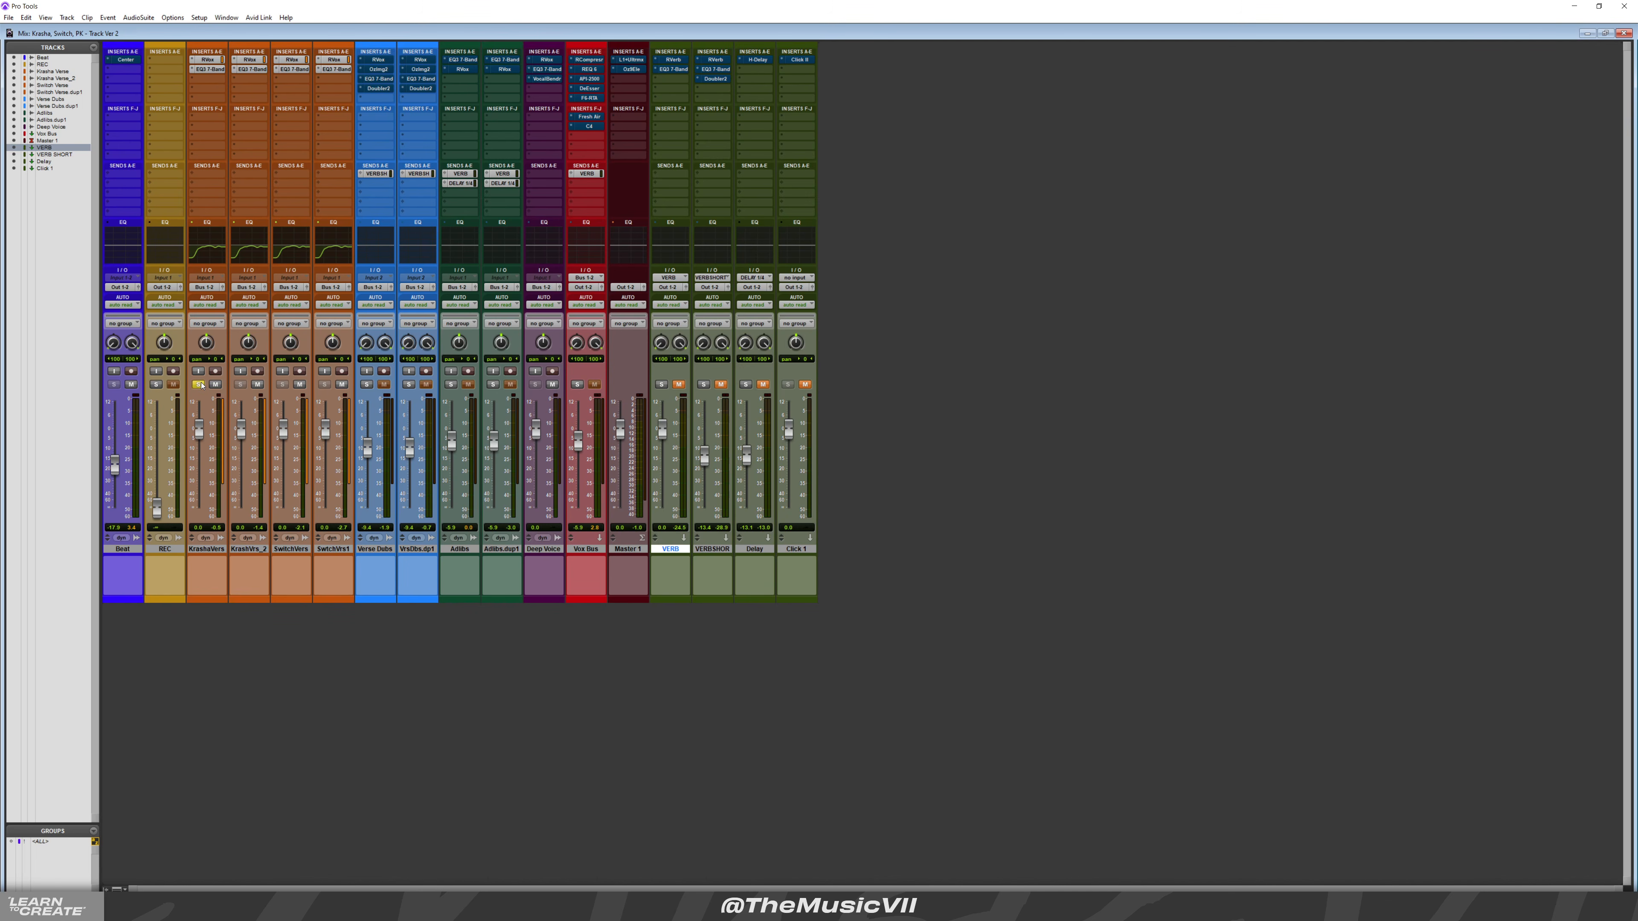
click(324, 385)
key(space)
click(578, 385)
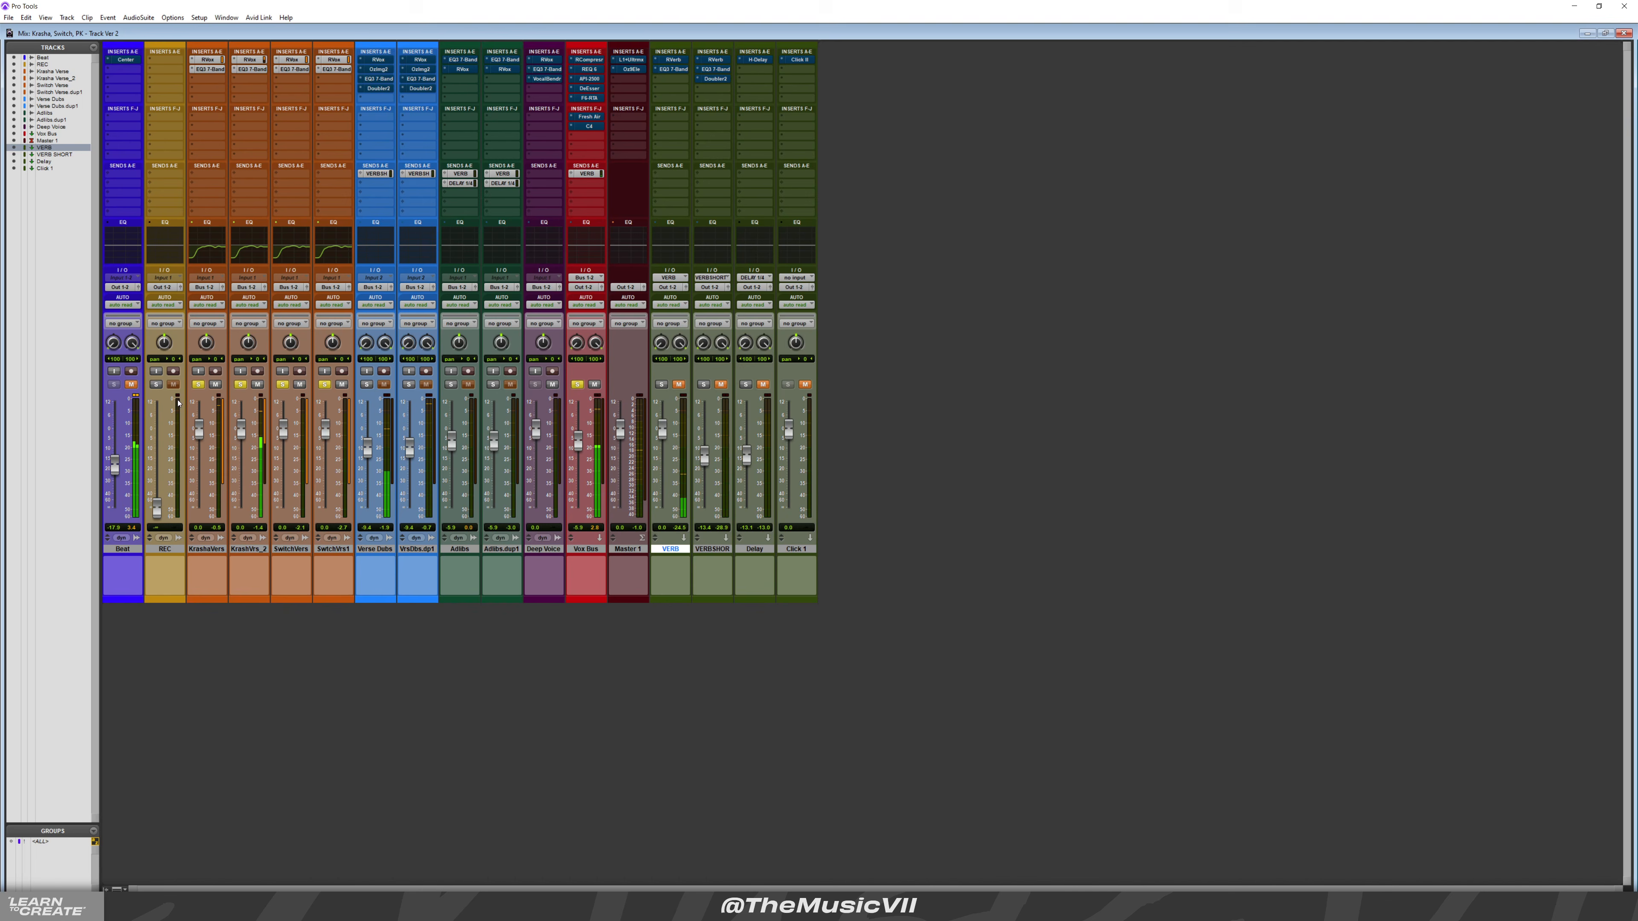
Open the RVox on the first orange lead verse track and watch it during playback alongside the clips
click(220, 61)
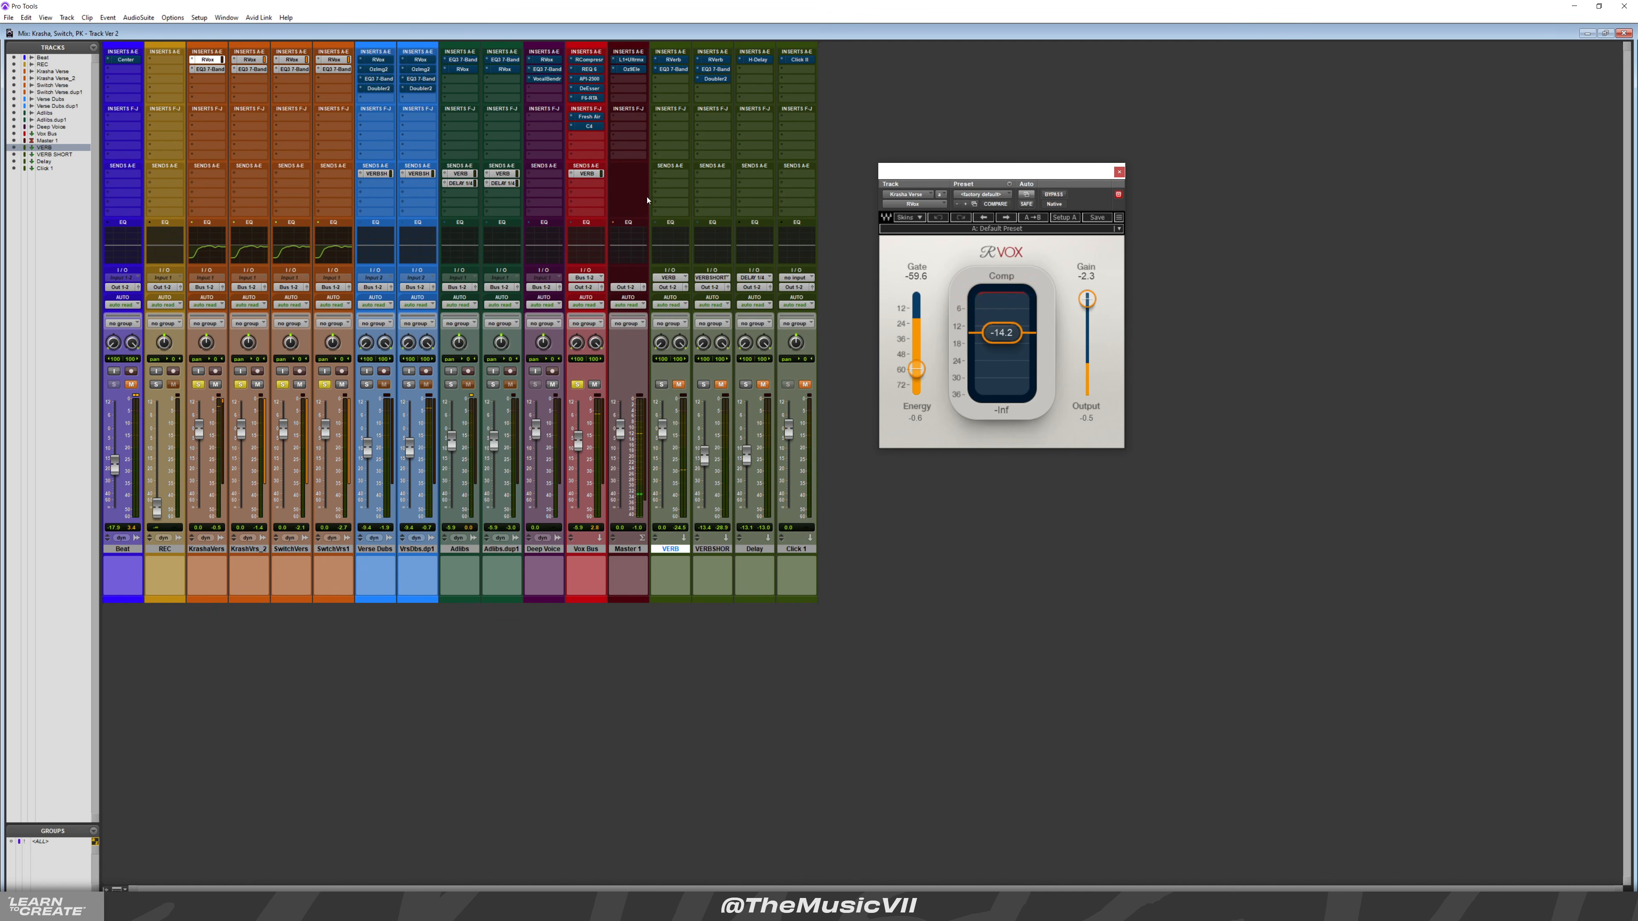
key(ctrl+equal)
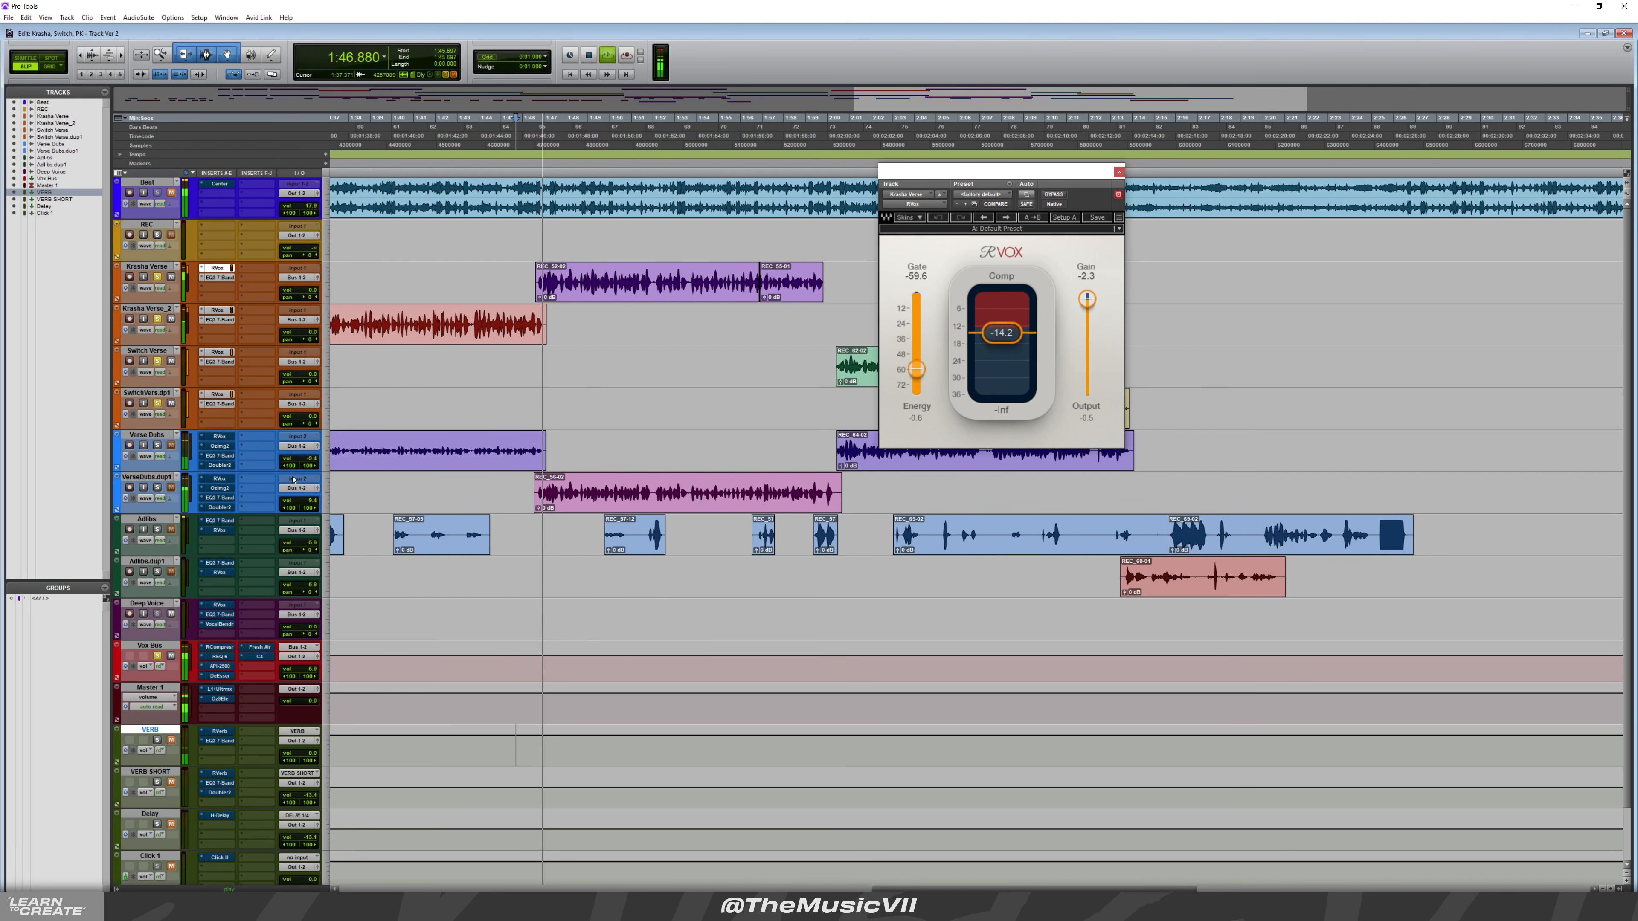
key(space)
Open the 7-band EQ on the first orange lead verse track, play the section from 1:45, and close the EQ
click(220, 277)
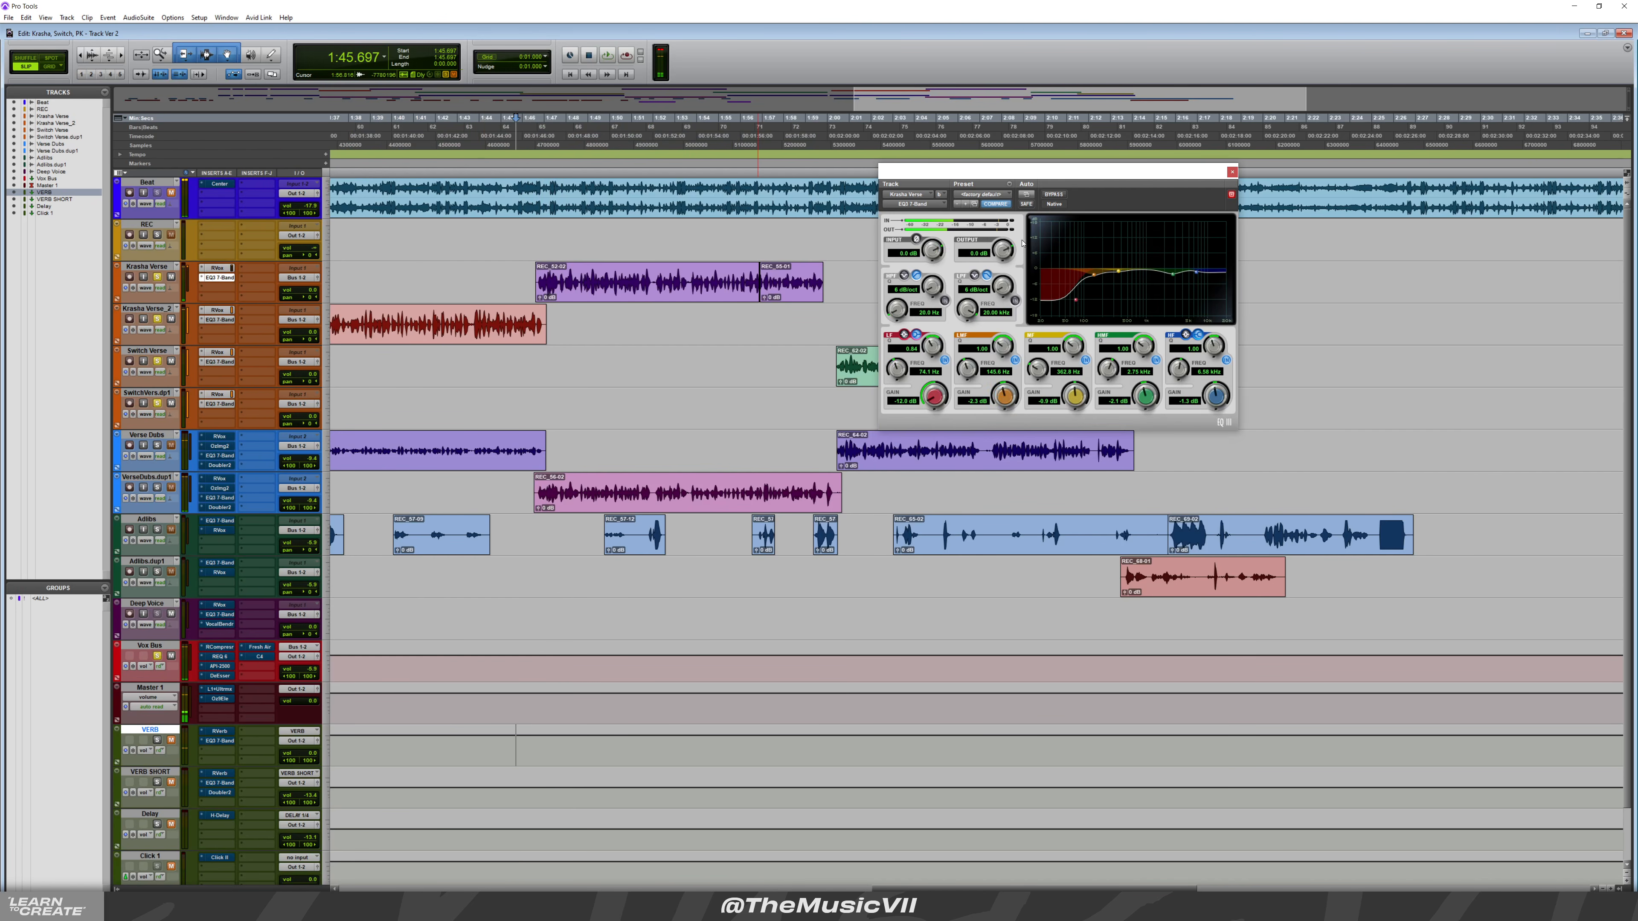
key(space)
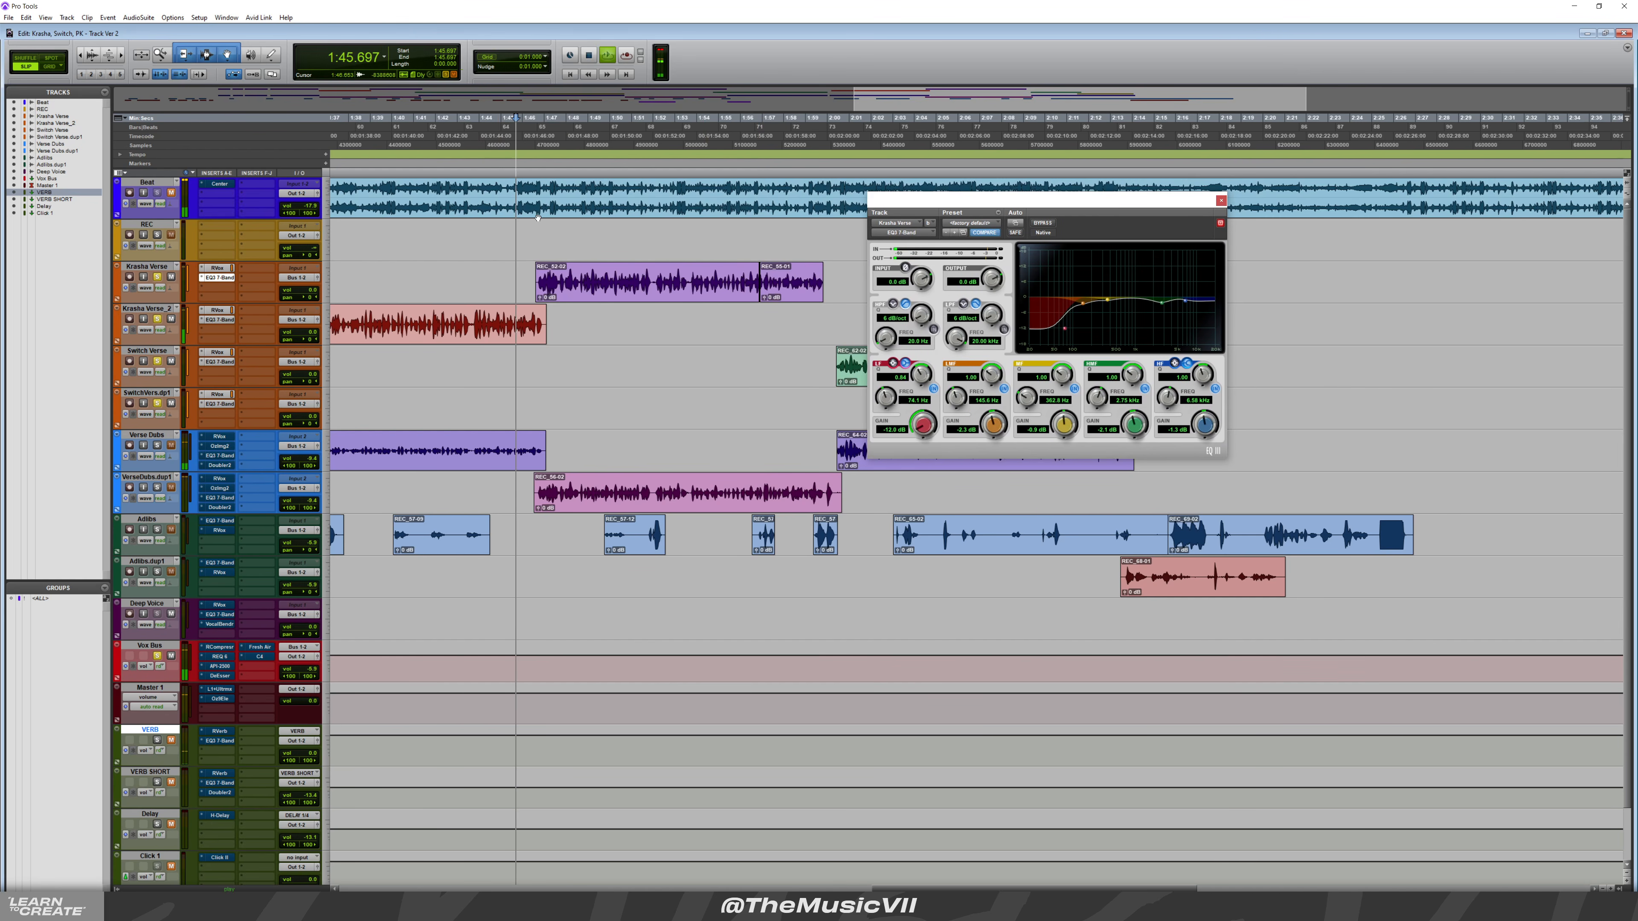
drag(938, 202, 1009, 201)
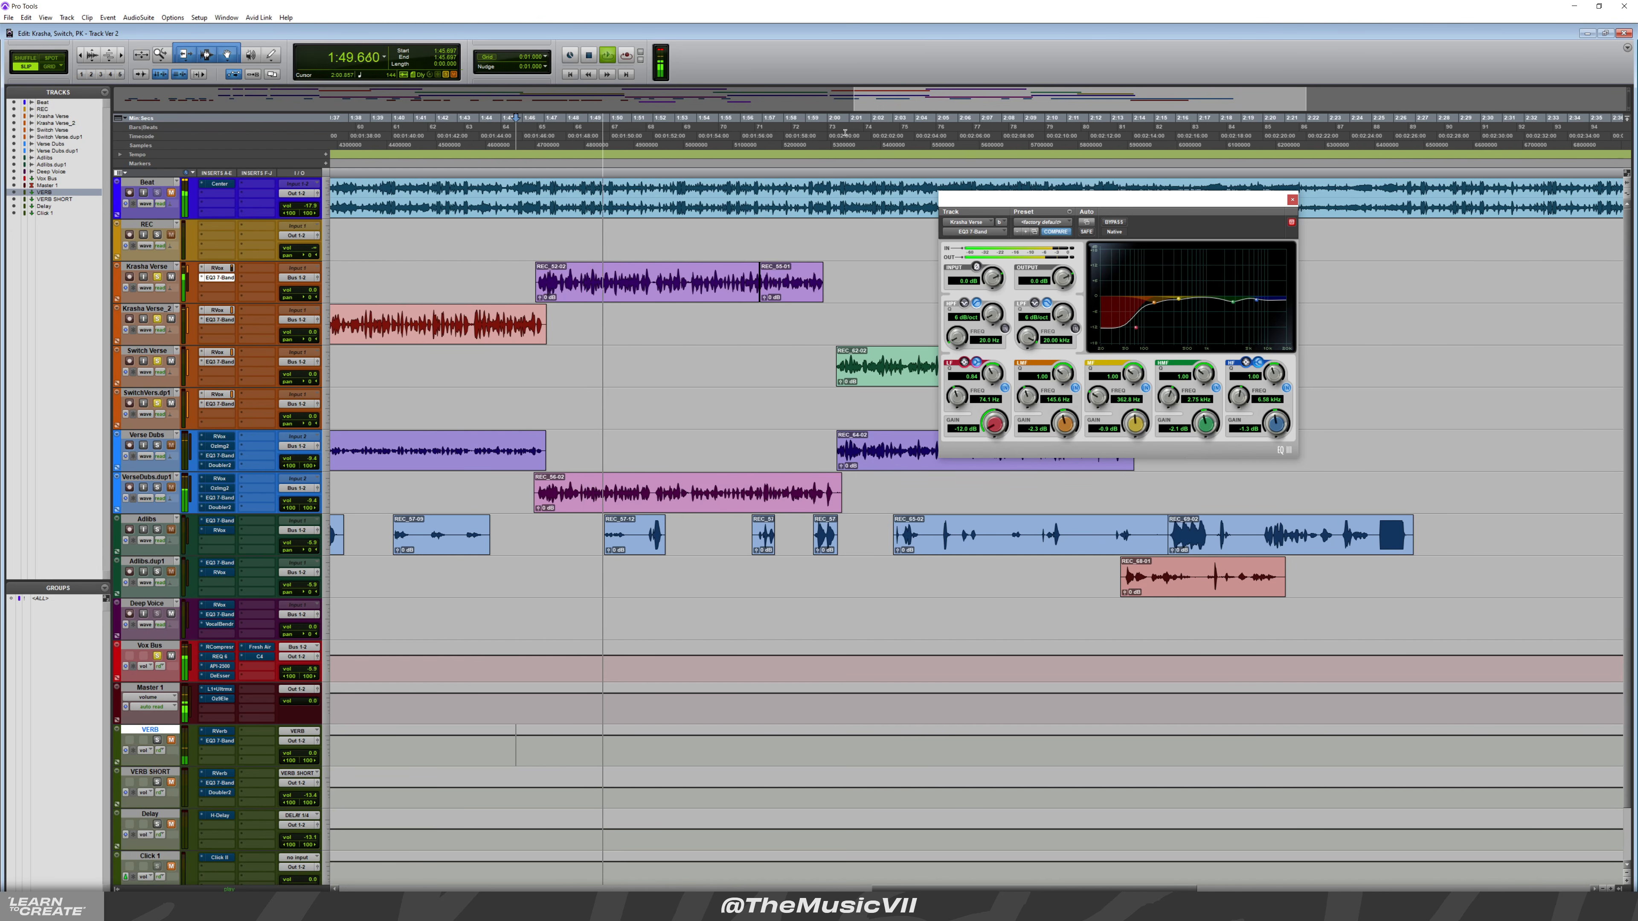
key(space)
click(1293, 201)
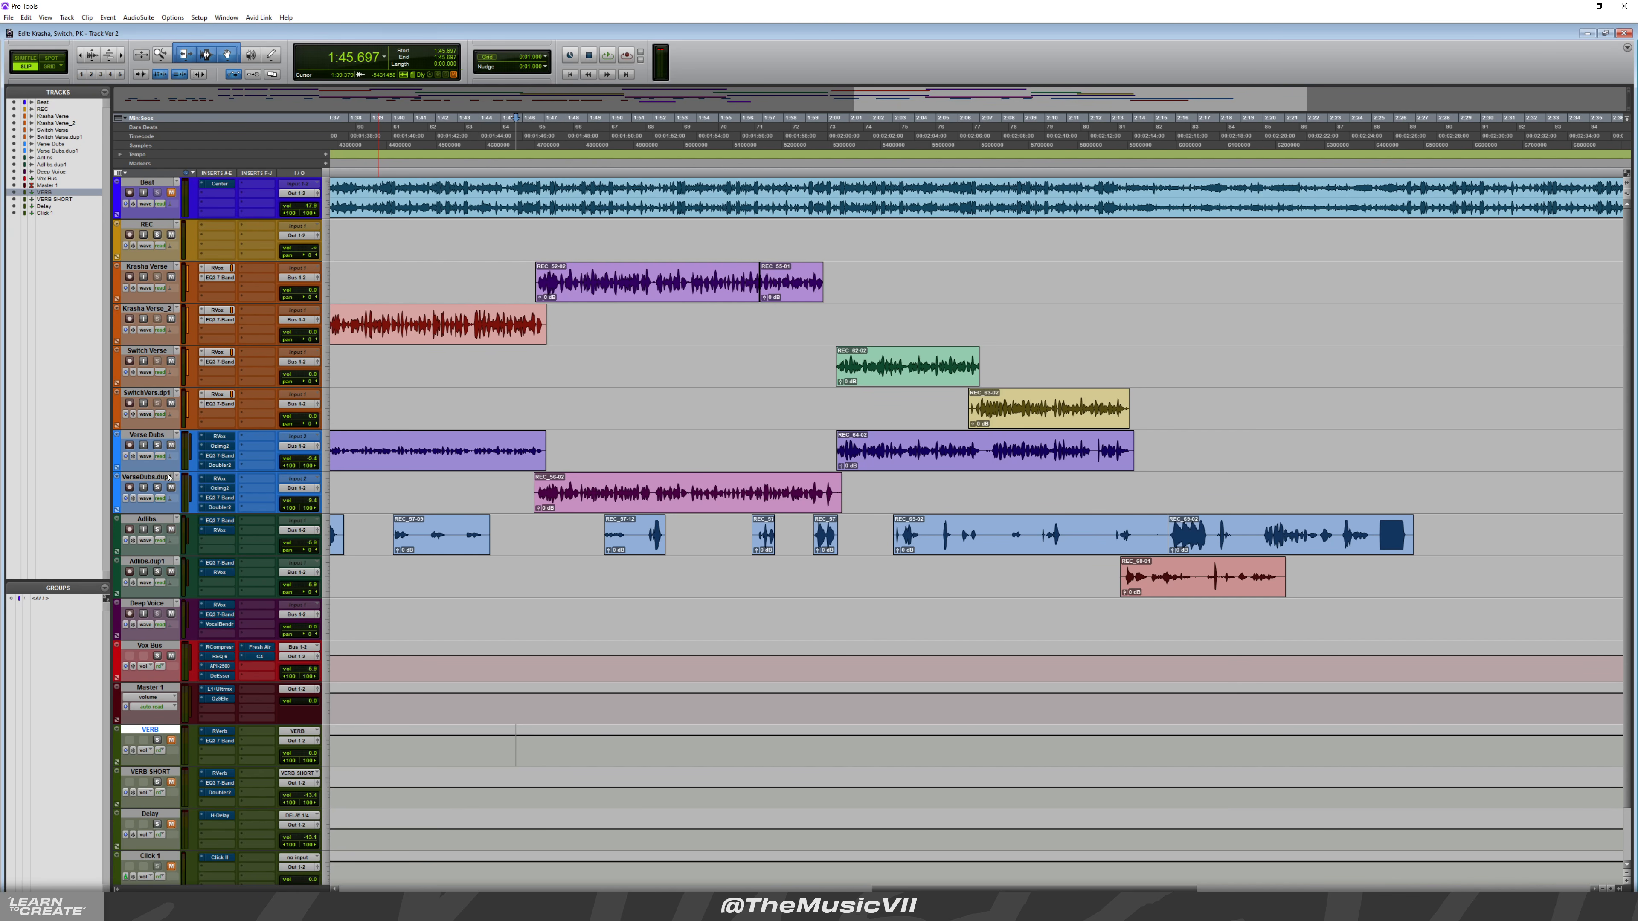
Open the bypassed RVox on the Verse Dubs track and play the section from 1:45
click(219, 438)
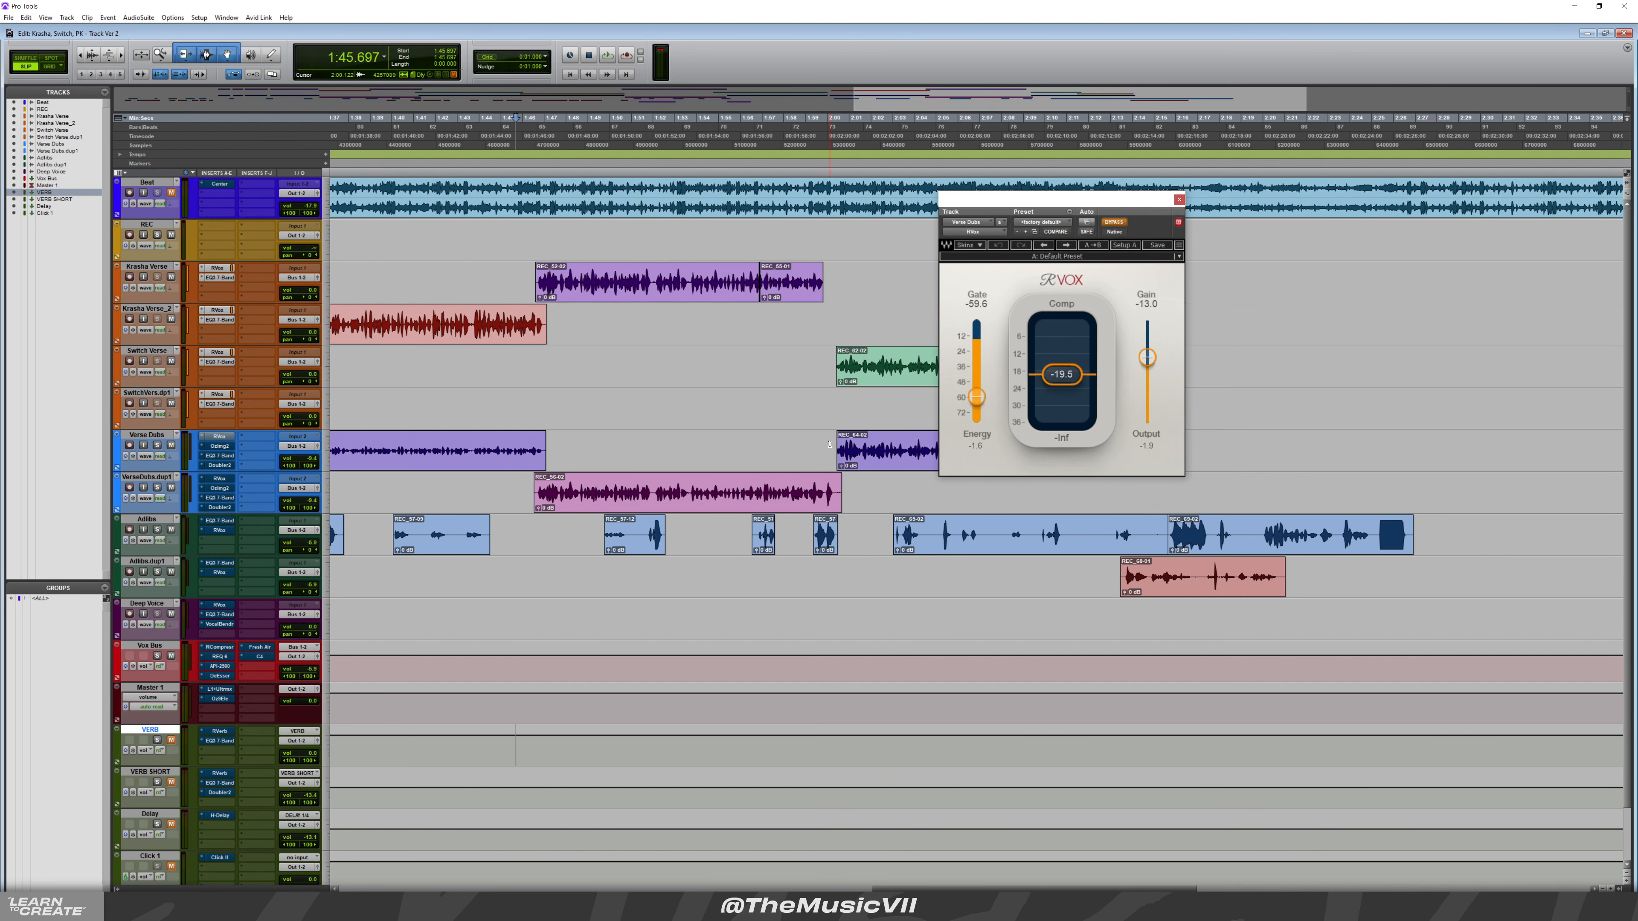
key(space)
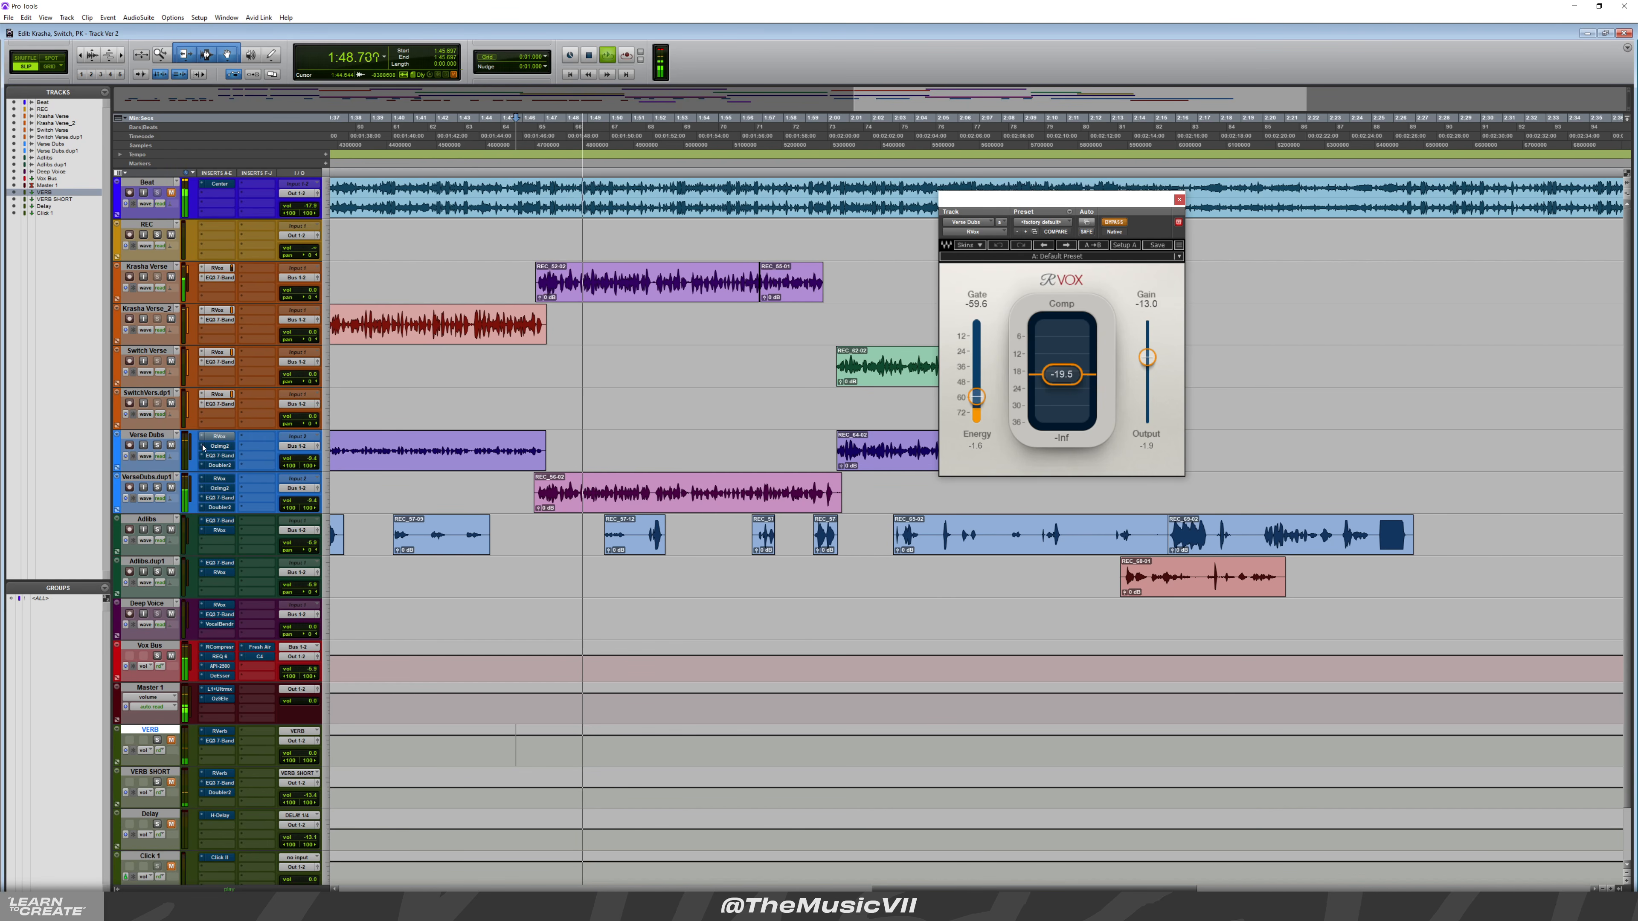
key(space)
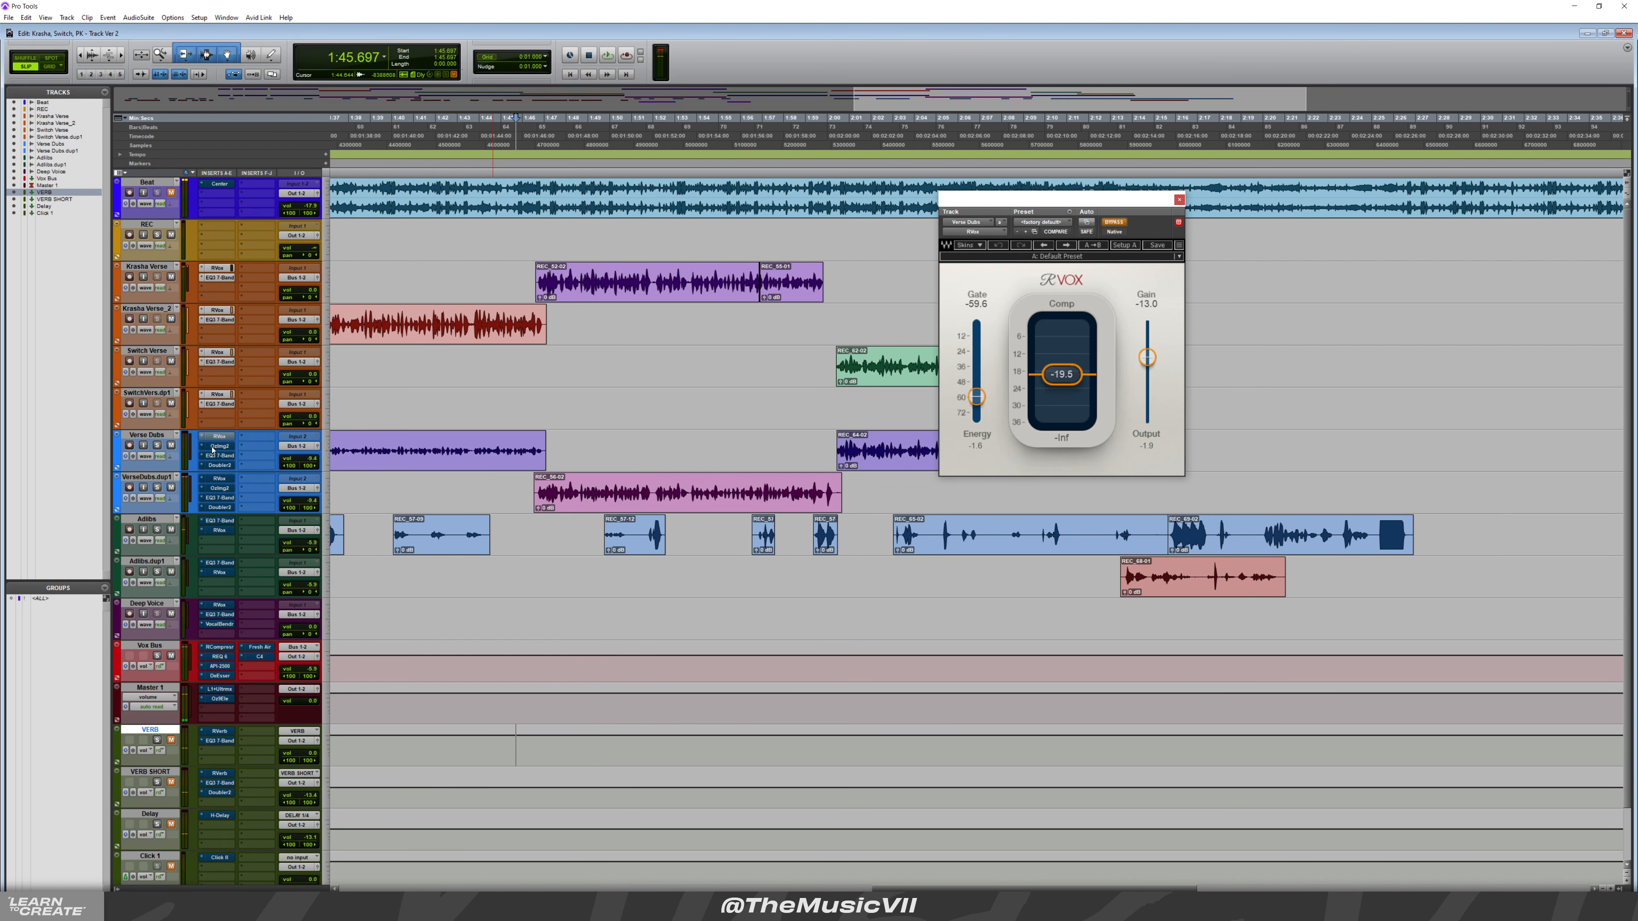
Re-enable the Verse Dubs inserts and check the Ozone Imager while playing, moving playback to about 2:00
click(219, 446)
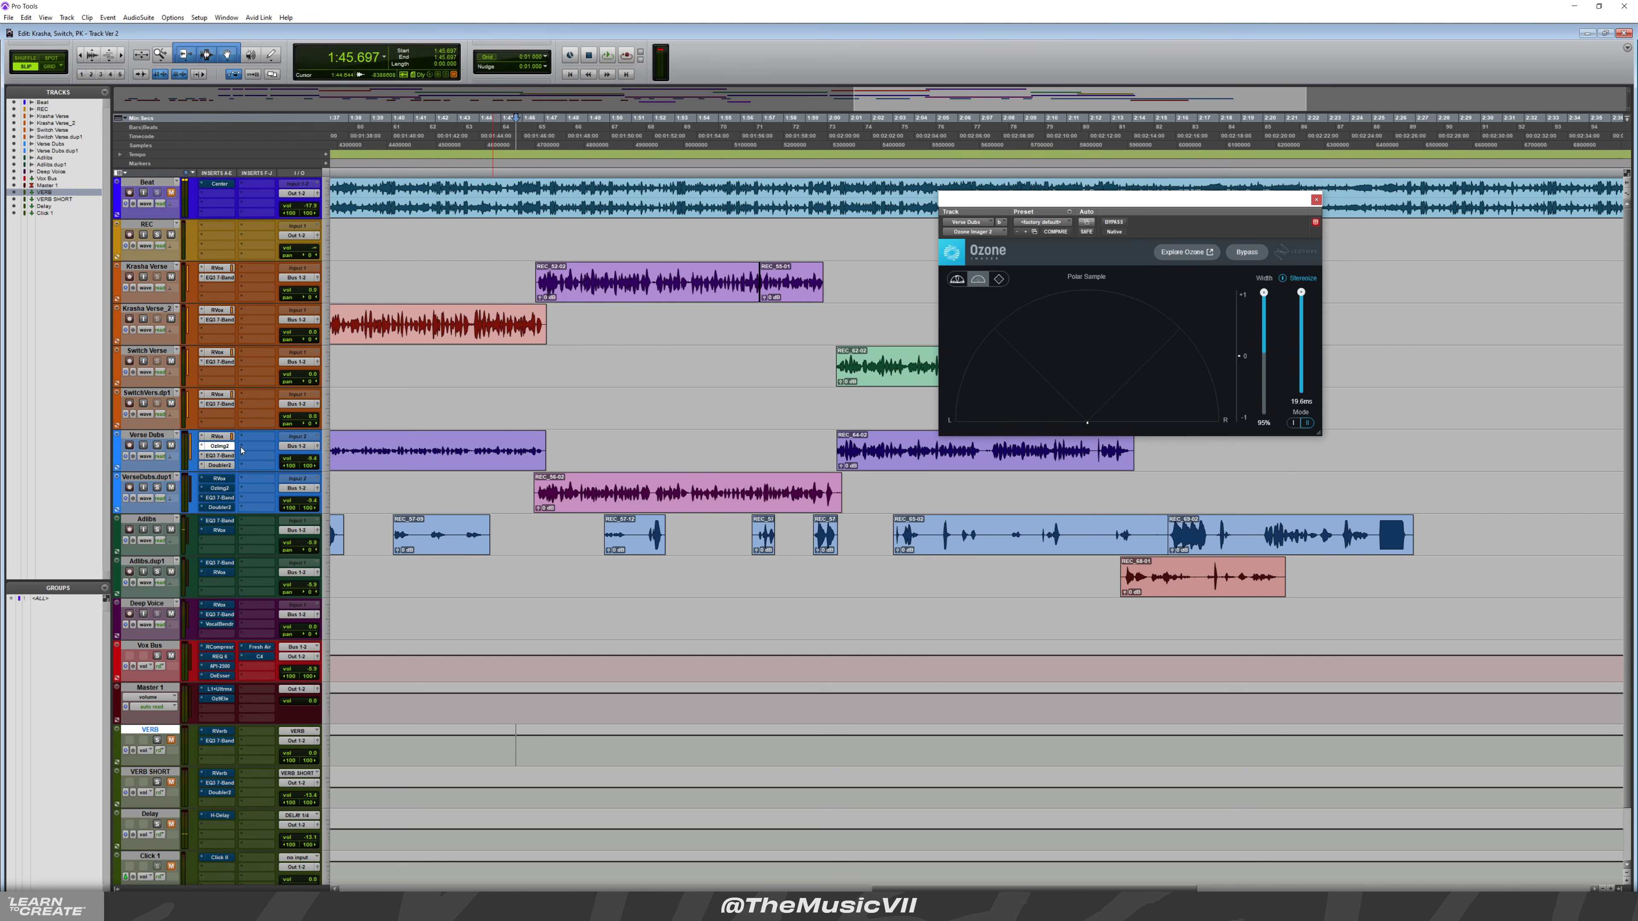
key(space)
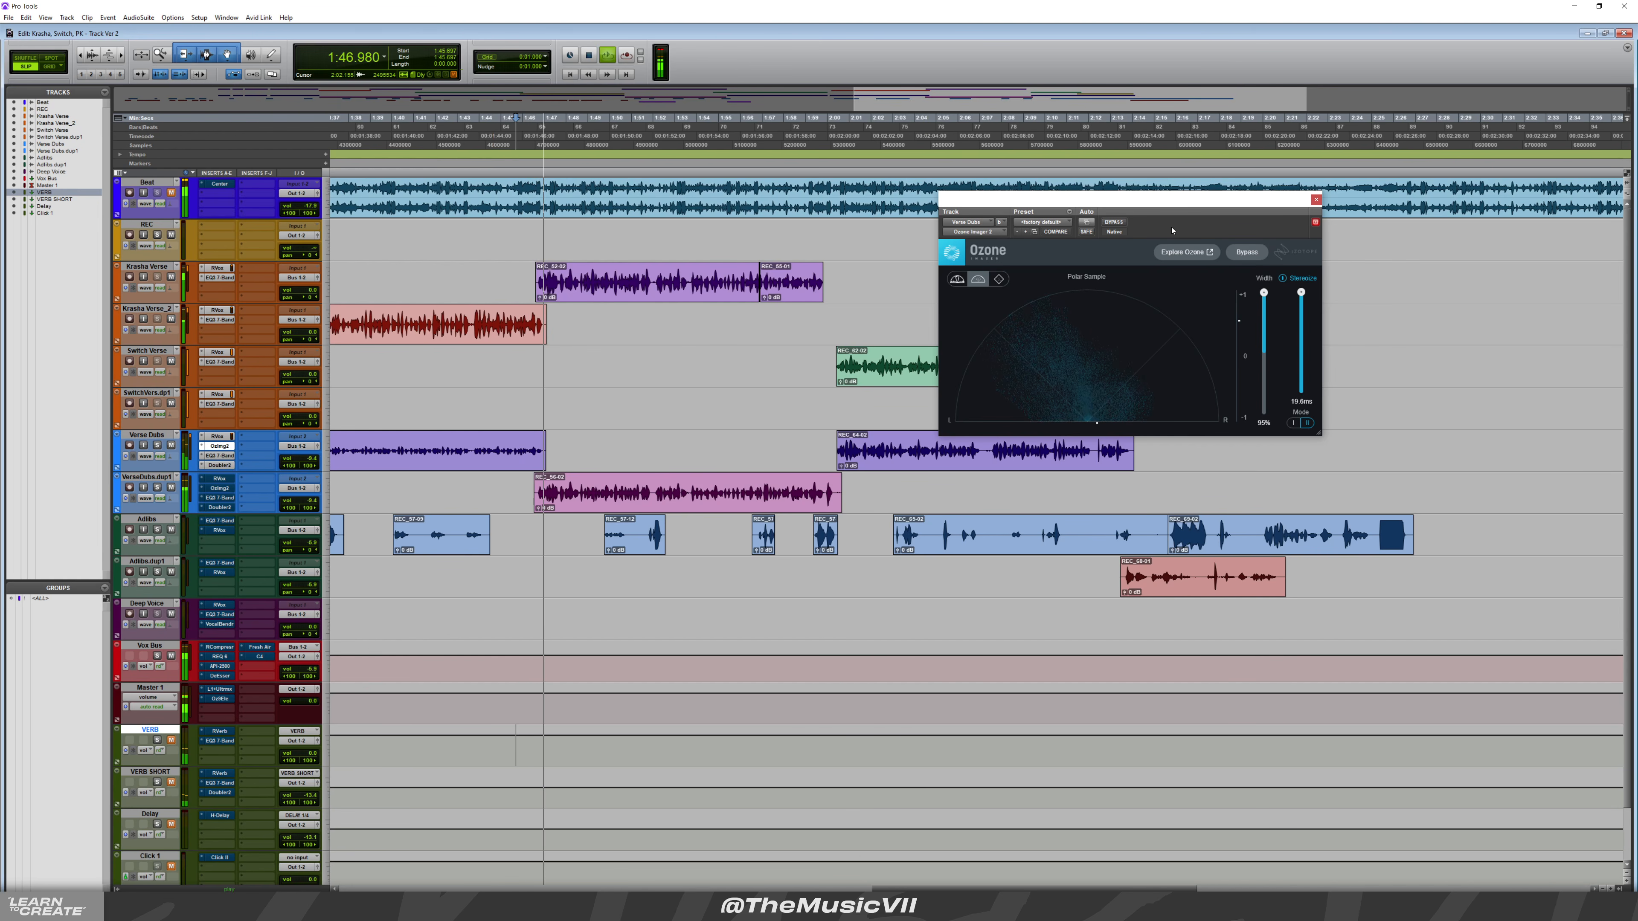
drag(1171, 230, 817, 346)
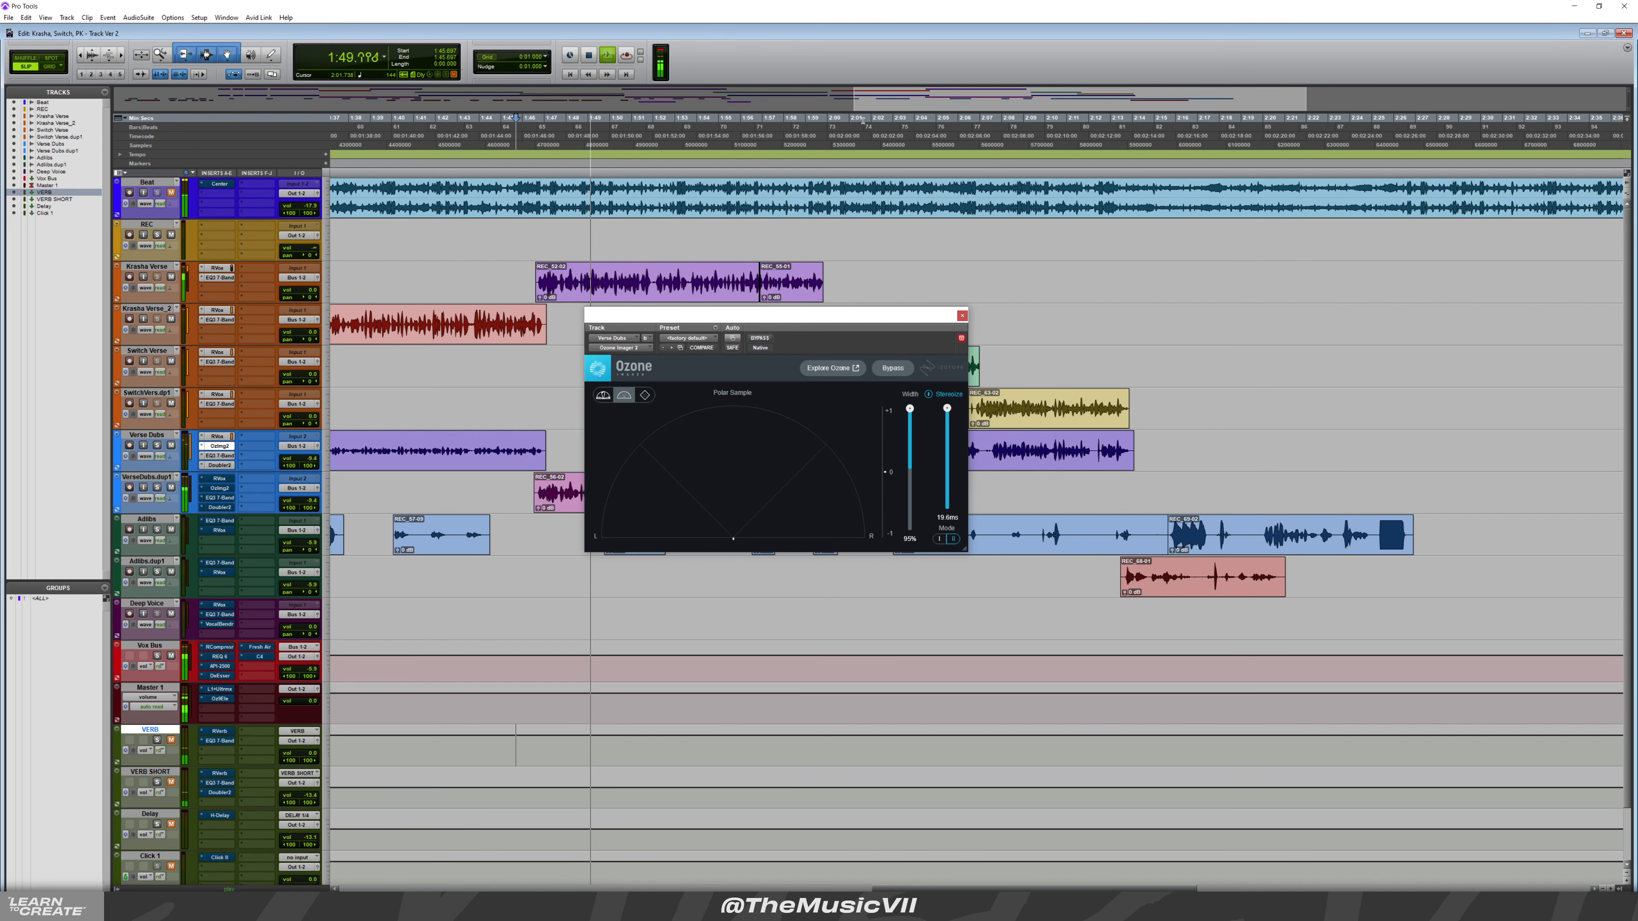
click(834, 118)
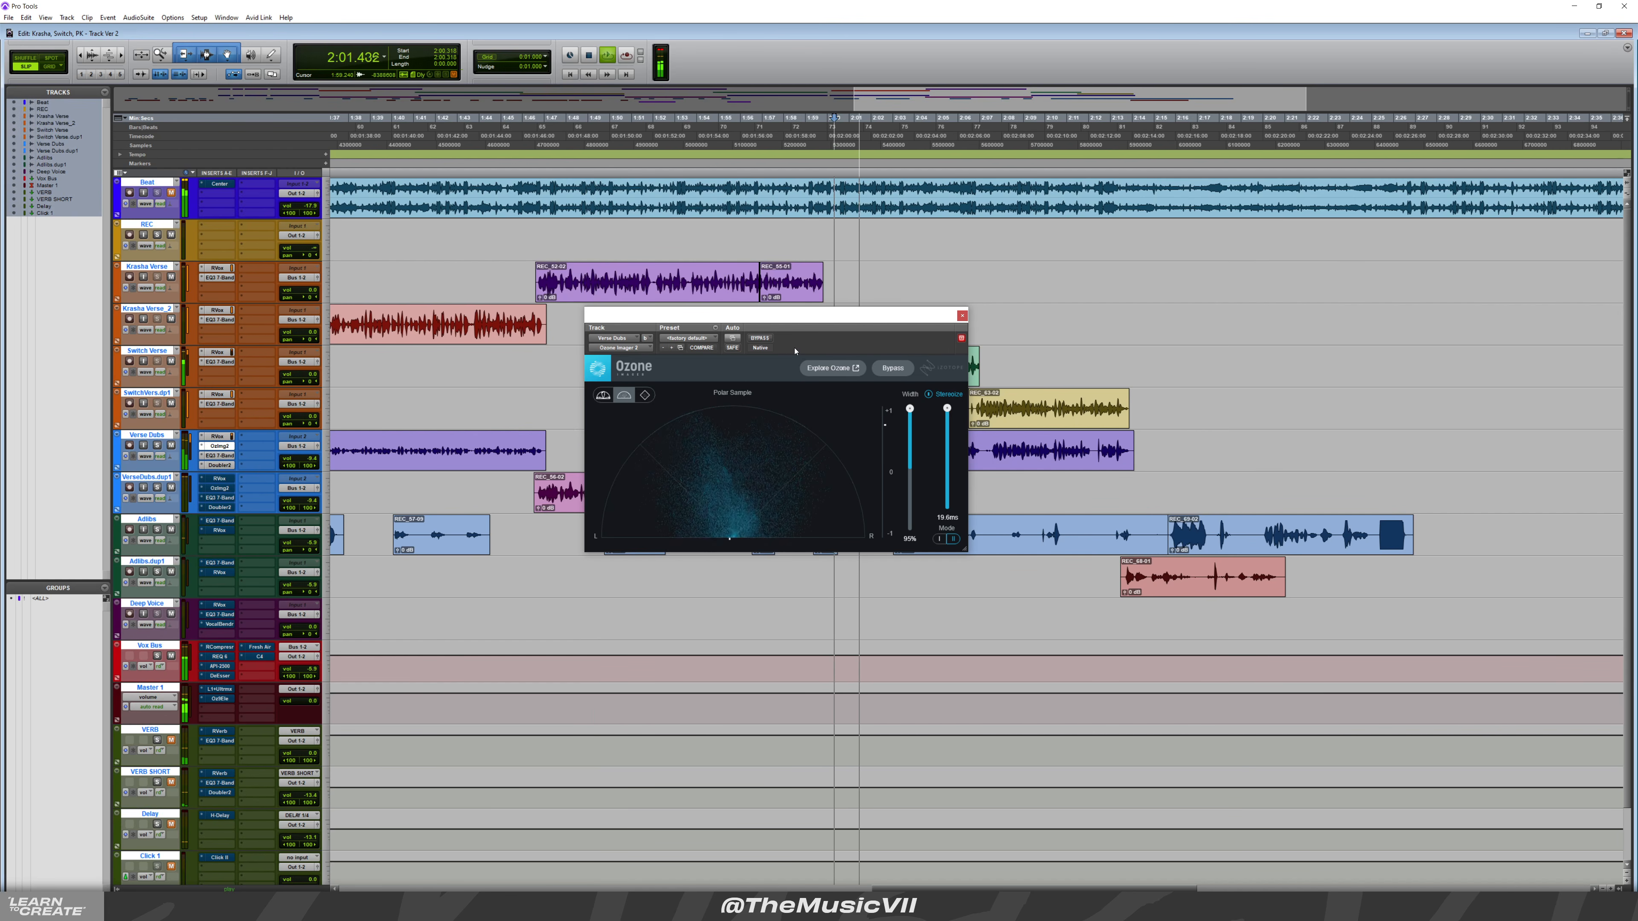
Show the mixer, open the 7-band EQ on Verse Dubs, and mute the last two orange lead verse tracks
key(ctrl+equal)
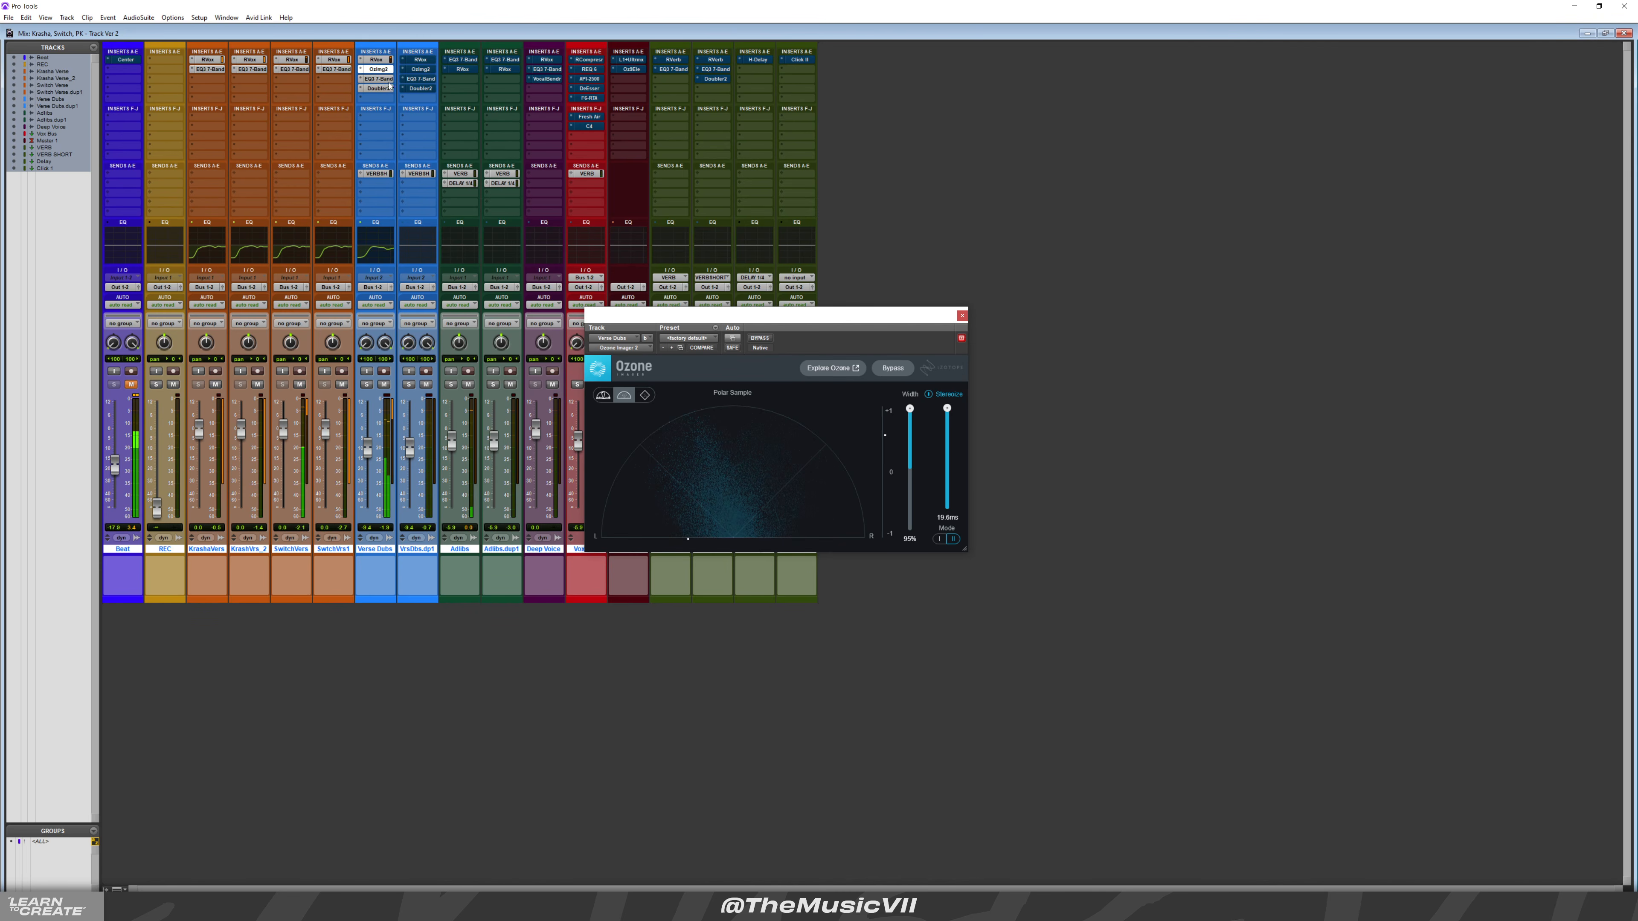
click(379, 78)
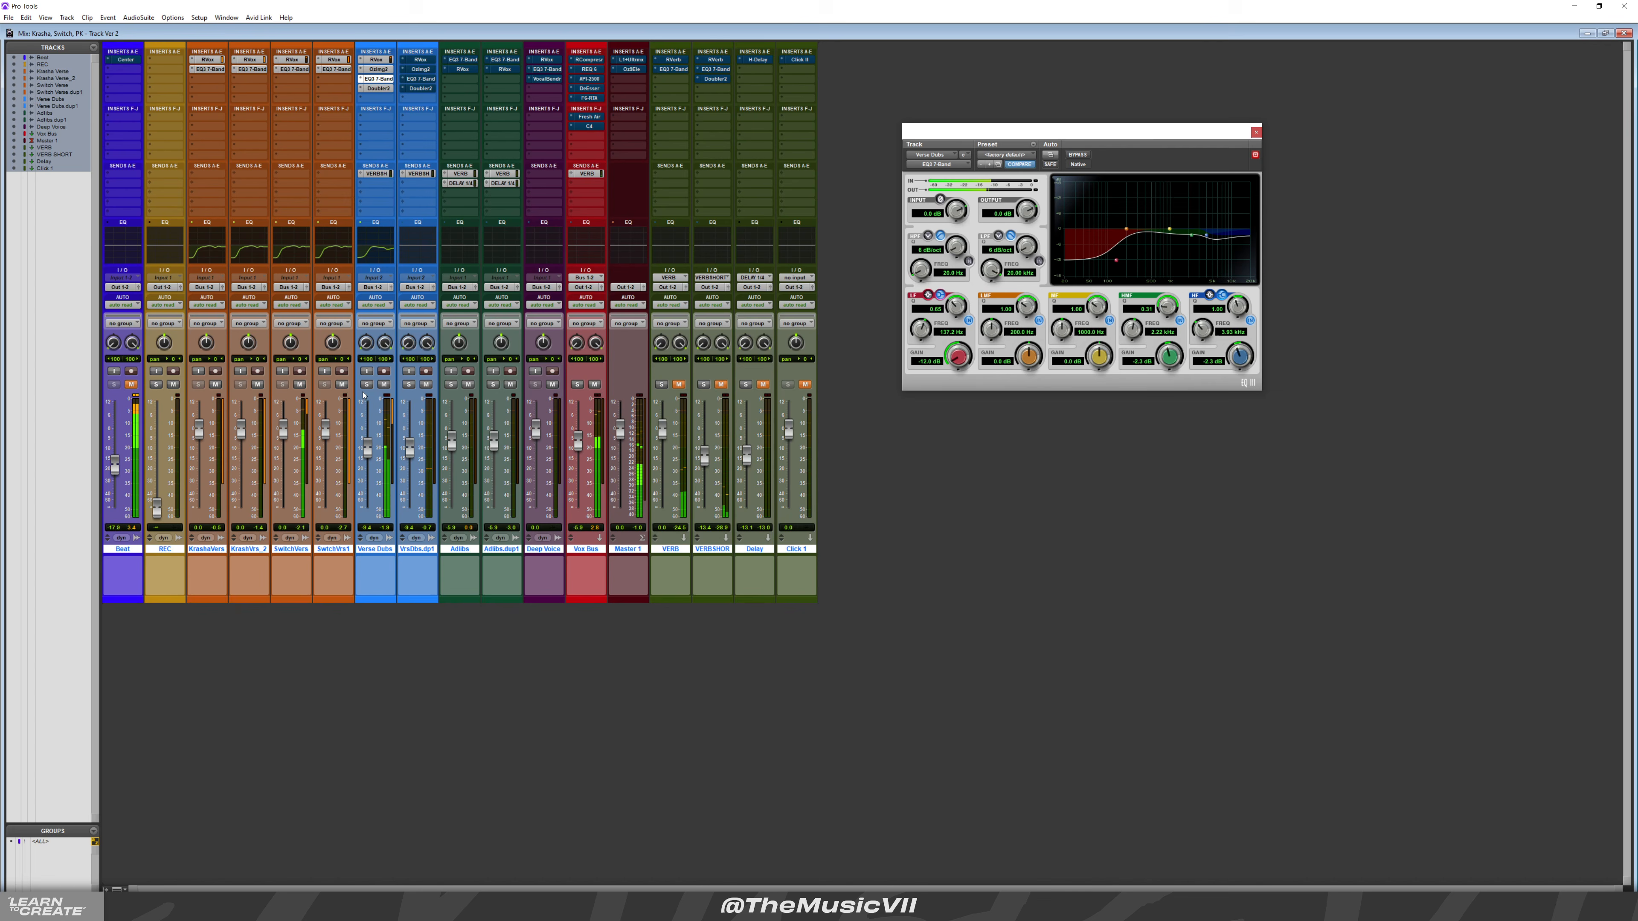
click(342, 384)
click(301, 384)
Open the Doubler on Verse Dubs, toggle its bypass off and on to compare the sound, and close it
click(378, 90)
drag(1069, 137, 1008, 274)
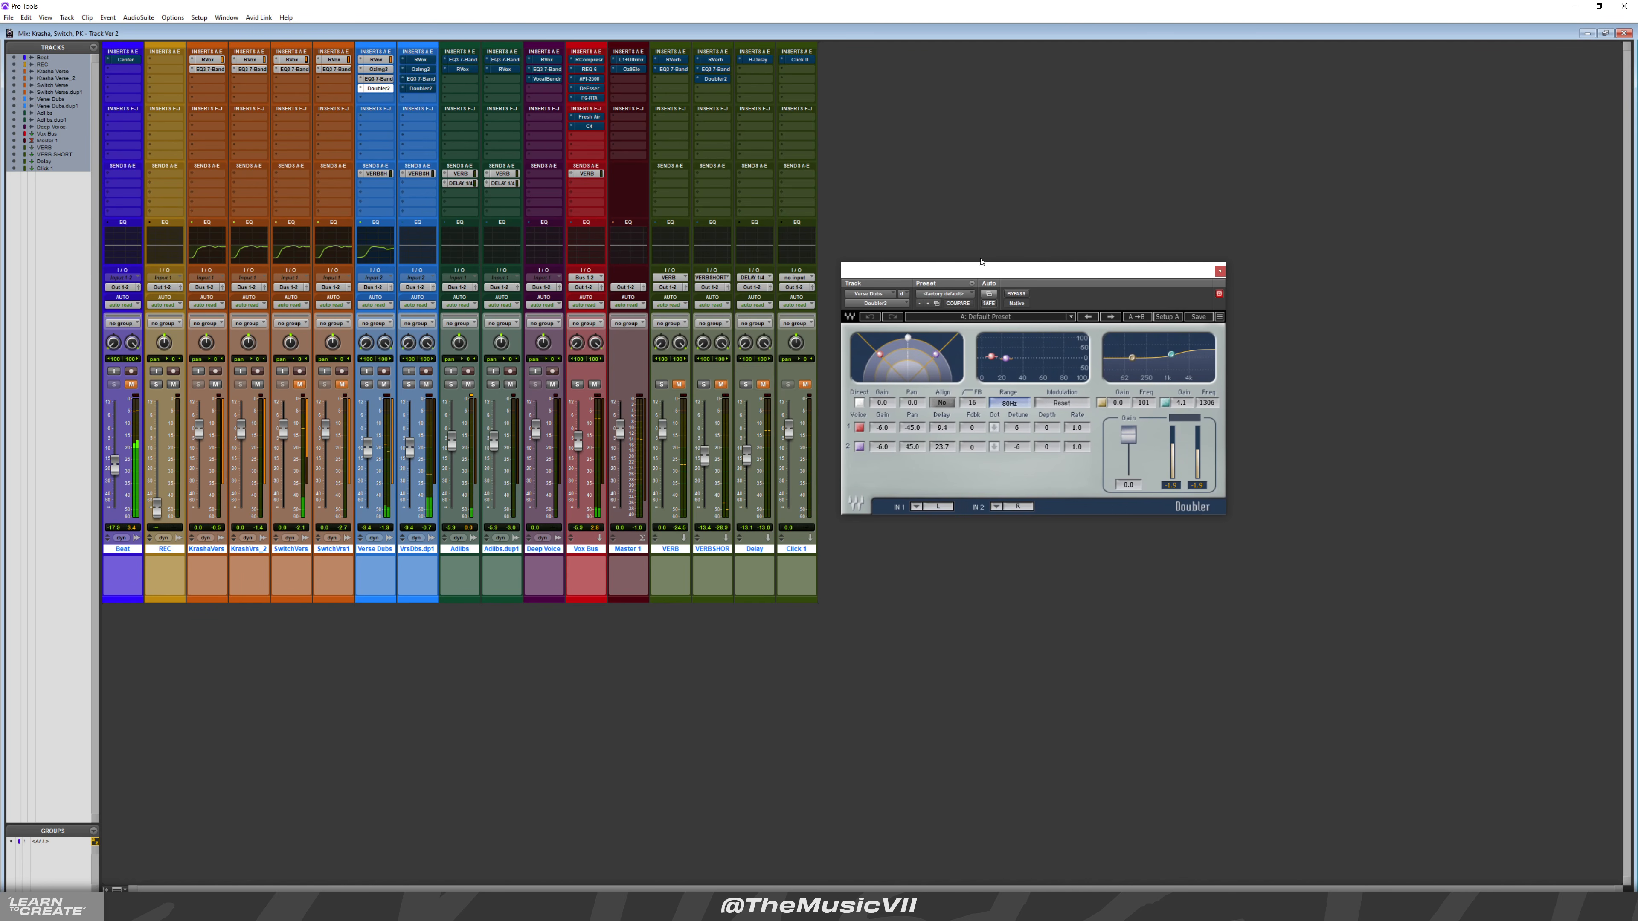
right_click(381, 88)
click(401, 91)
right_click(382, 88)
click(395, 91)
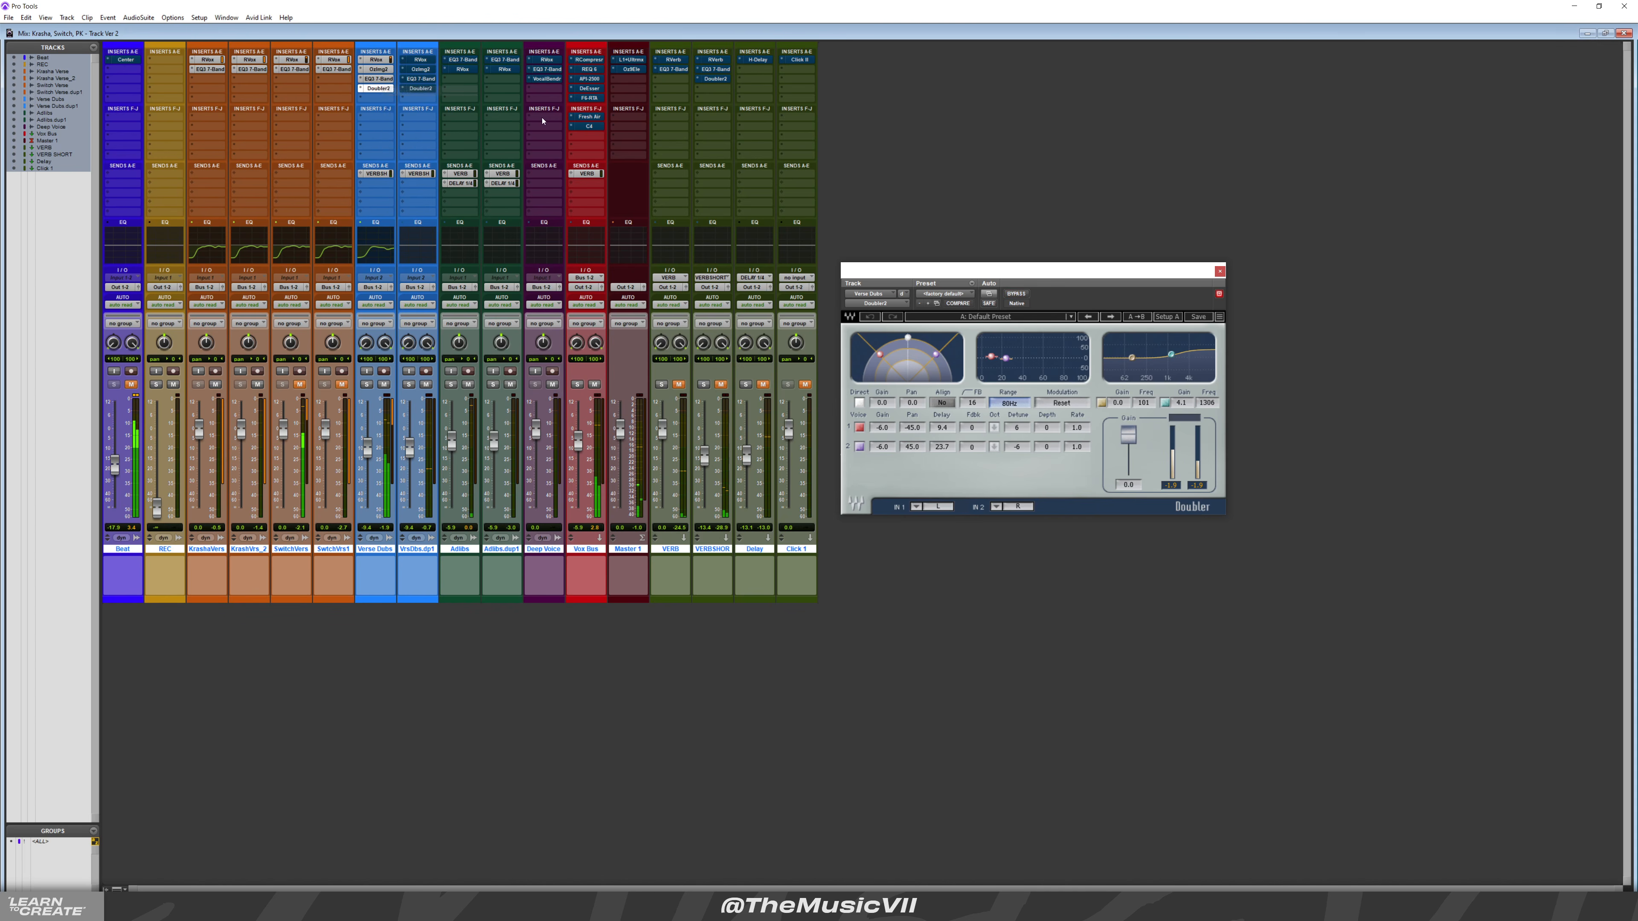
click(1219, 271)
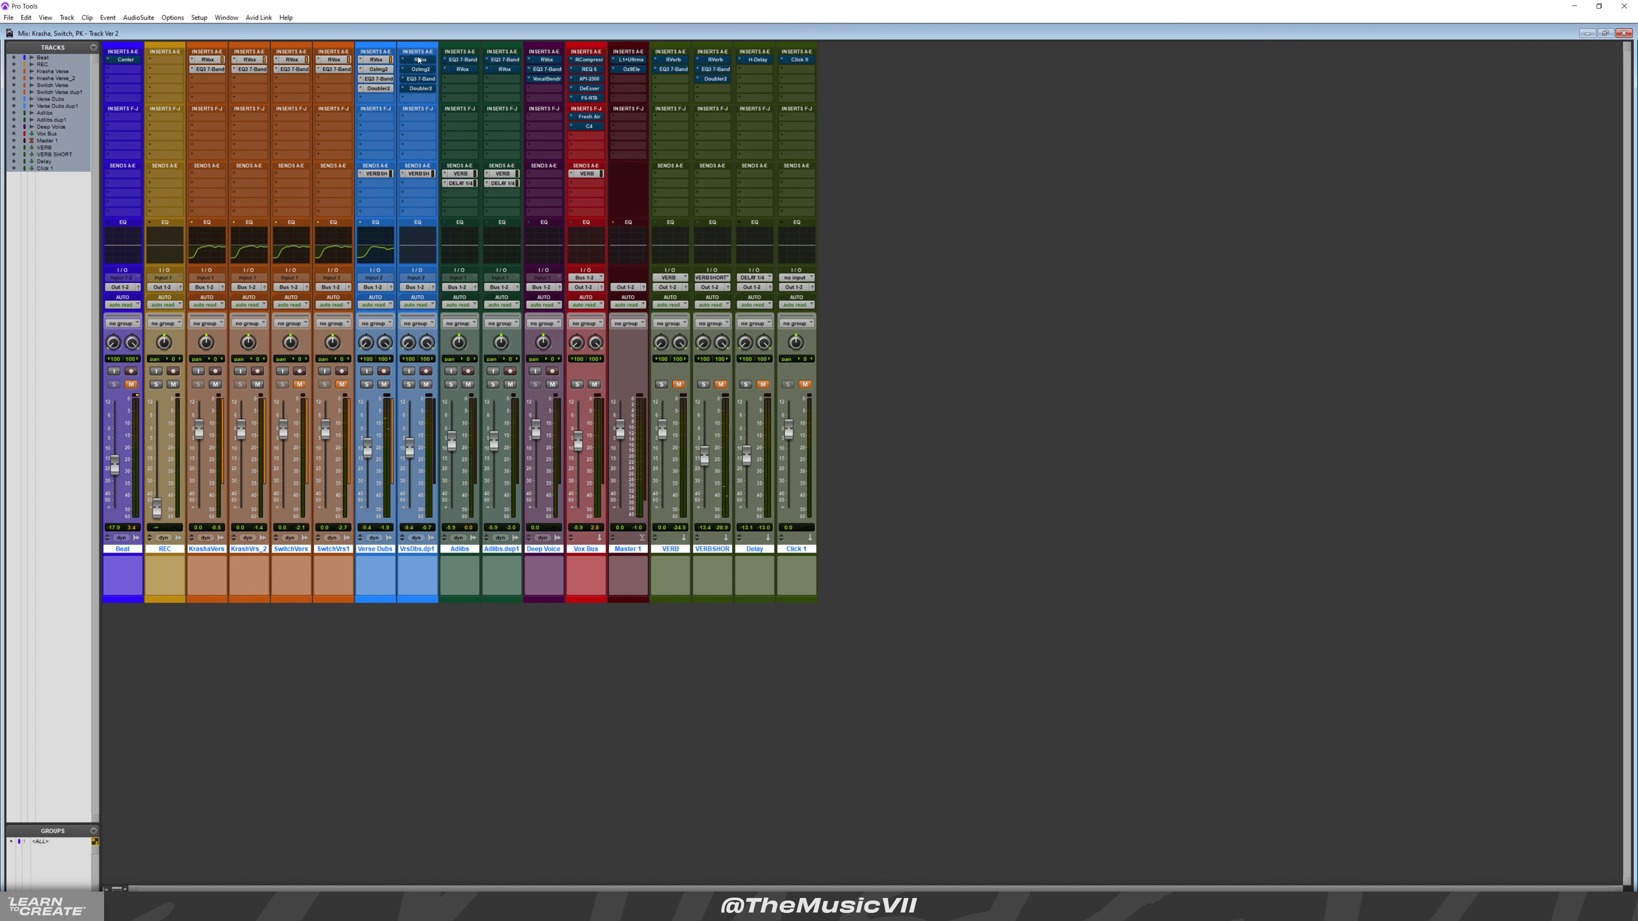
Re-enable the inserts on the duplicate Verse Dubs track and the 7-band EQ and RVox on the first Adlibs track
click(459, 60)
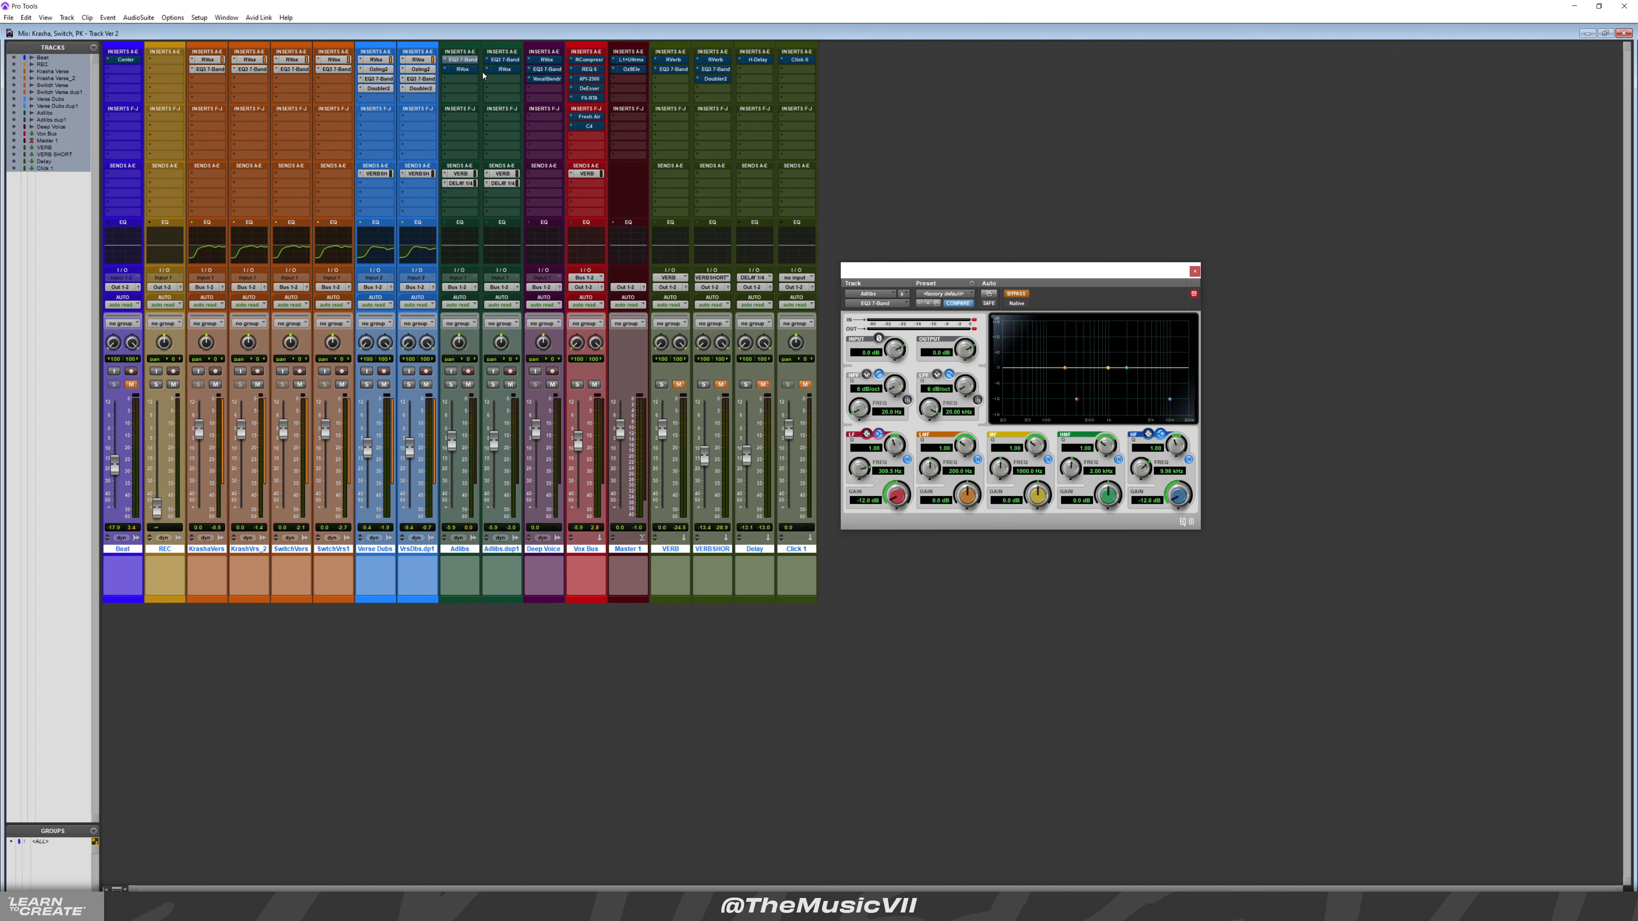
click(474, 62)
click(474, 62)
drag(895, 273, 1006, 271)
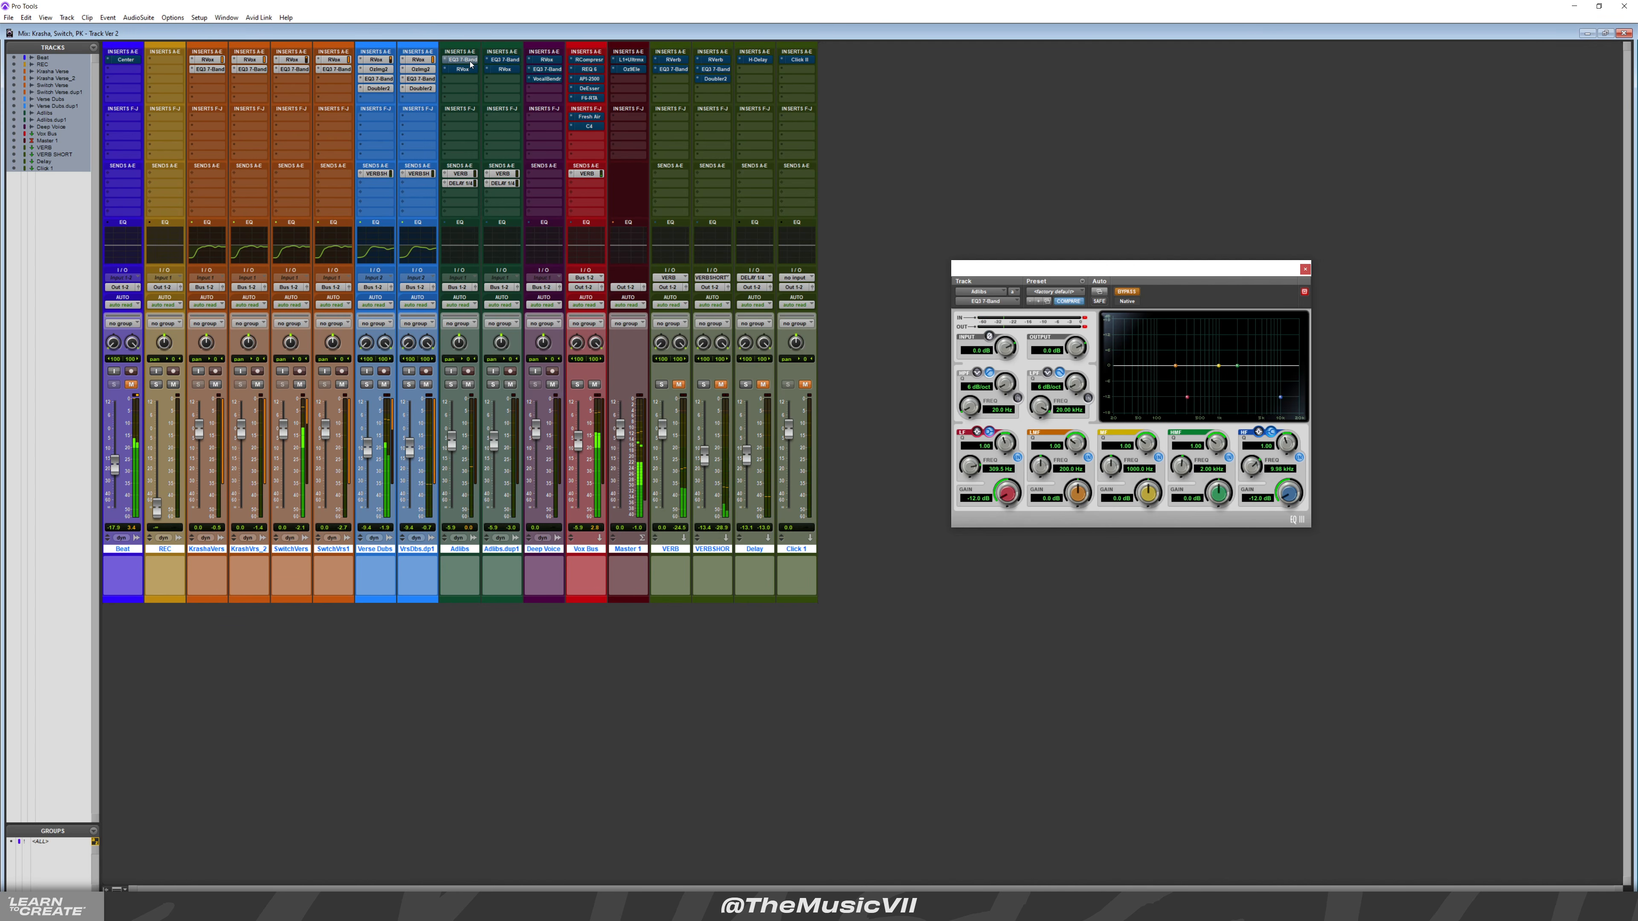
ctrl+click(472, 60)
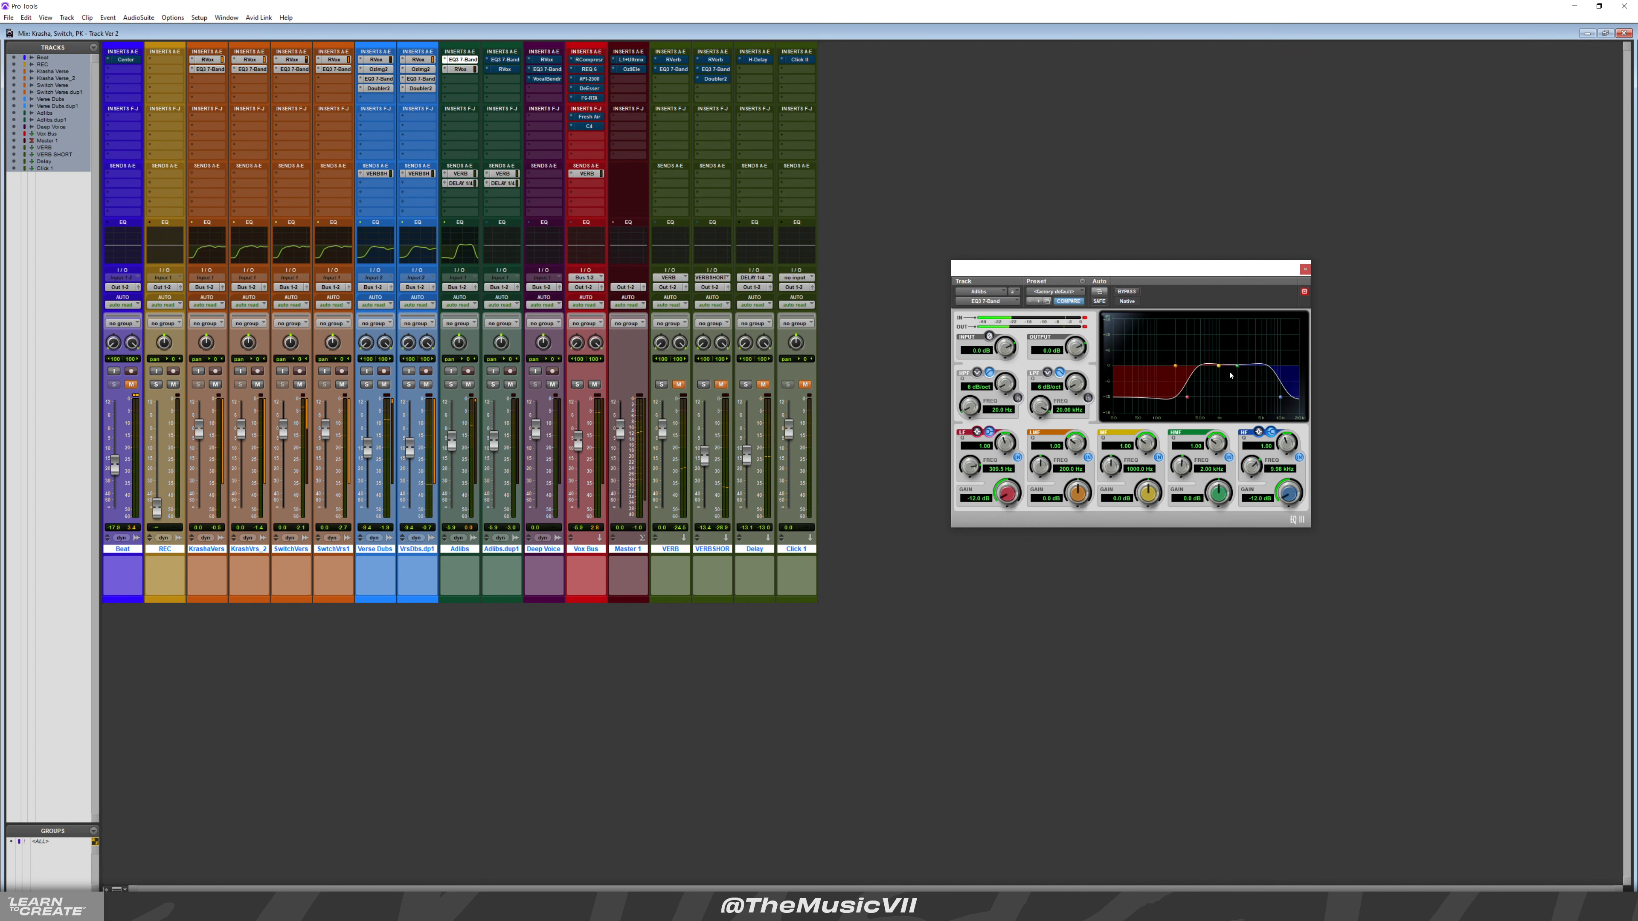
Examine the RVox and 7-band EQ on the first Adlibs track and re-enable both inserts on its duplicate
click(461, 70)
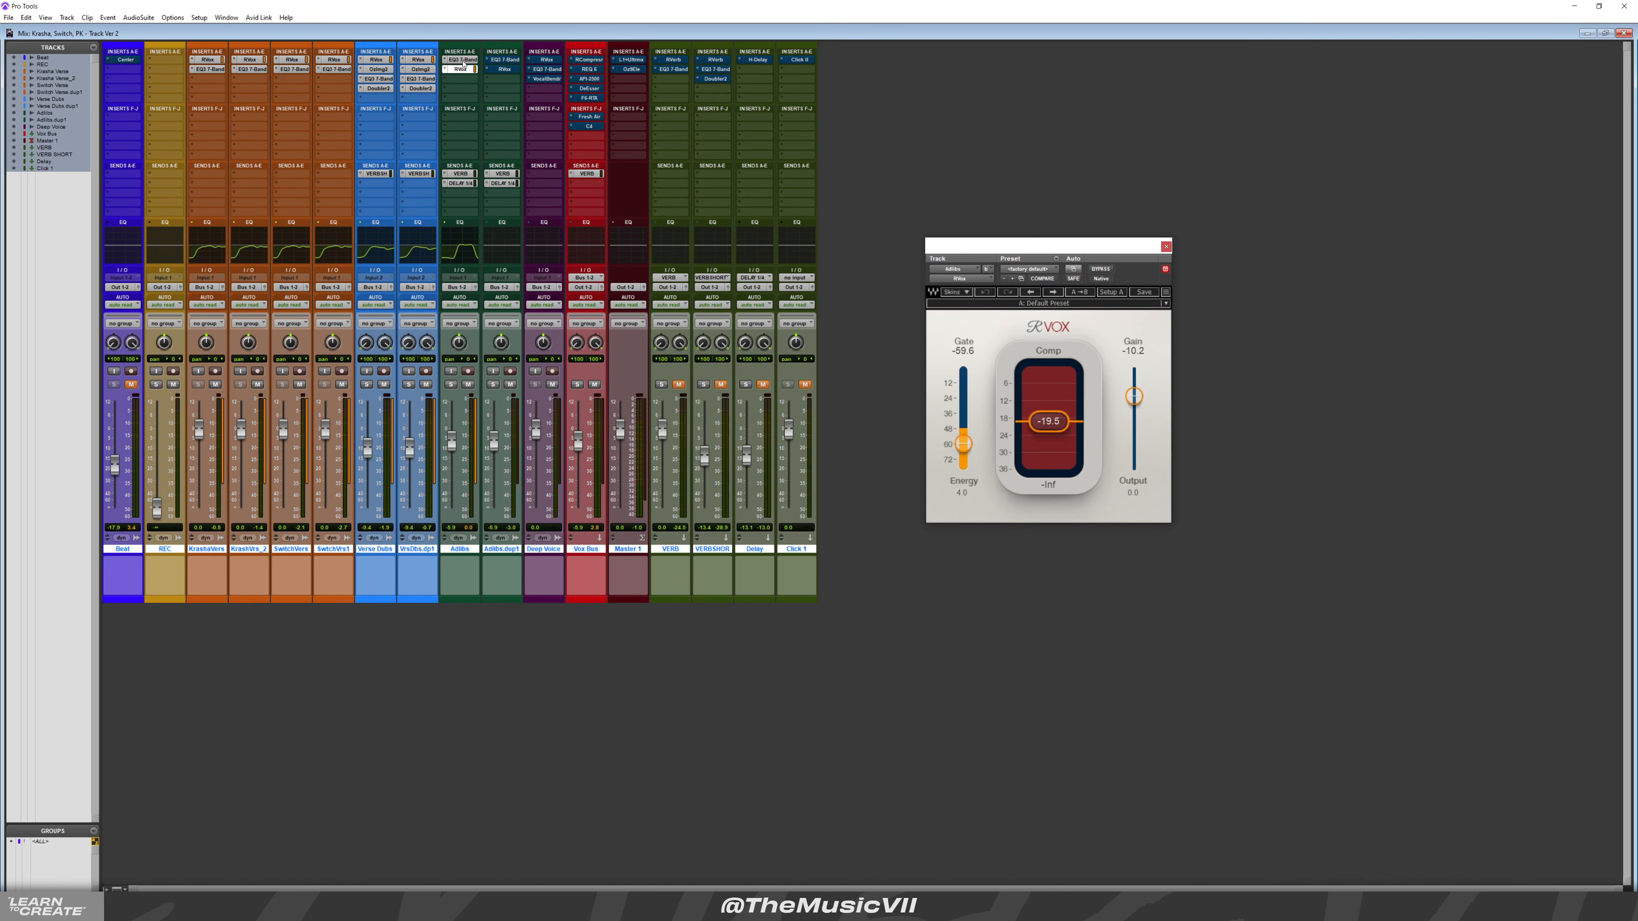
click(462, 61)
ctrl+click(508, 60)
ctrl+click(506, 67)
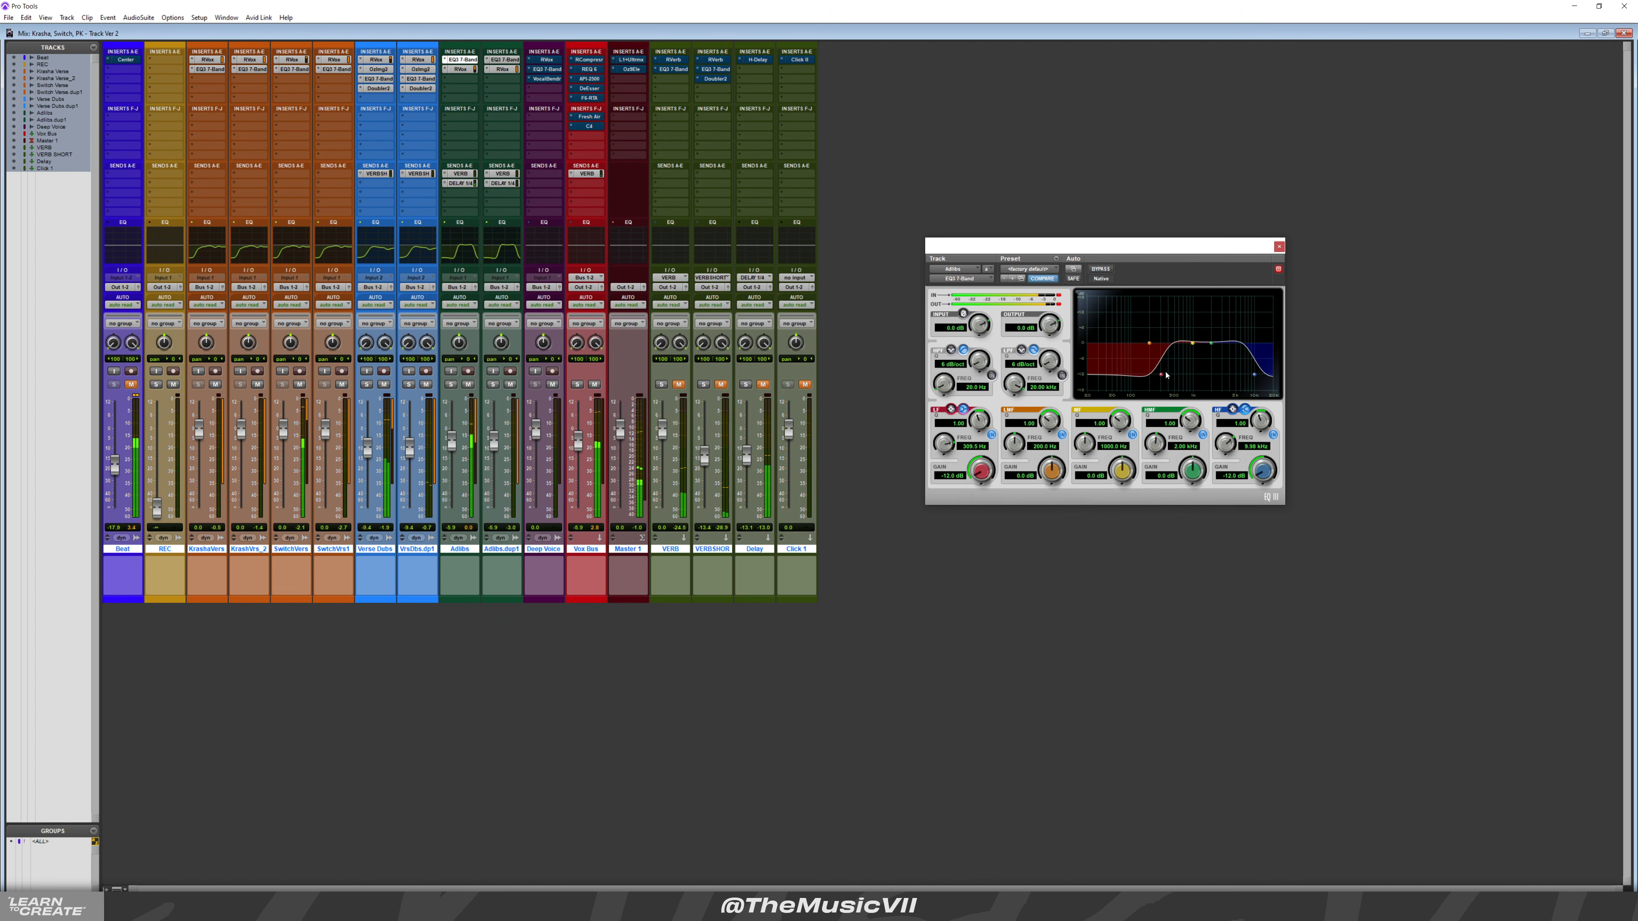
Solo both Adlibs tracks with the Vox Bus, listen while checking the meters and clips, and stop playback
click(451, 385)
click(494, 385)
click(578, 385)
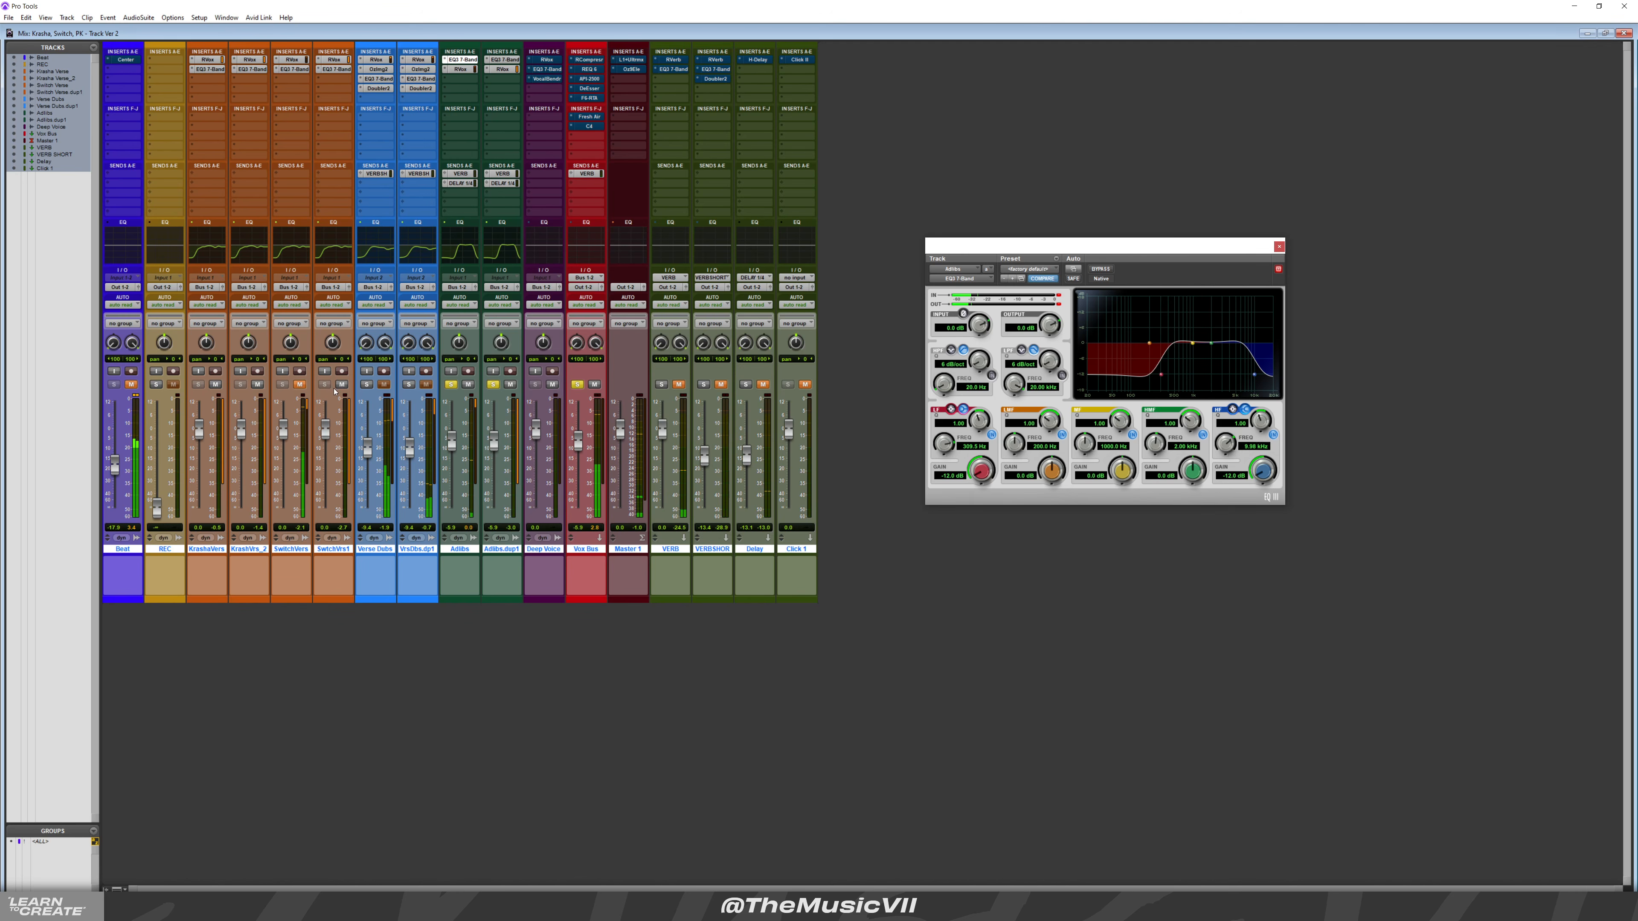
click(217, 384)
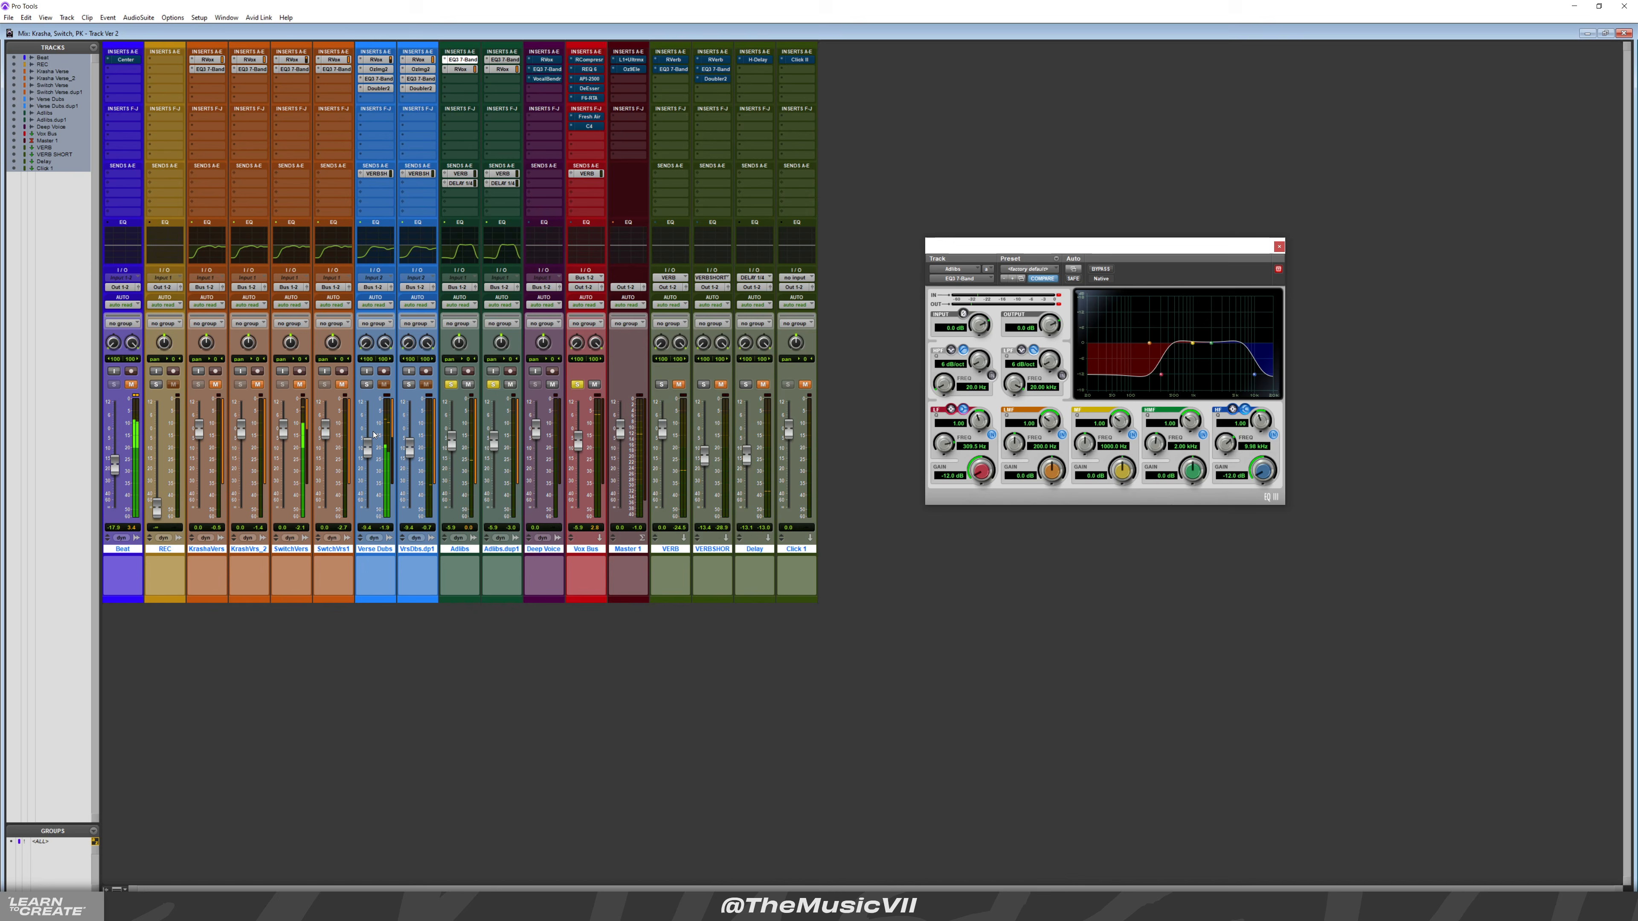
key(ctrl+equal)
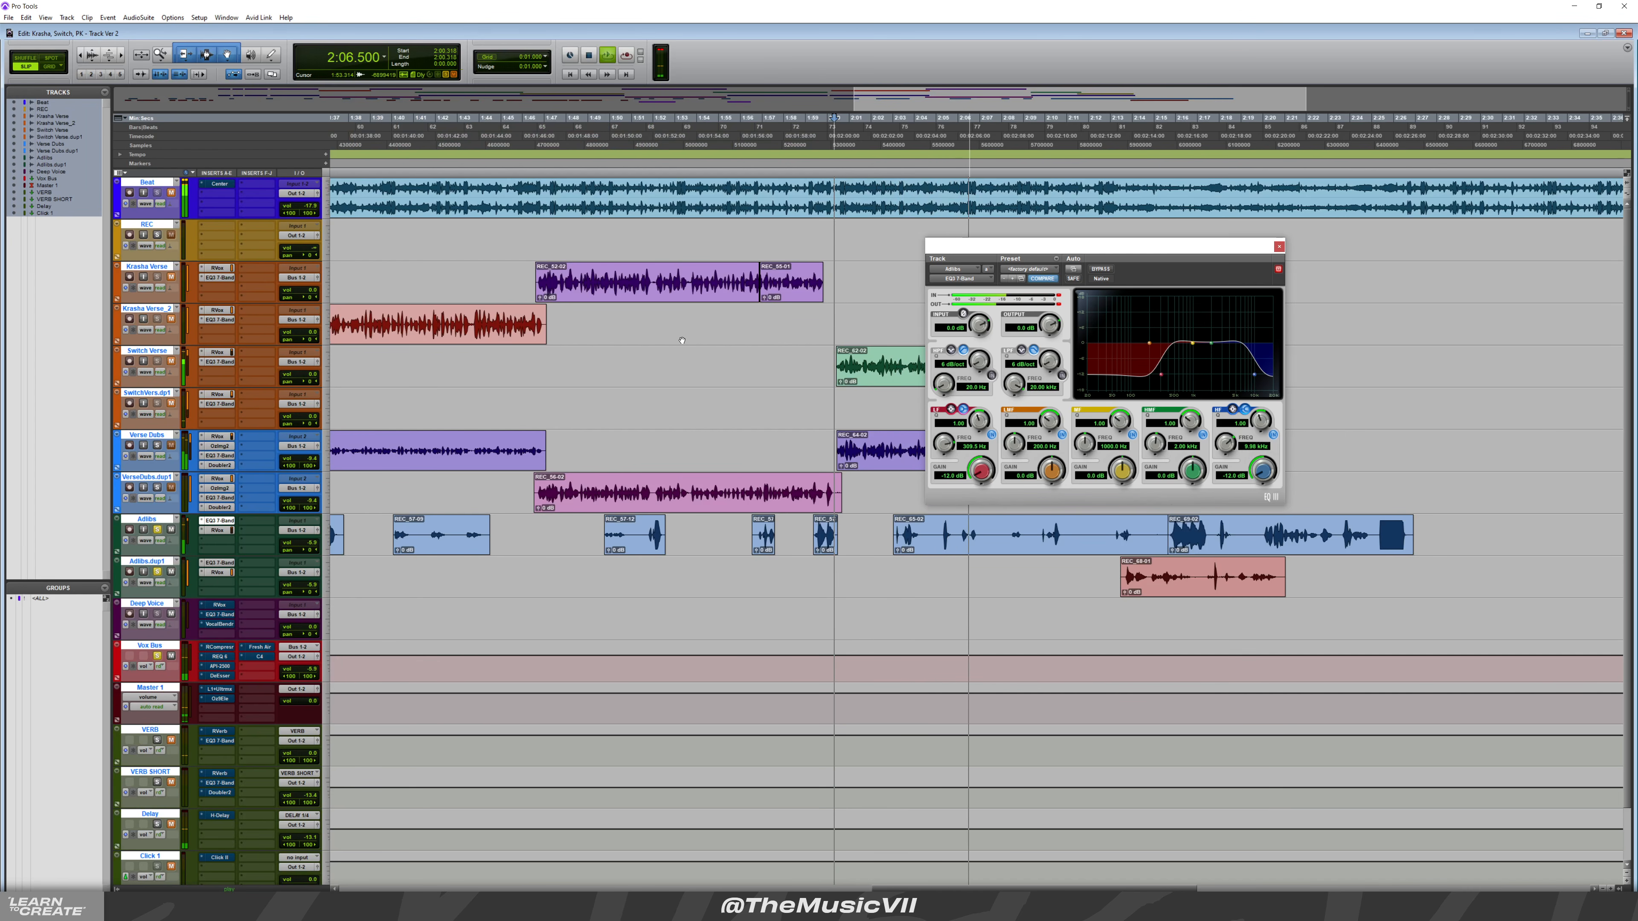
key(ctrl+equal)
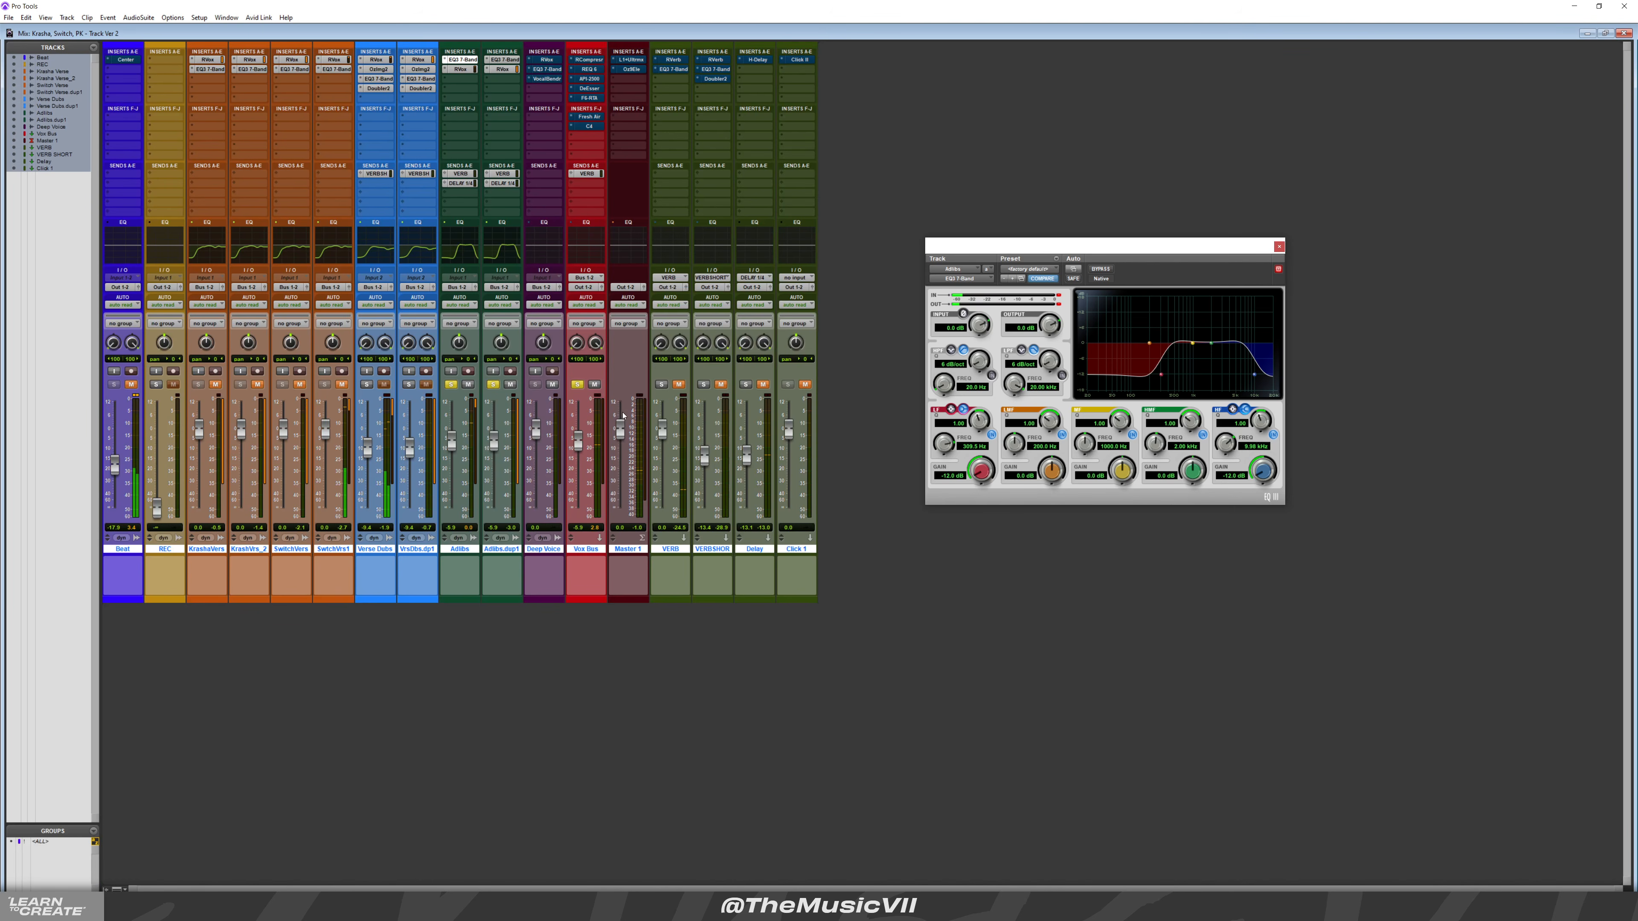
key(ctrl+equal)
key(space)
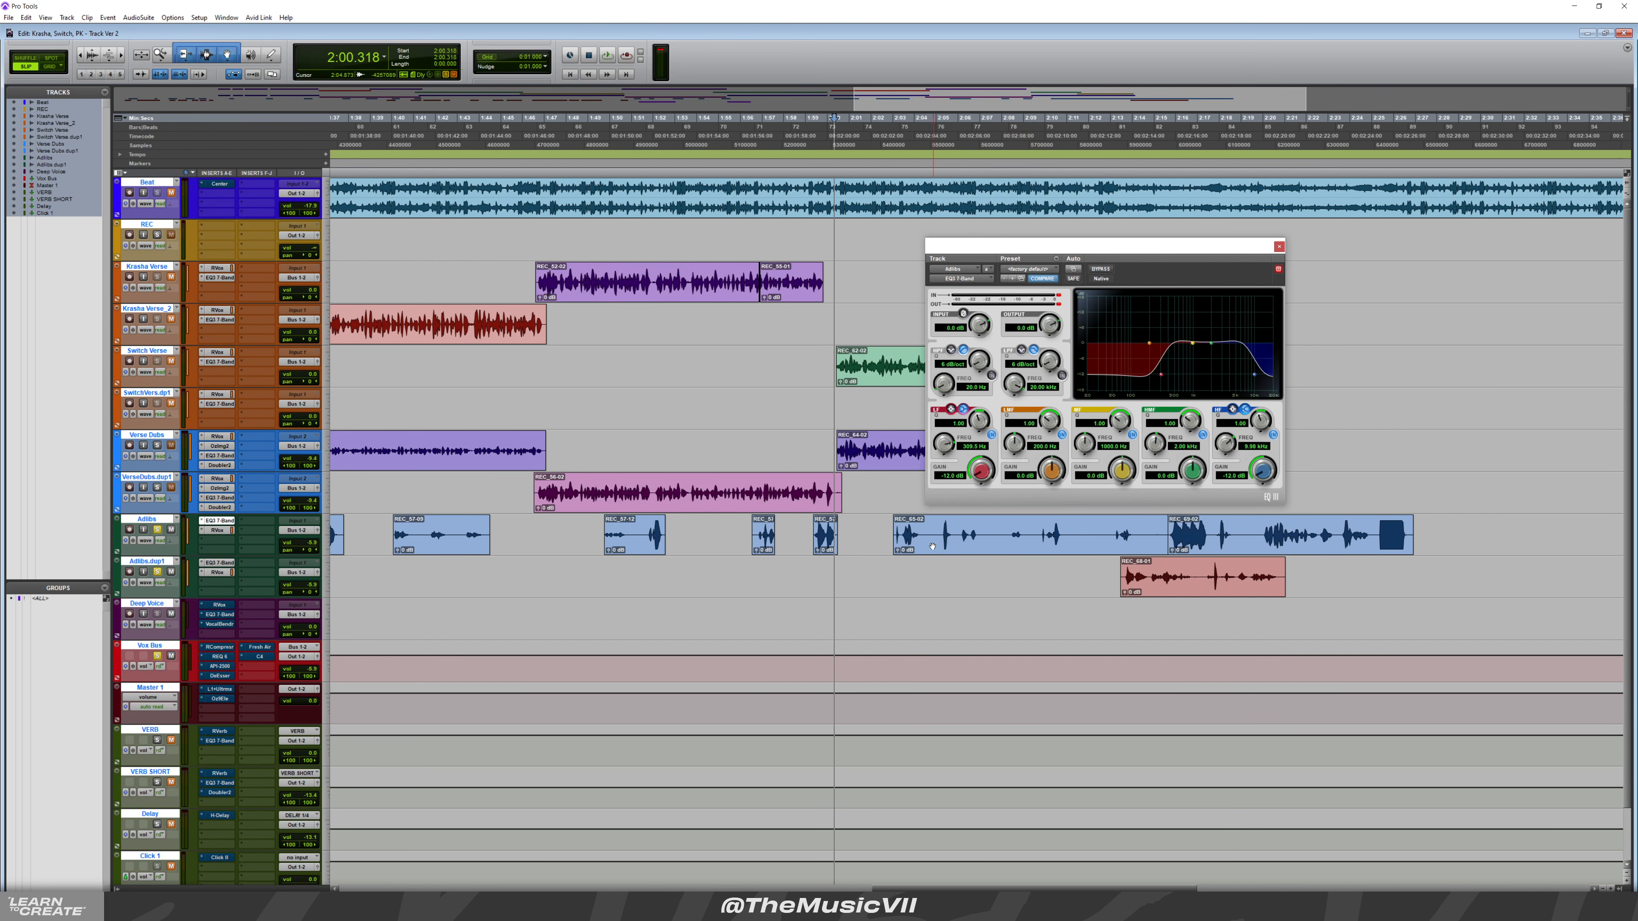
Return to the mixer, clear all solos, and close the Adlibs EQ window
key(ctrl+equal)
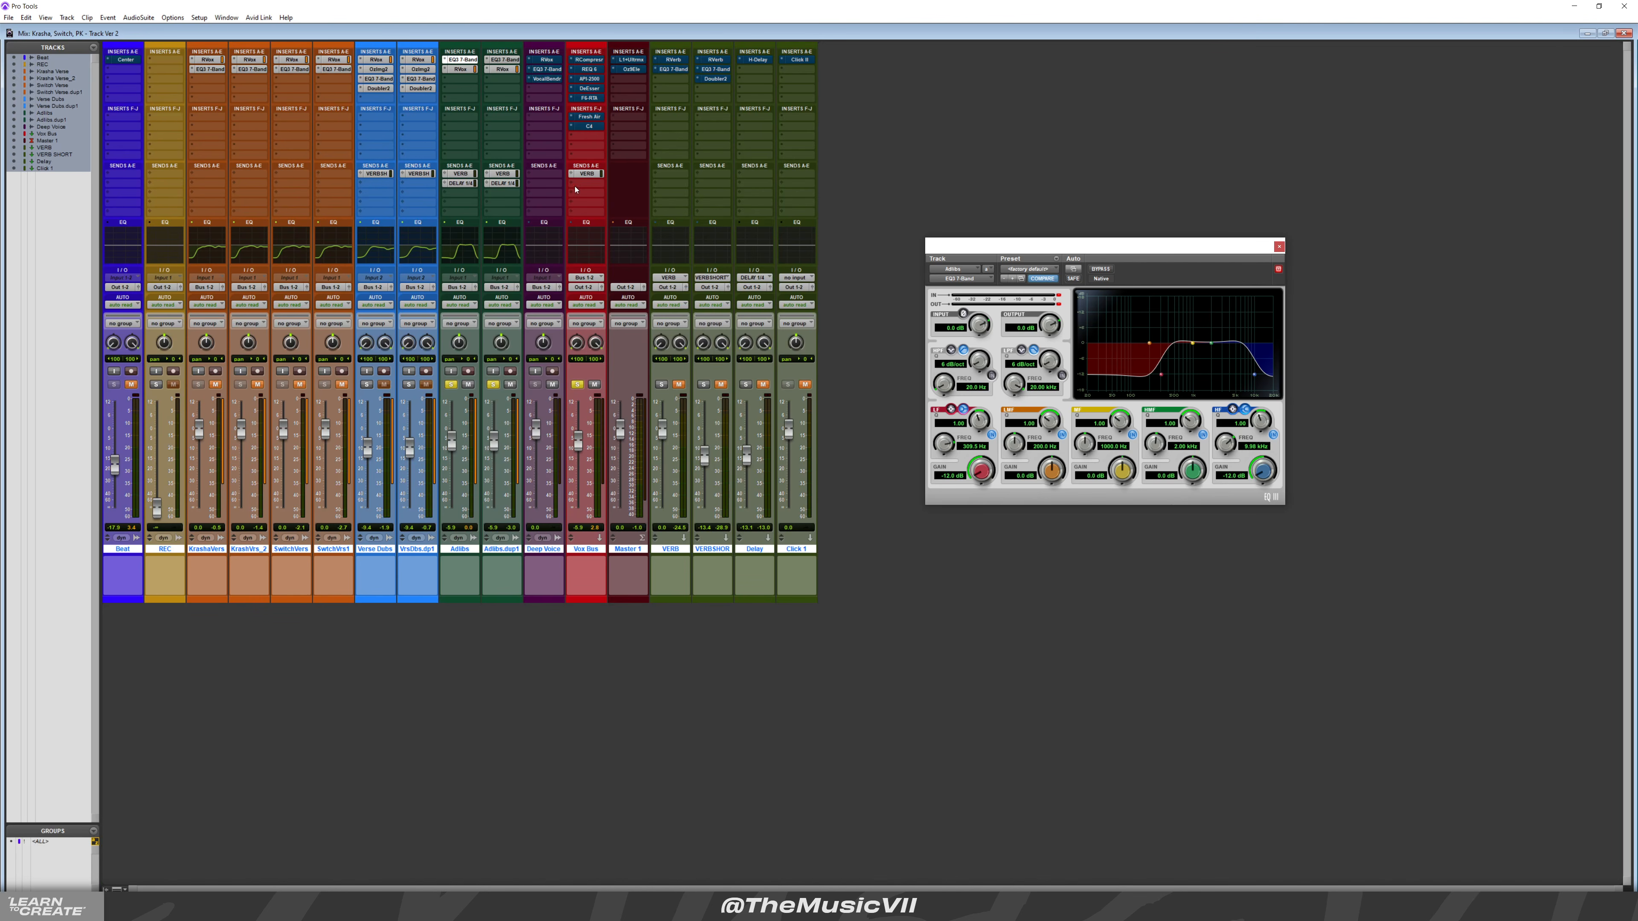
alt+click(451, 387)
click(1279, 247)
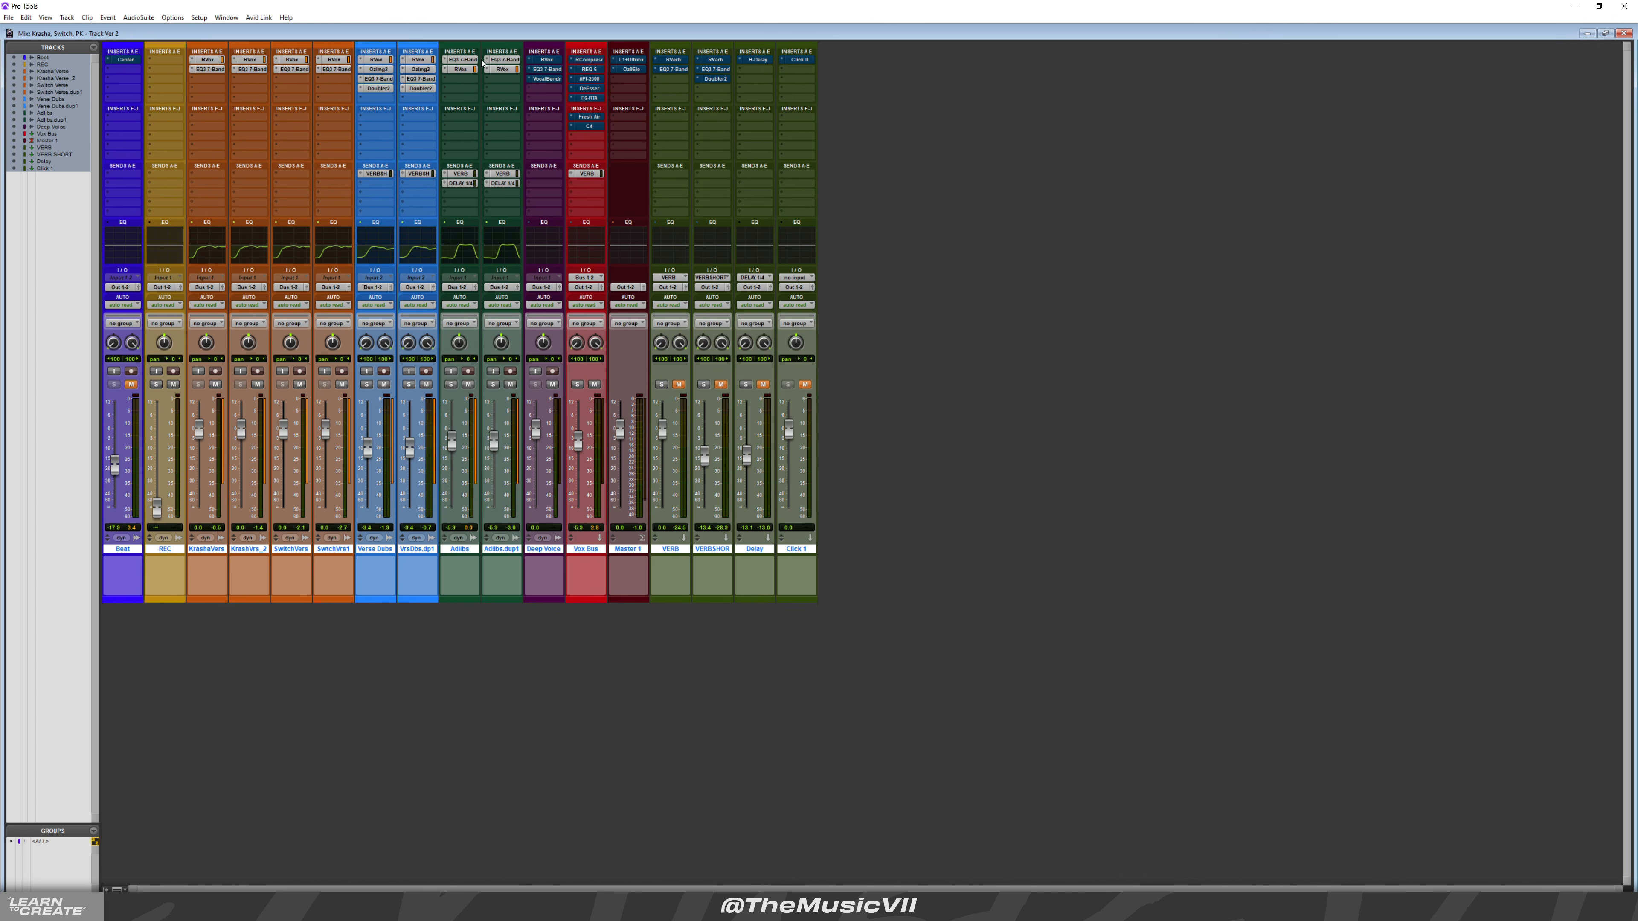
Re-enable all three inserts on the Deep Voice track and examine its 7-band EQ and Vocal Bender settings
ctrl+shift+click(548, 63)
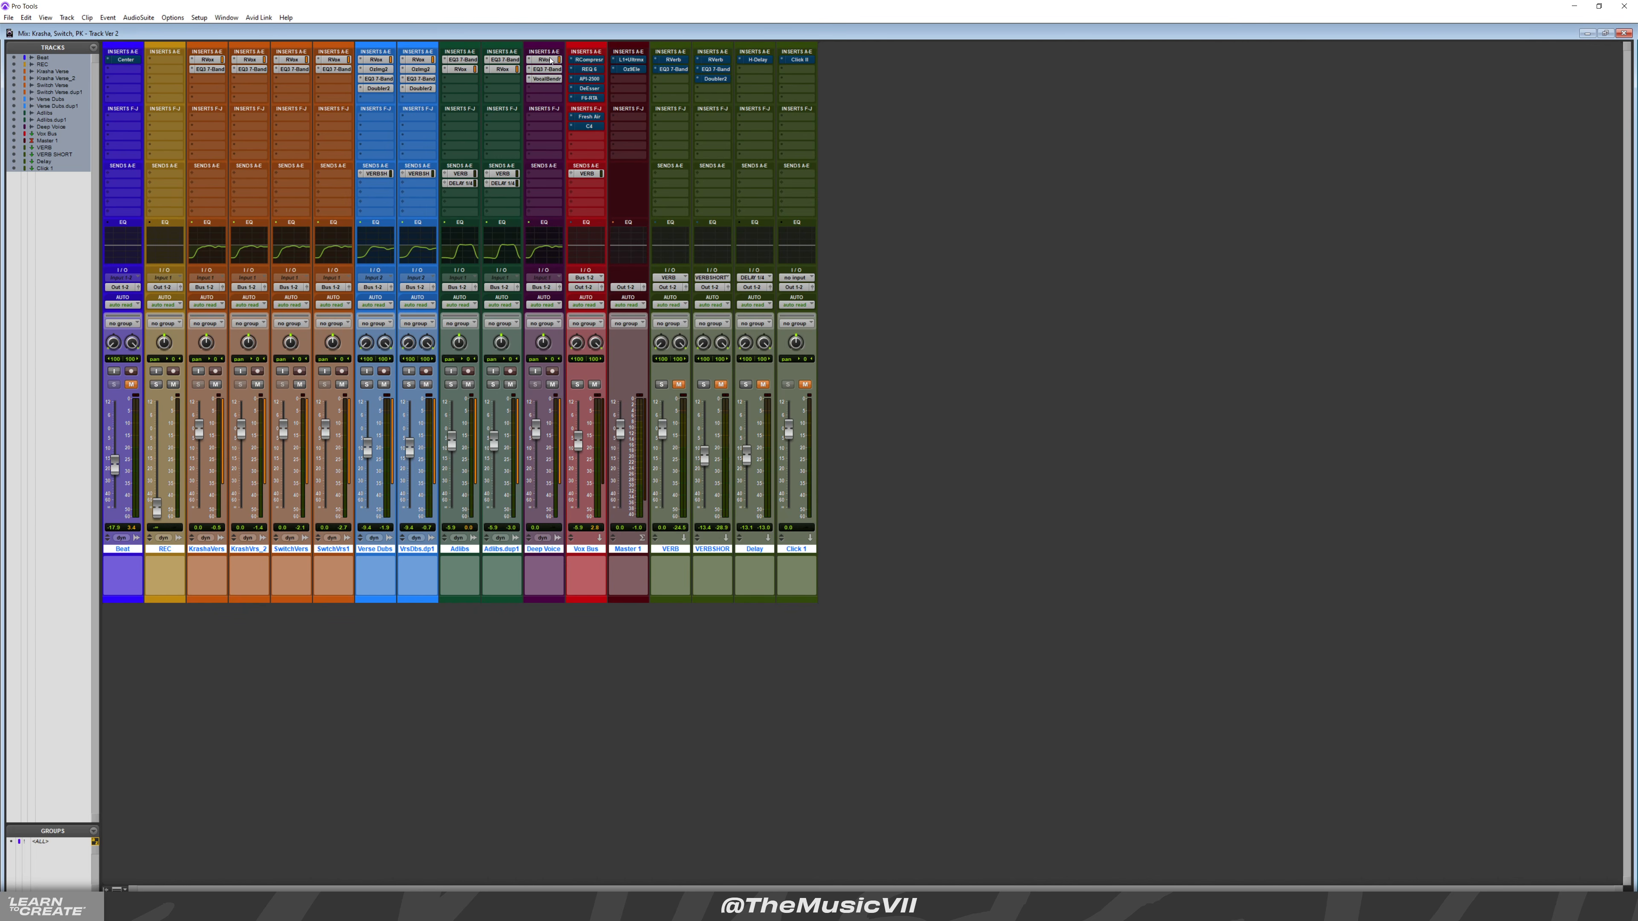
click(544, 59)
click(549, 70)
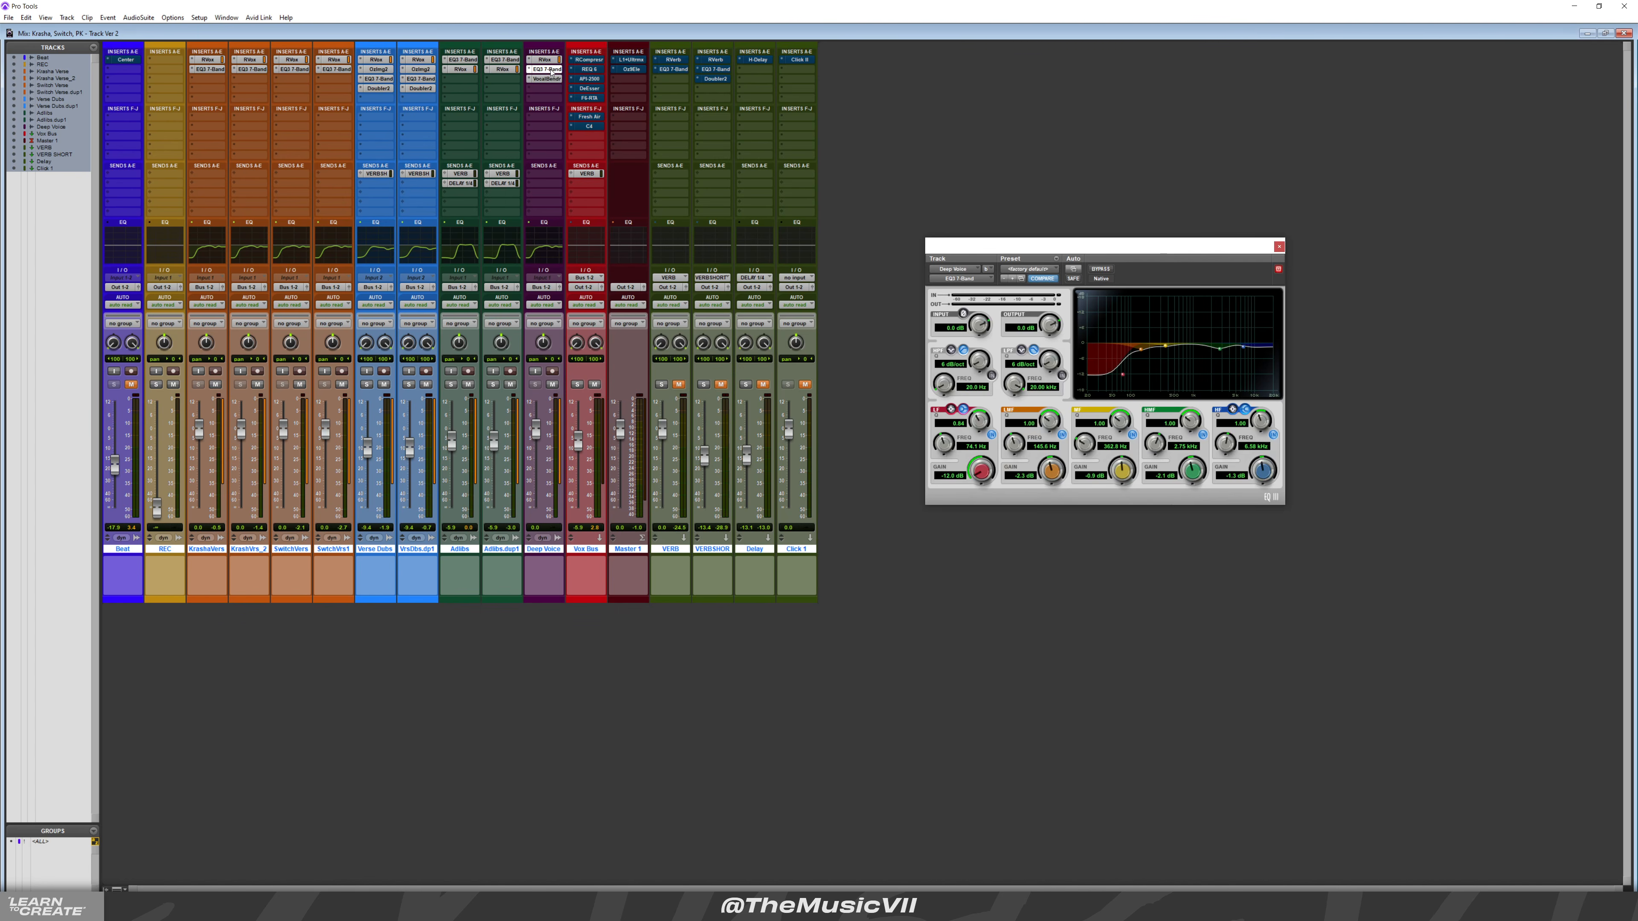
click(545, 79)
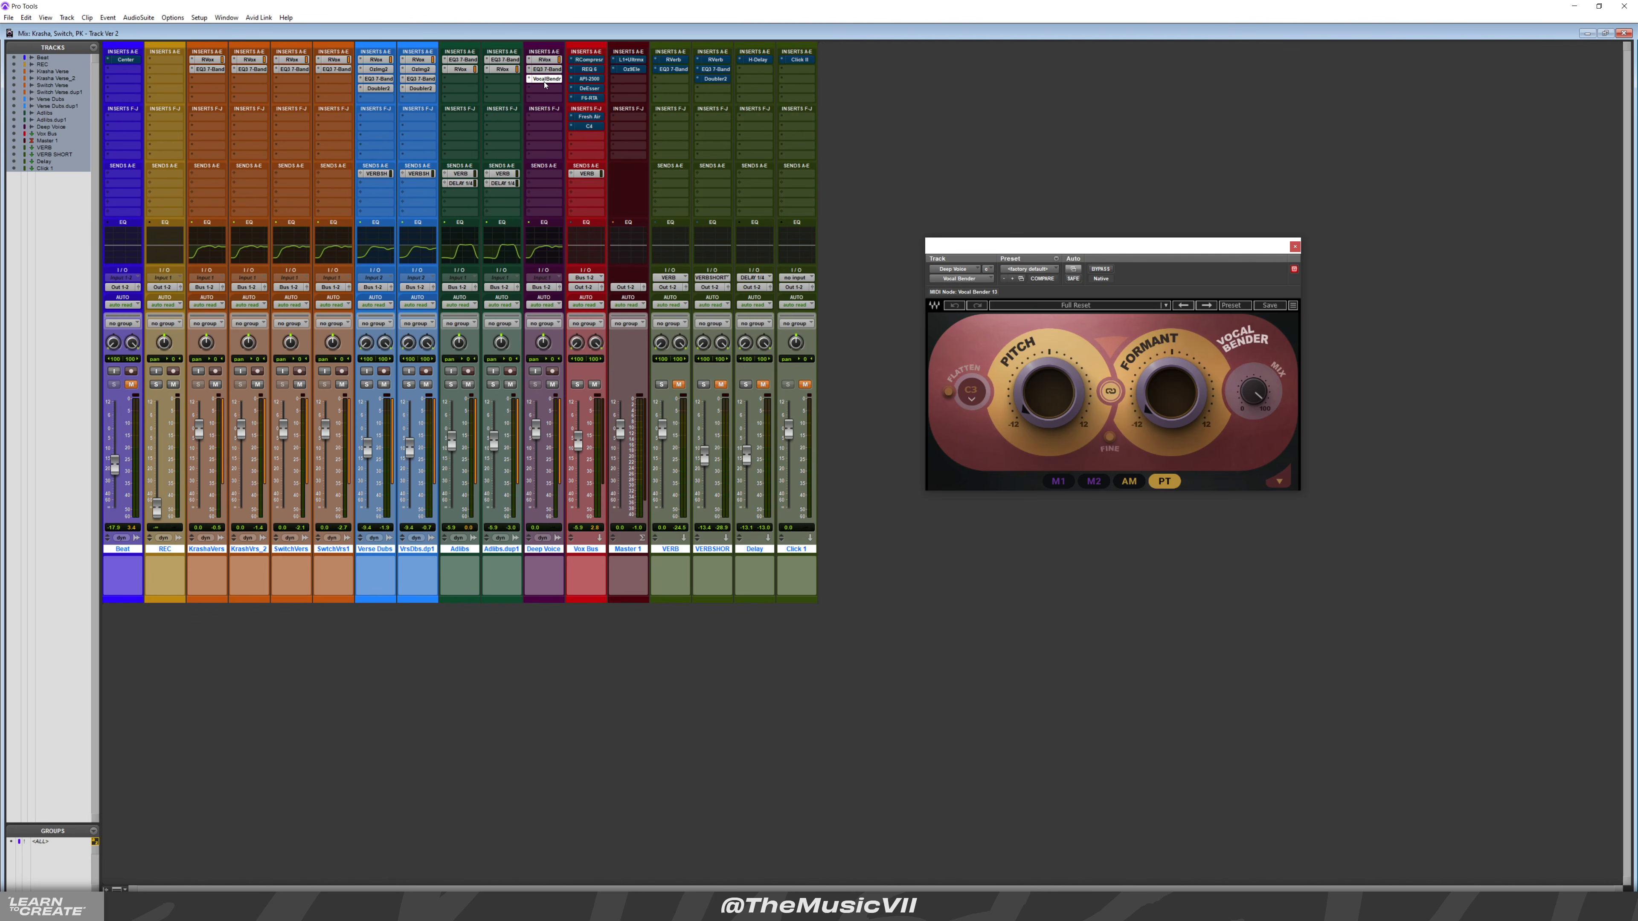
click(544, 81)
key(ctrl+equal)
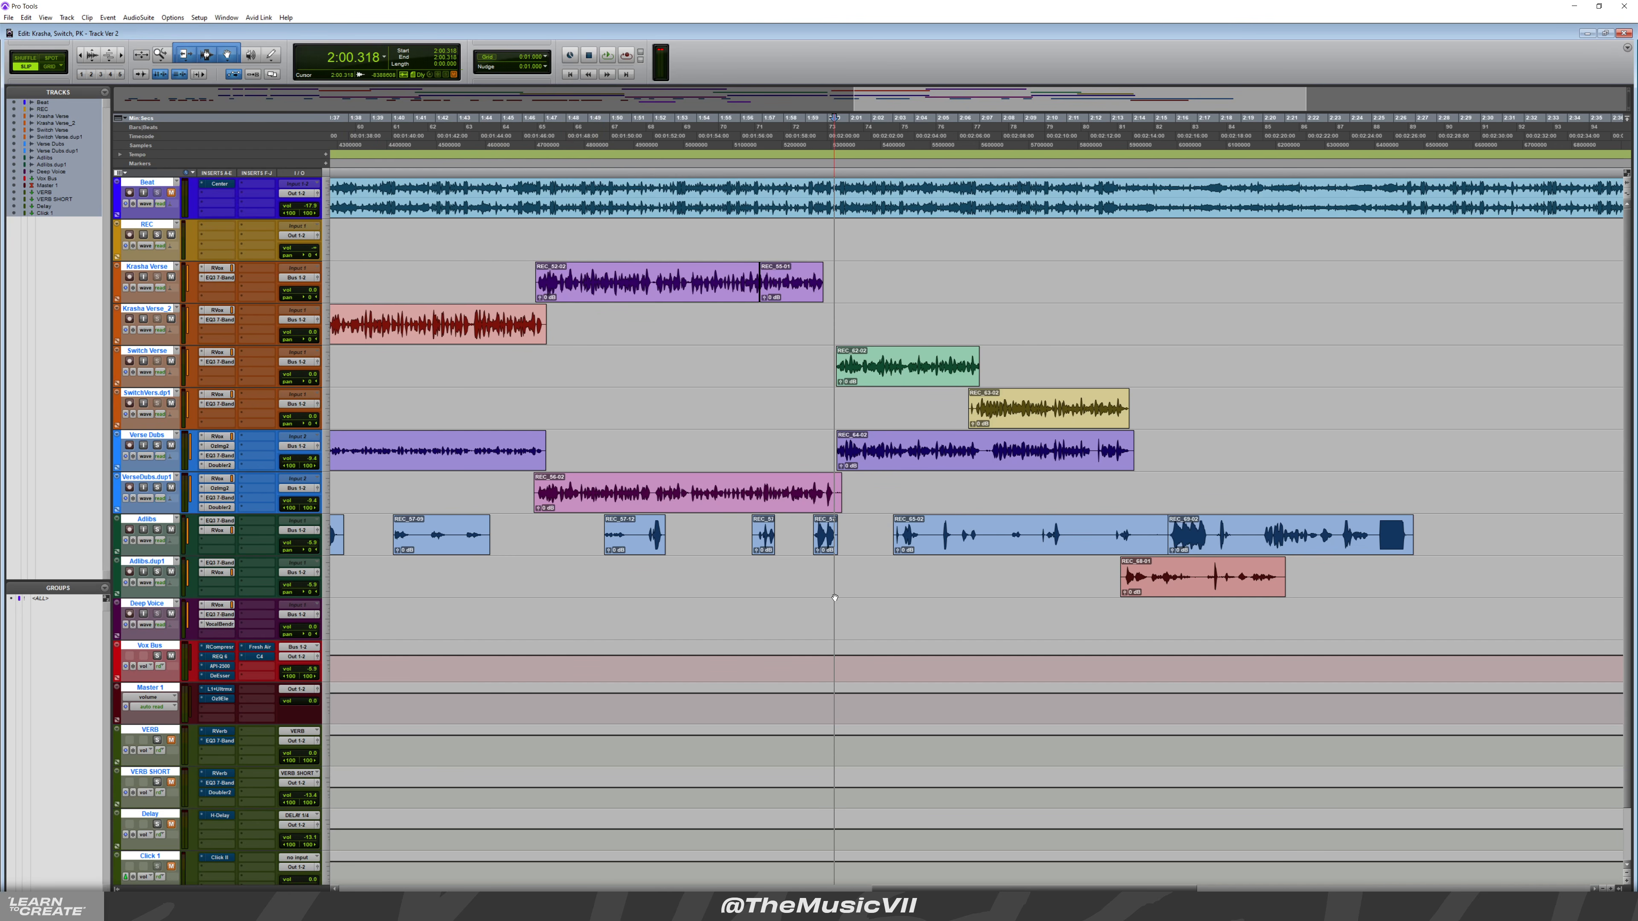
key(ctrl+equal)
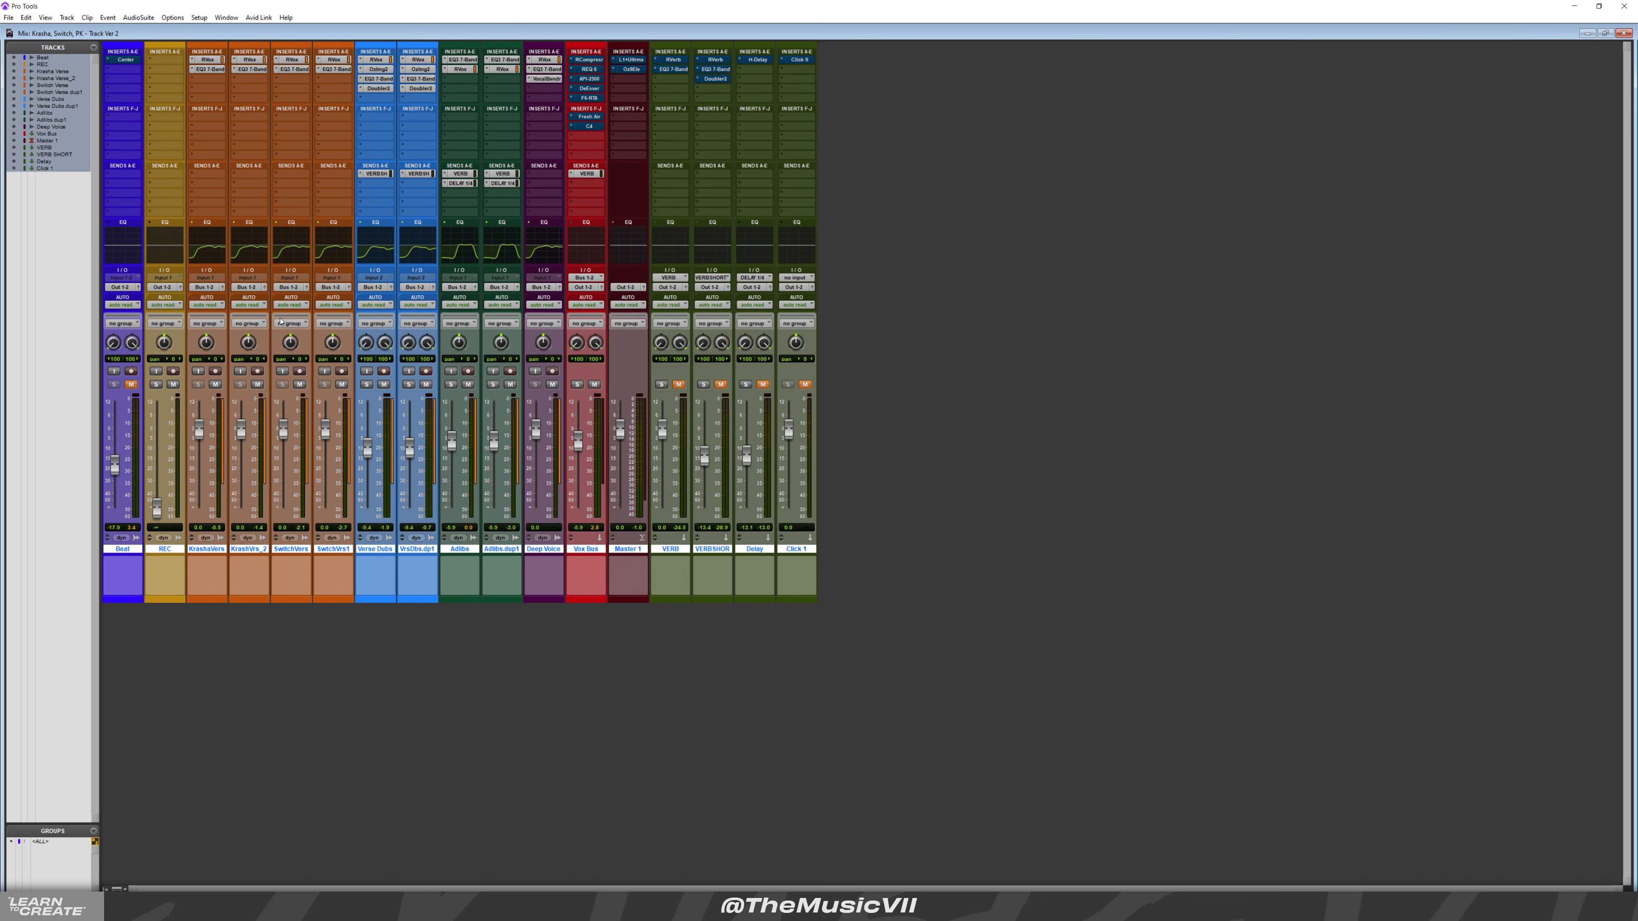
Re-enable all inserts on the Vox Bus, open its RCompressor, and start playback
click(544, 81)
click(544, 81)
click(595, 61)
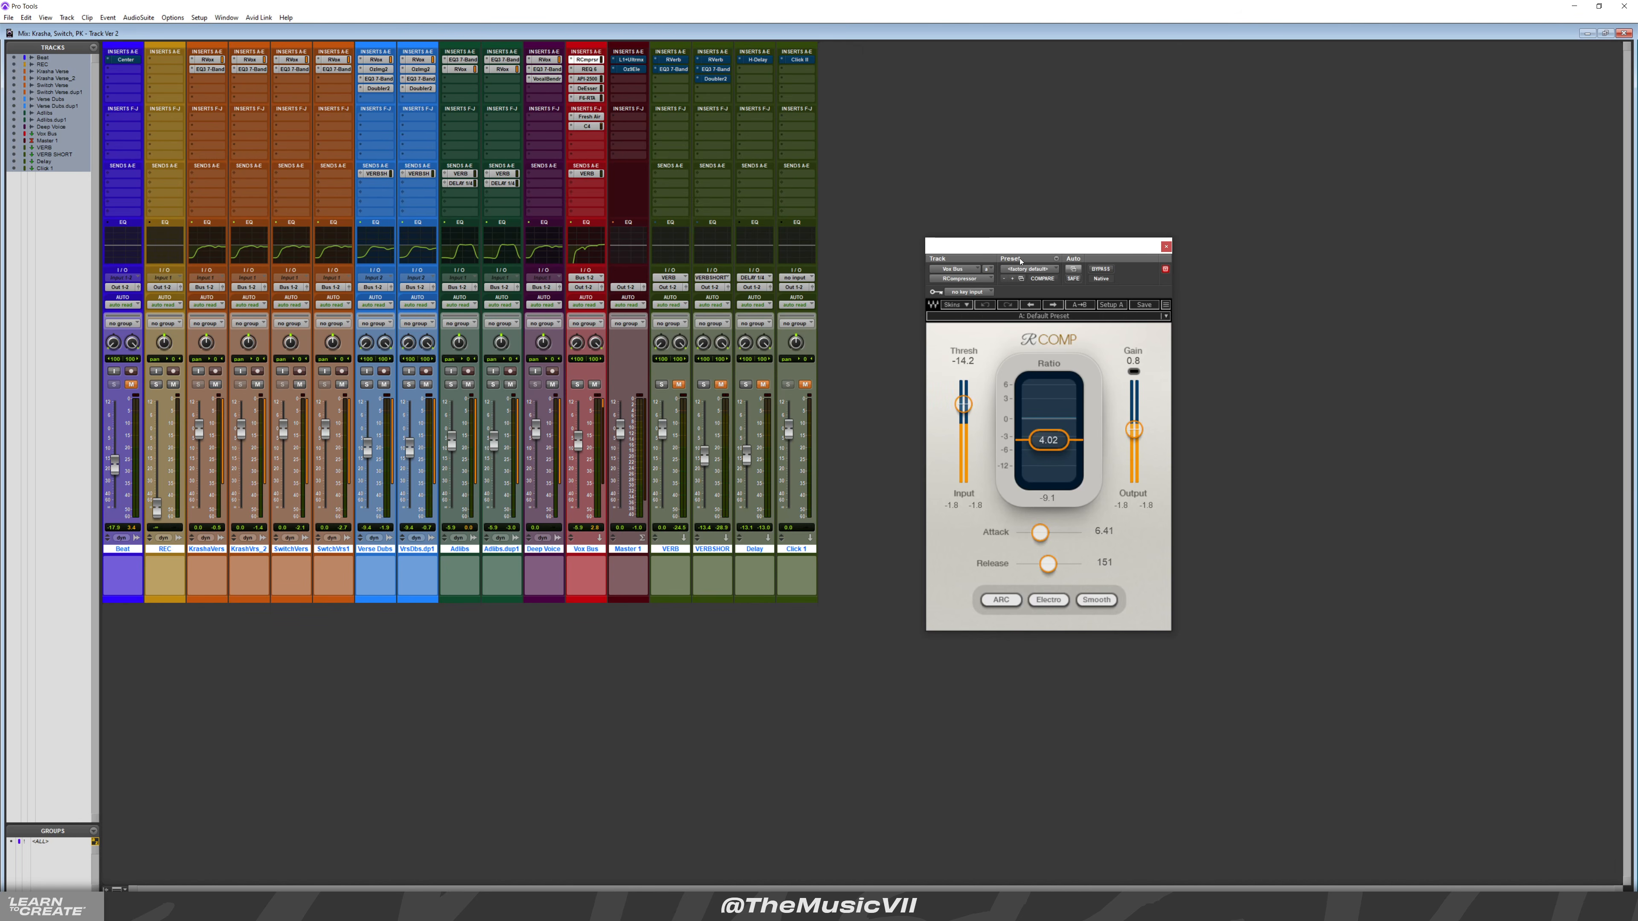
key(space)
Examine the remaining Vox Bus plug-ins in order during playback: REQ 6, API-2500, DeEsser, F6-RTA, Fresh Air and C4
click(592, 70)
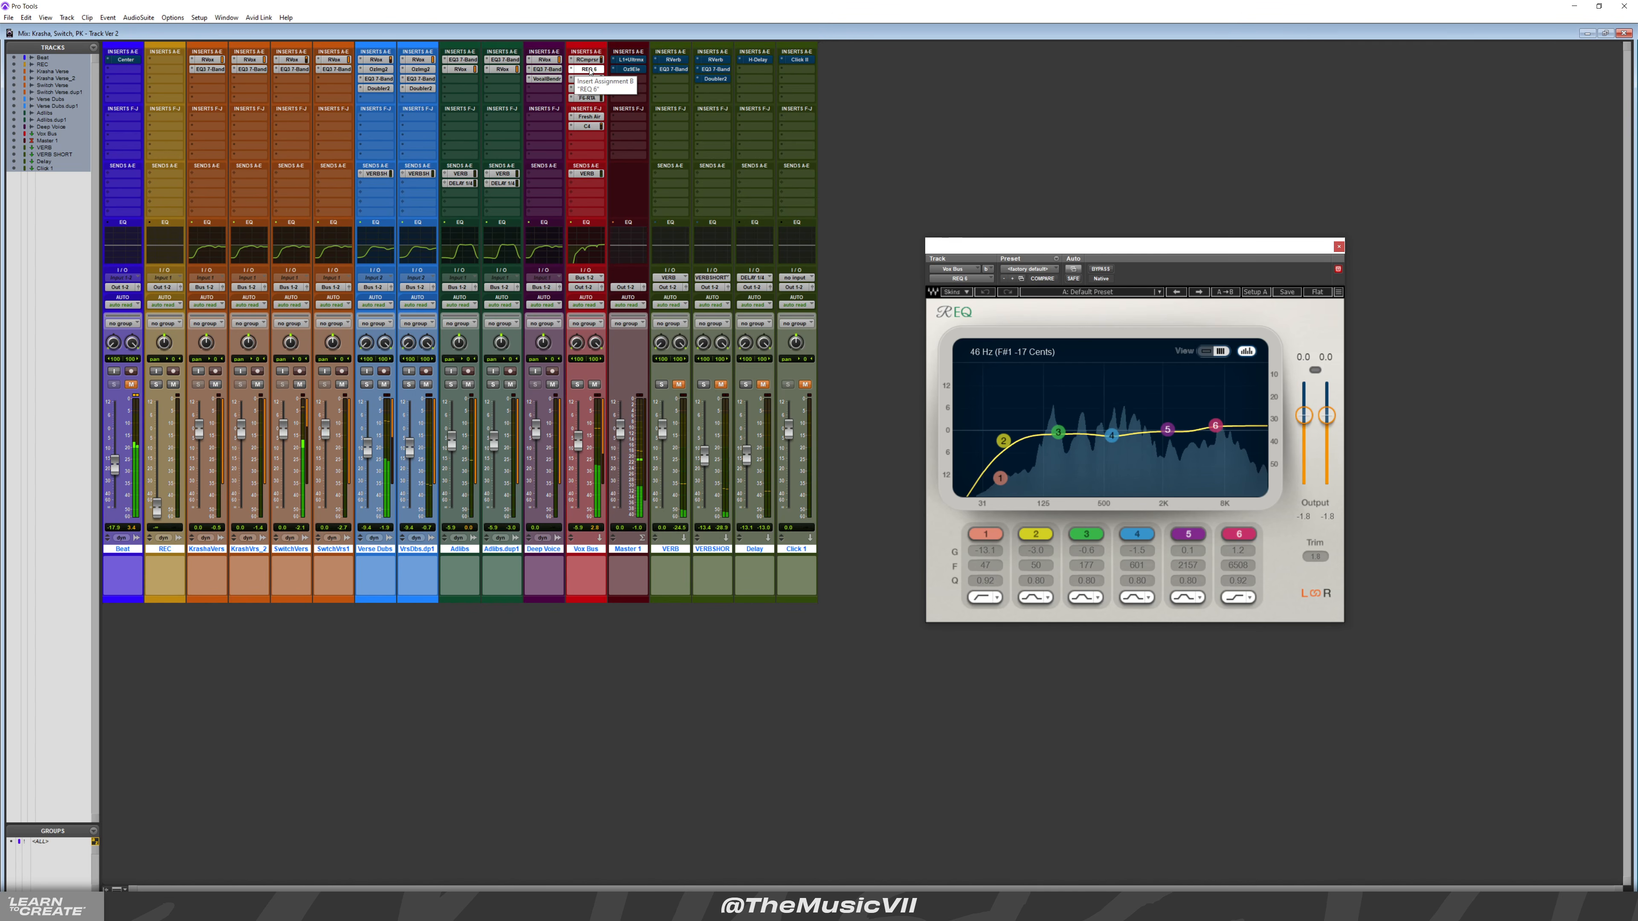
click(588, 79)
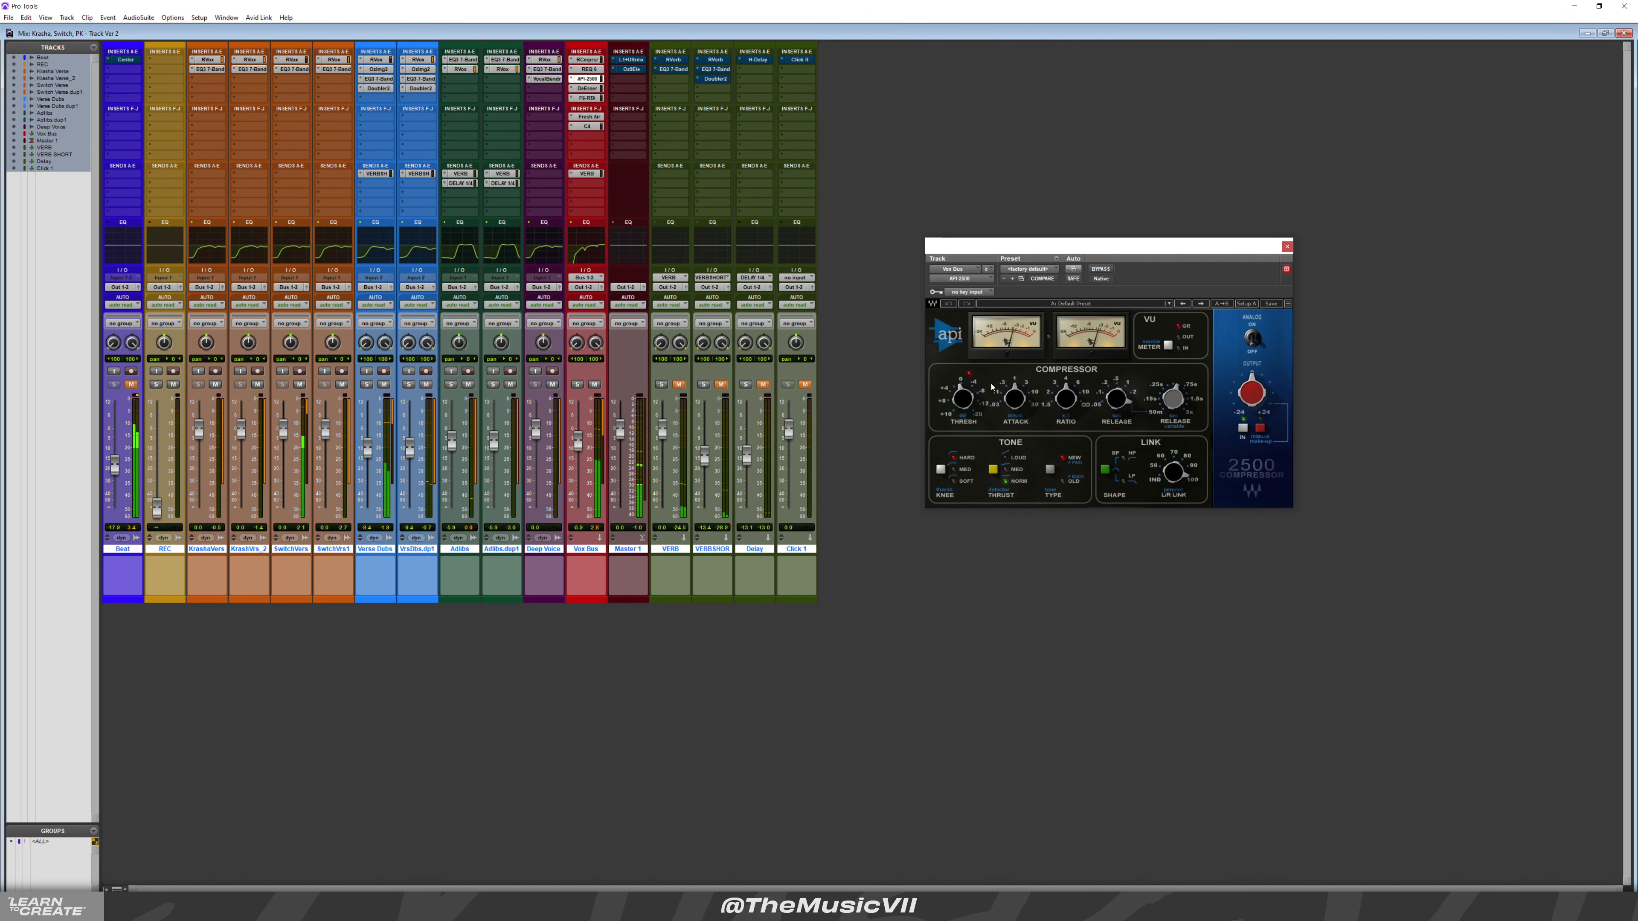
click(591, 90)
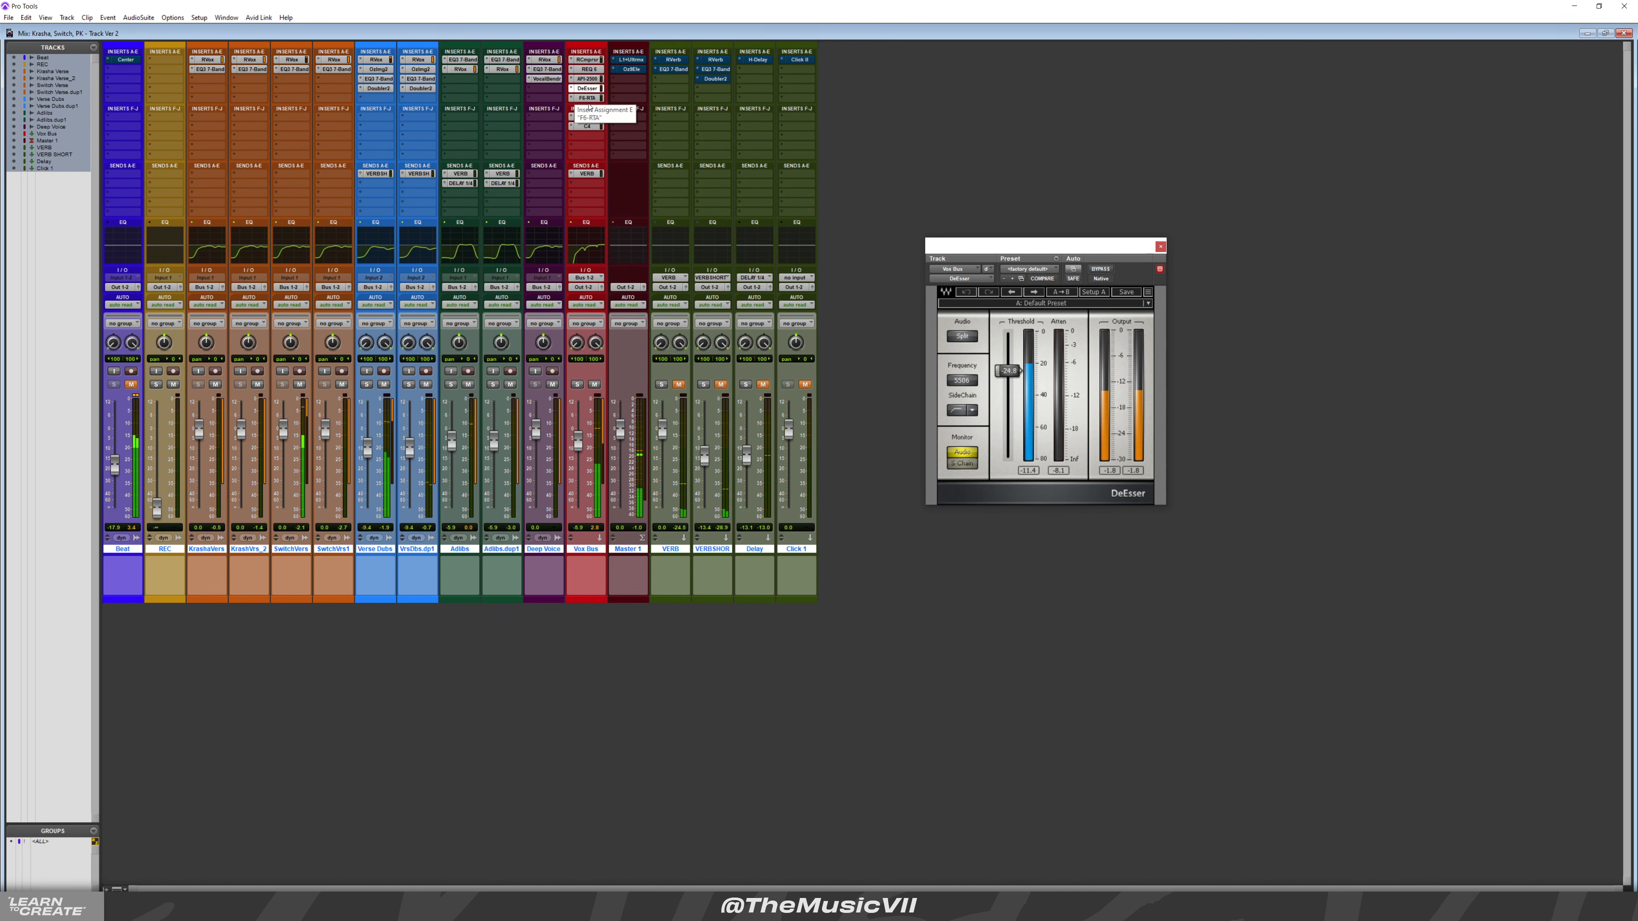
click(587, 98)
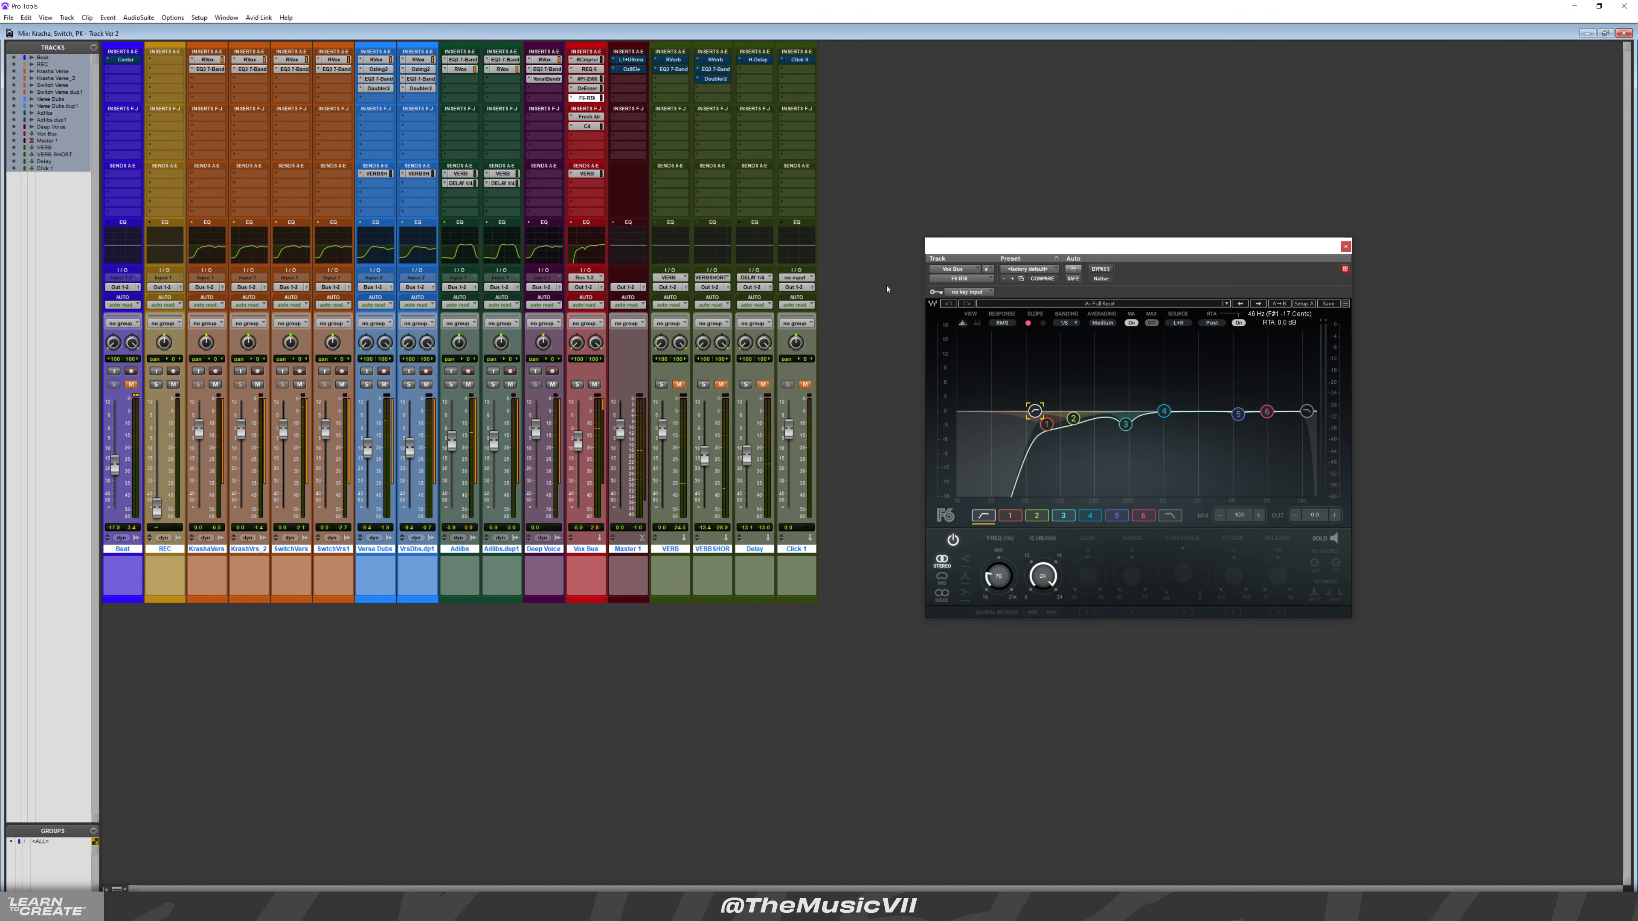
click(587, 117)
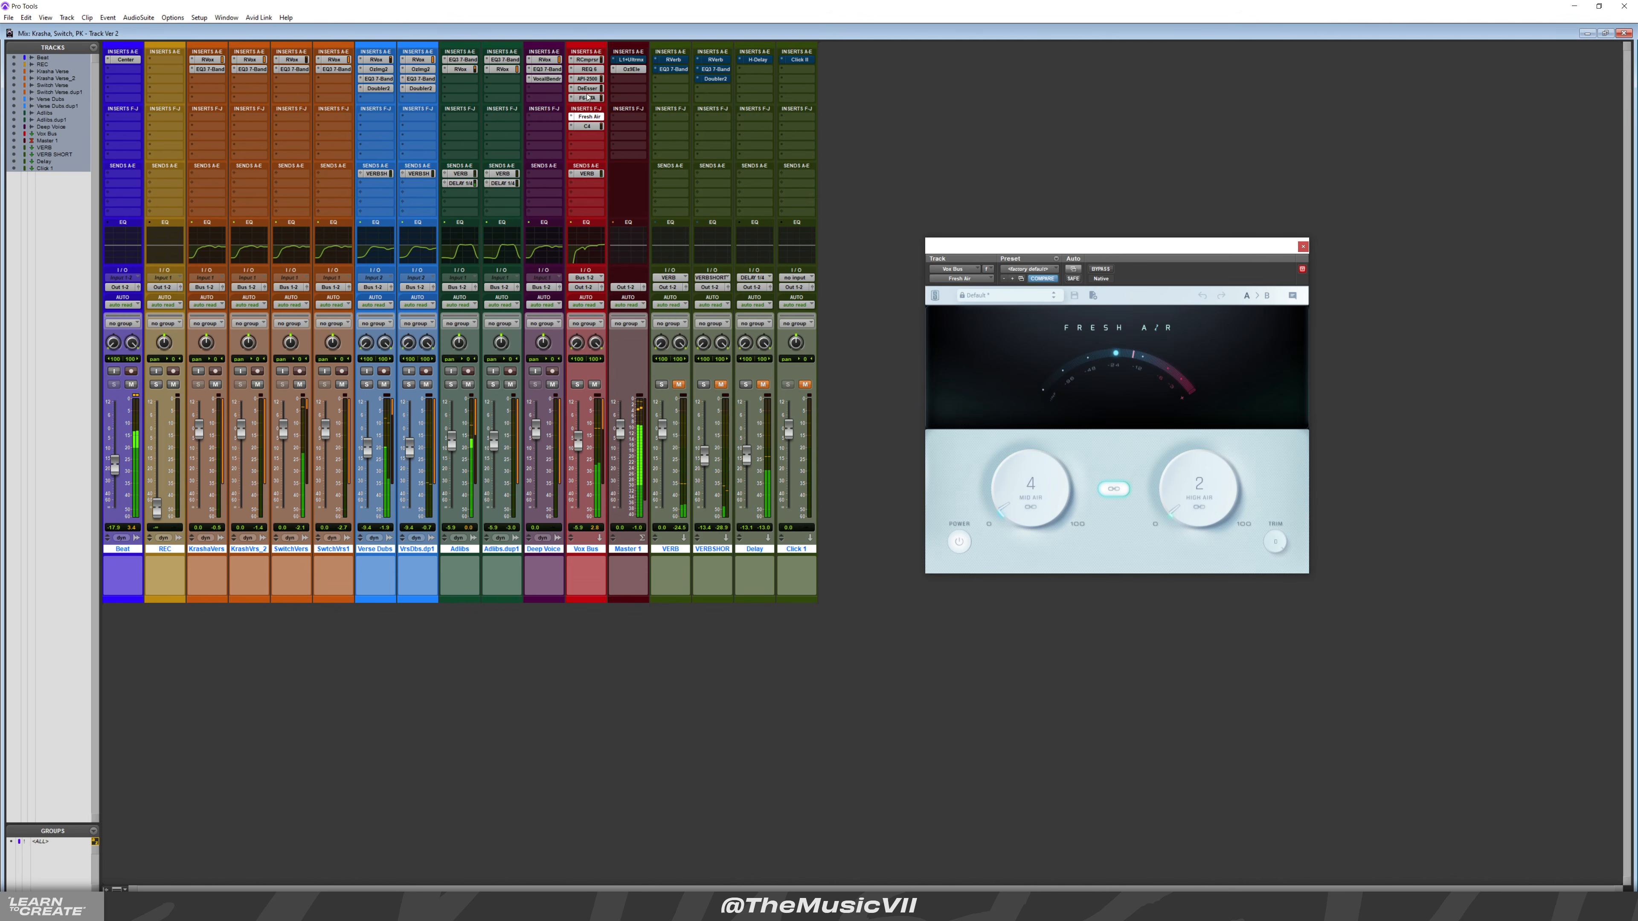
click(584, 126)
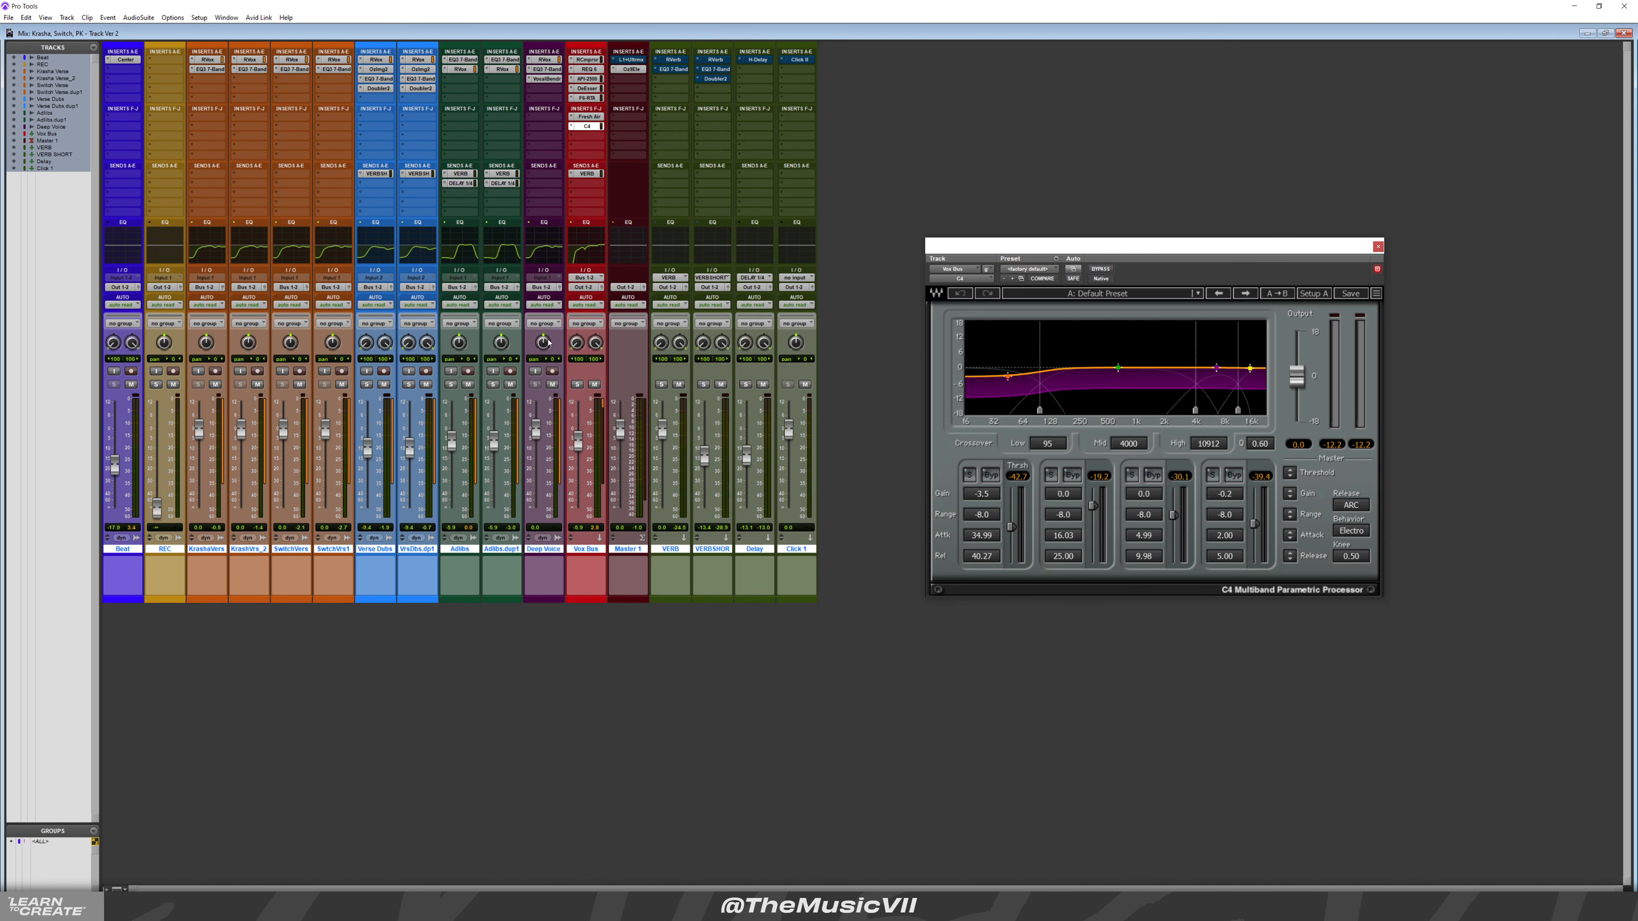
Clear the track selection so that no track in the mixer is selected
right_click(752, 550)
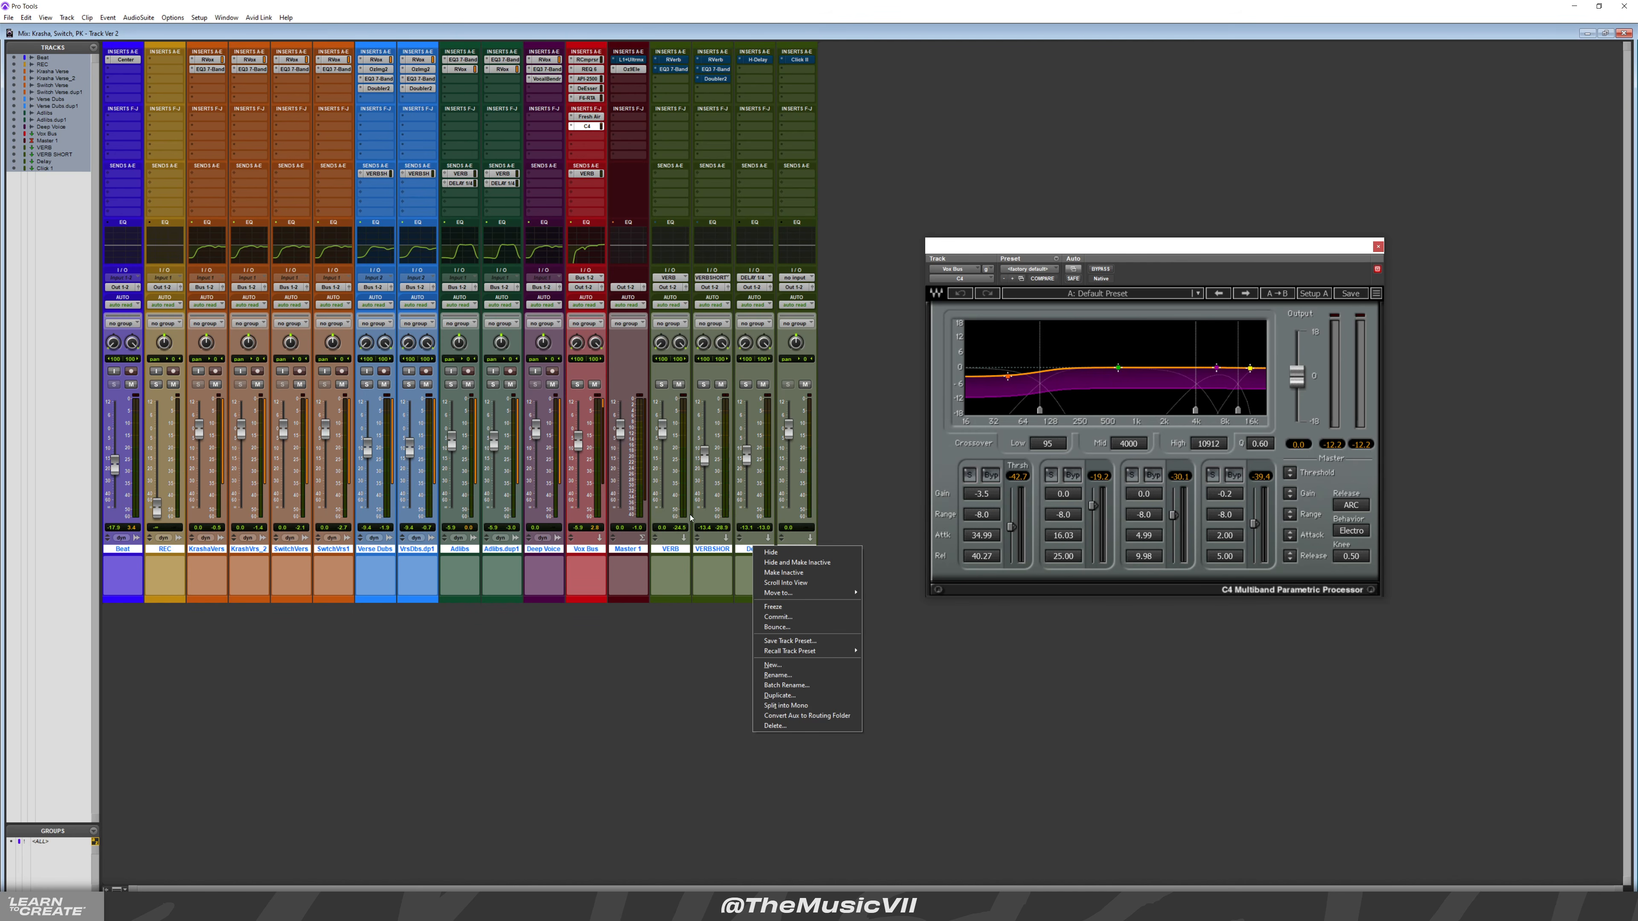
click(847, 400)
shift+click(582, 550)
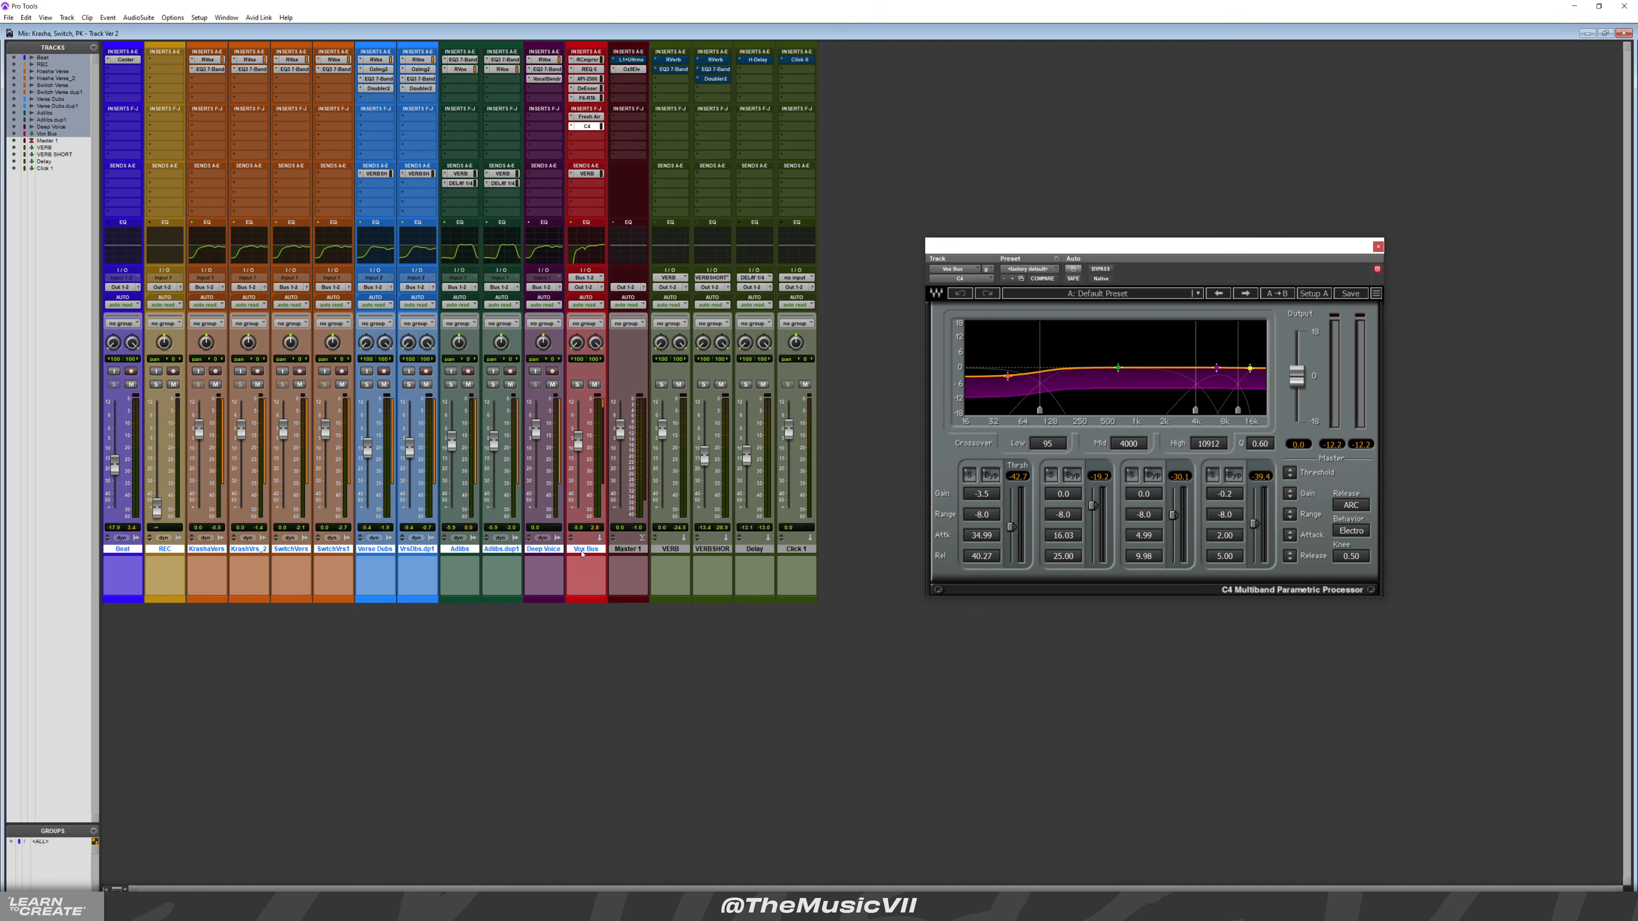
alt+click(584, 550)
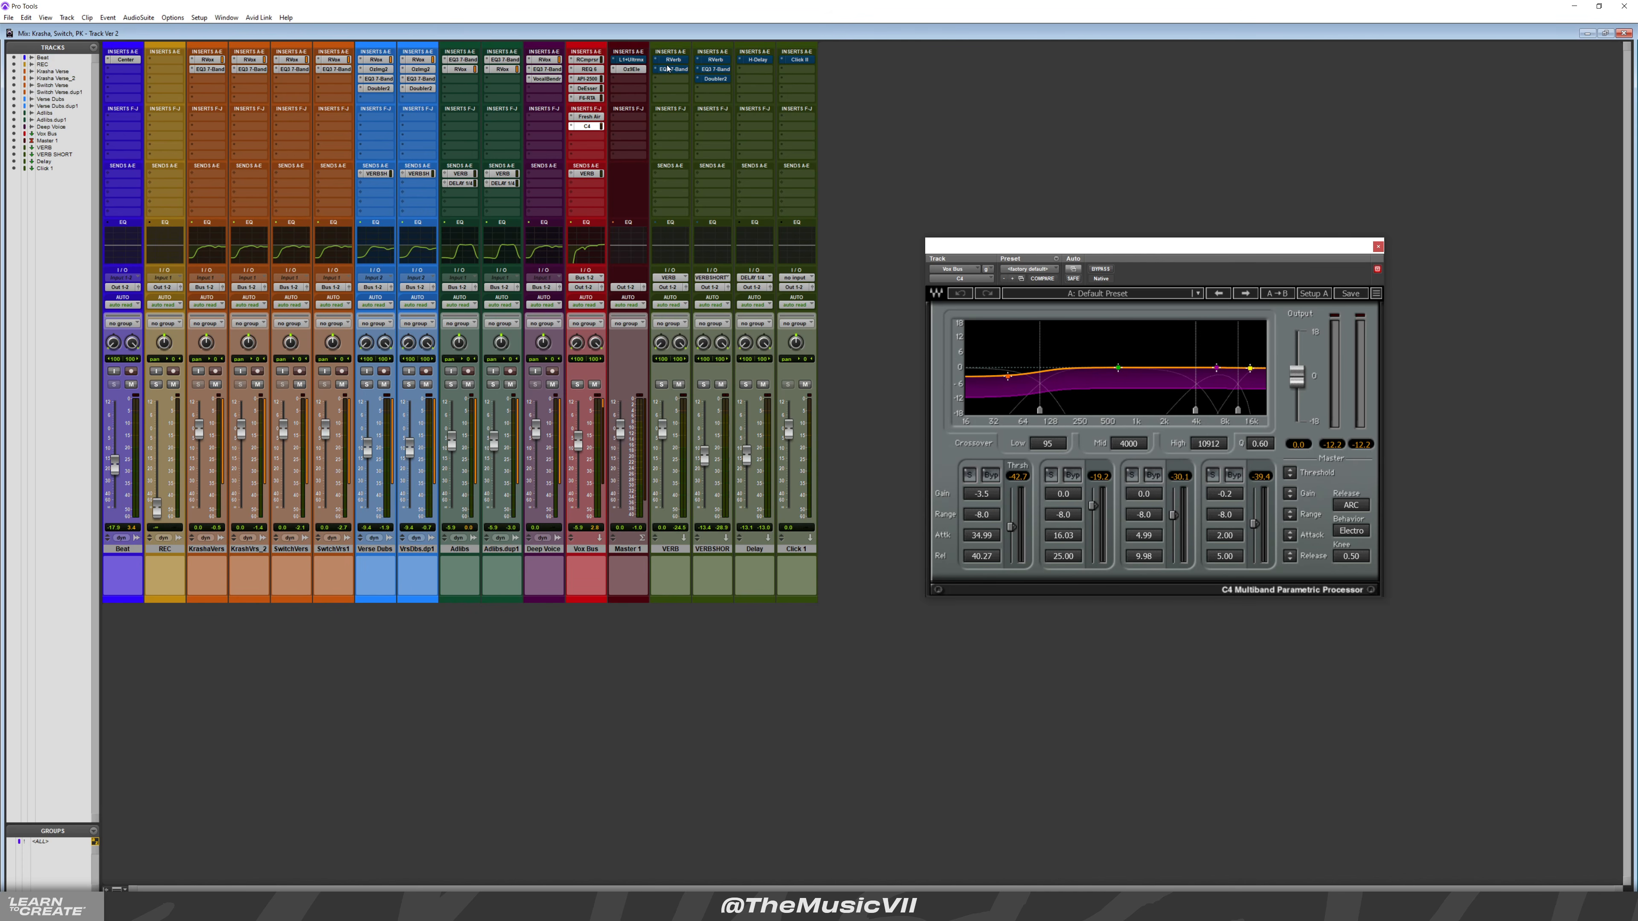
Re-enable the inserts on the VERB, VERB SHORT, Delay and Click 1 tracks
ctrl+click(680, 63)
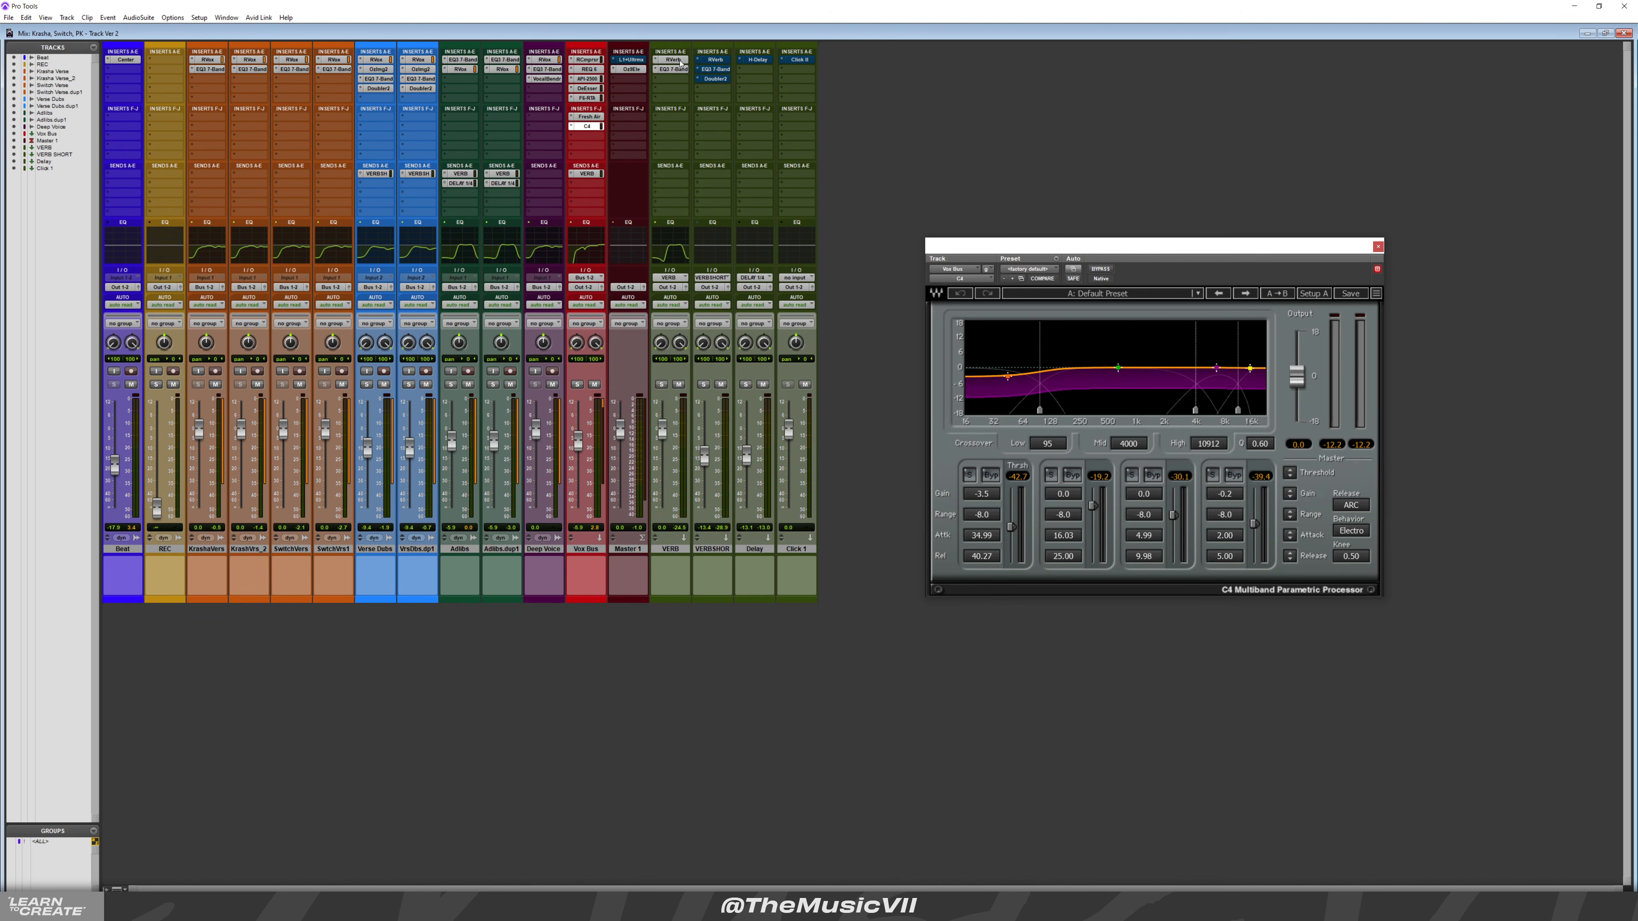
ctrl+click(715, 64)
ctrl+click(757, 63)
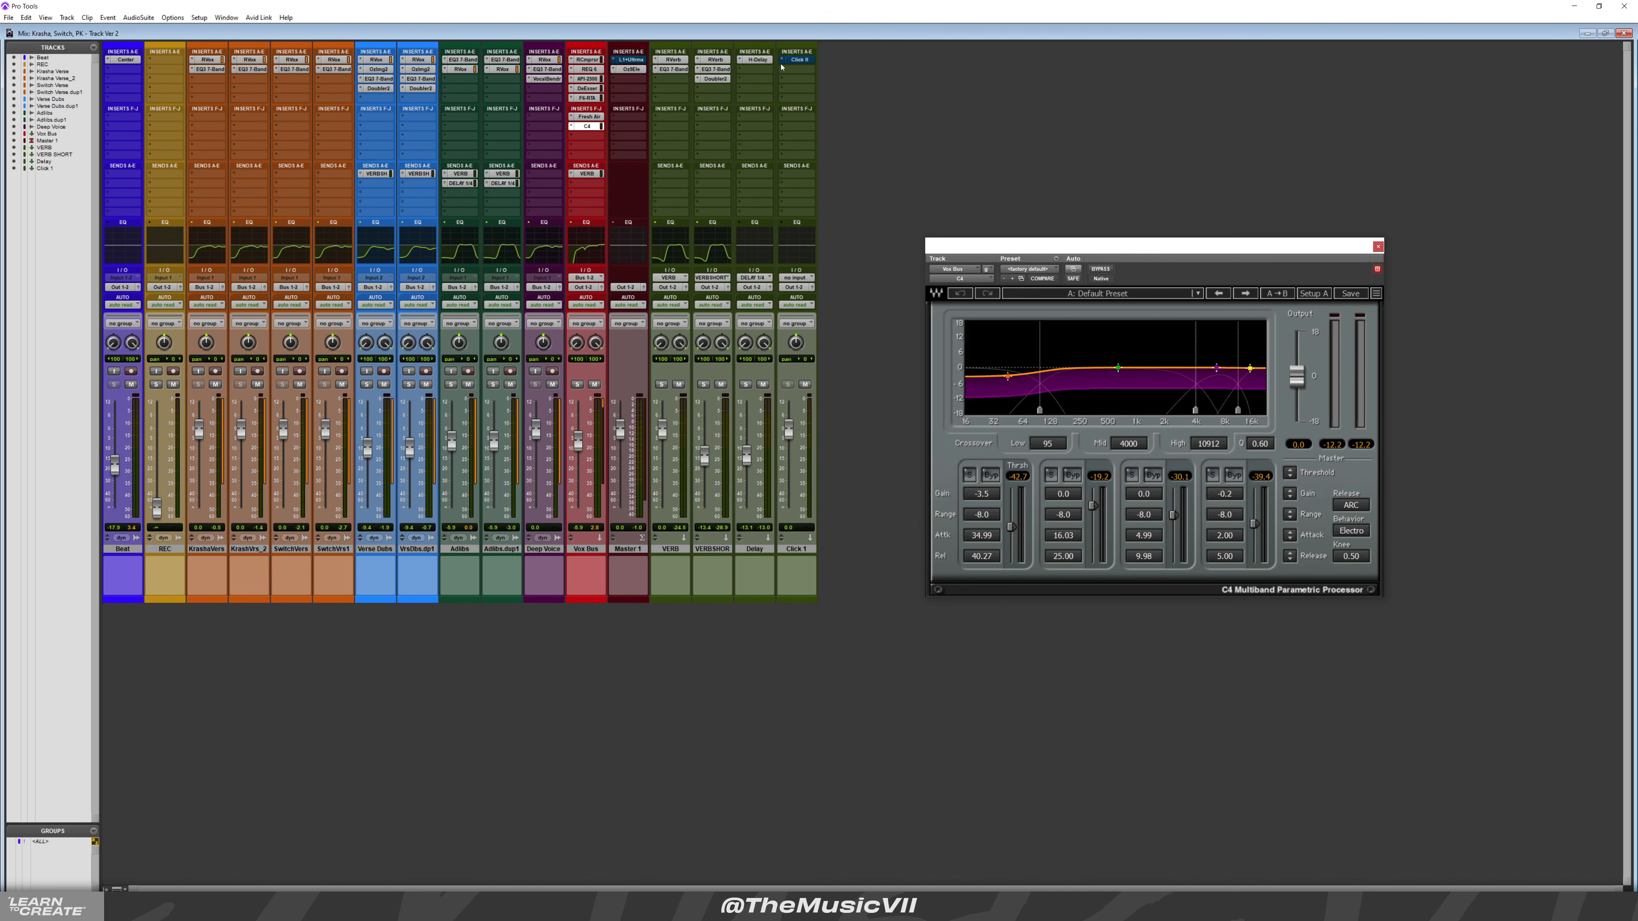
ctrl+click(804, 64)
Play the mix and examine the VERB send fader on the Vox Bus, closing the send window when finished
key(space)
click(586, 173)
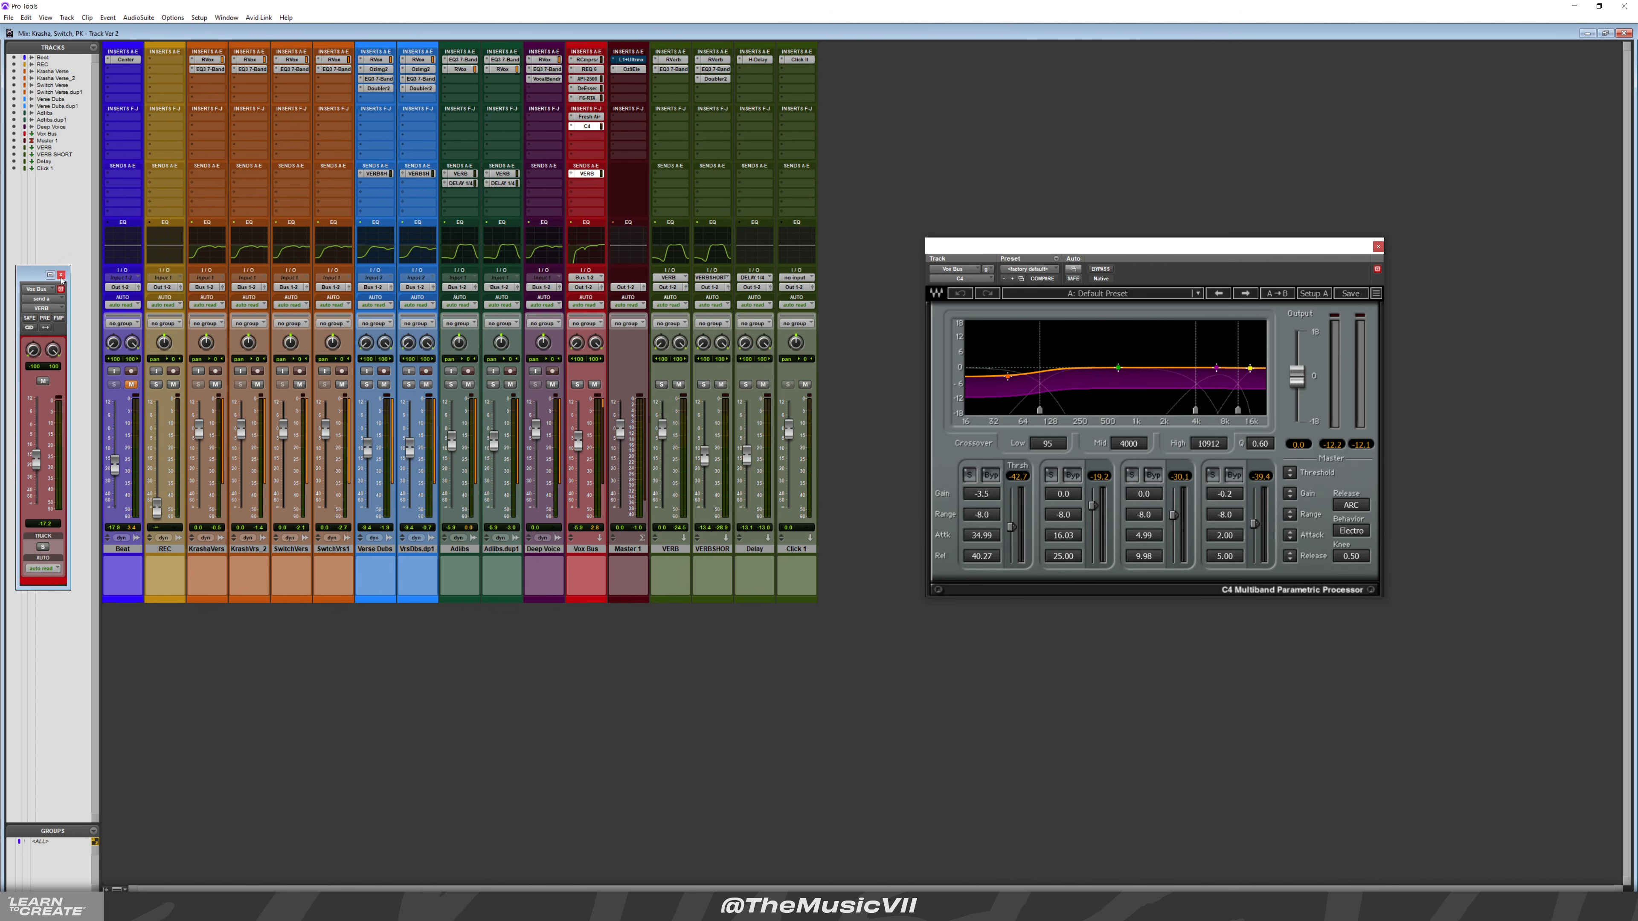
click(62, 276)
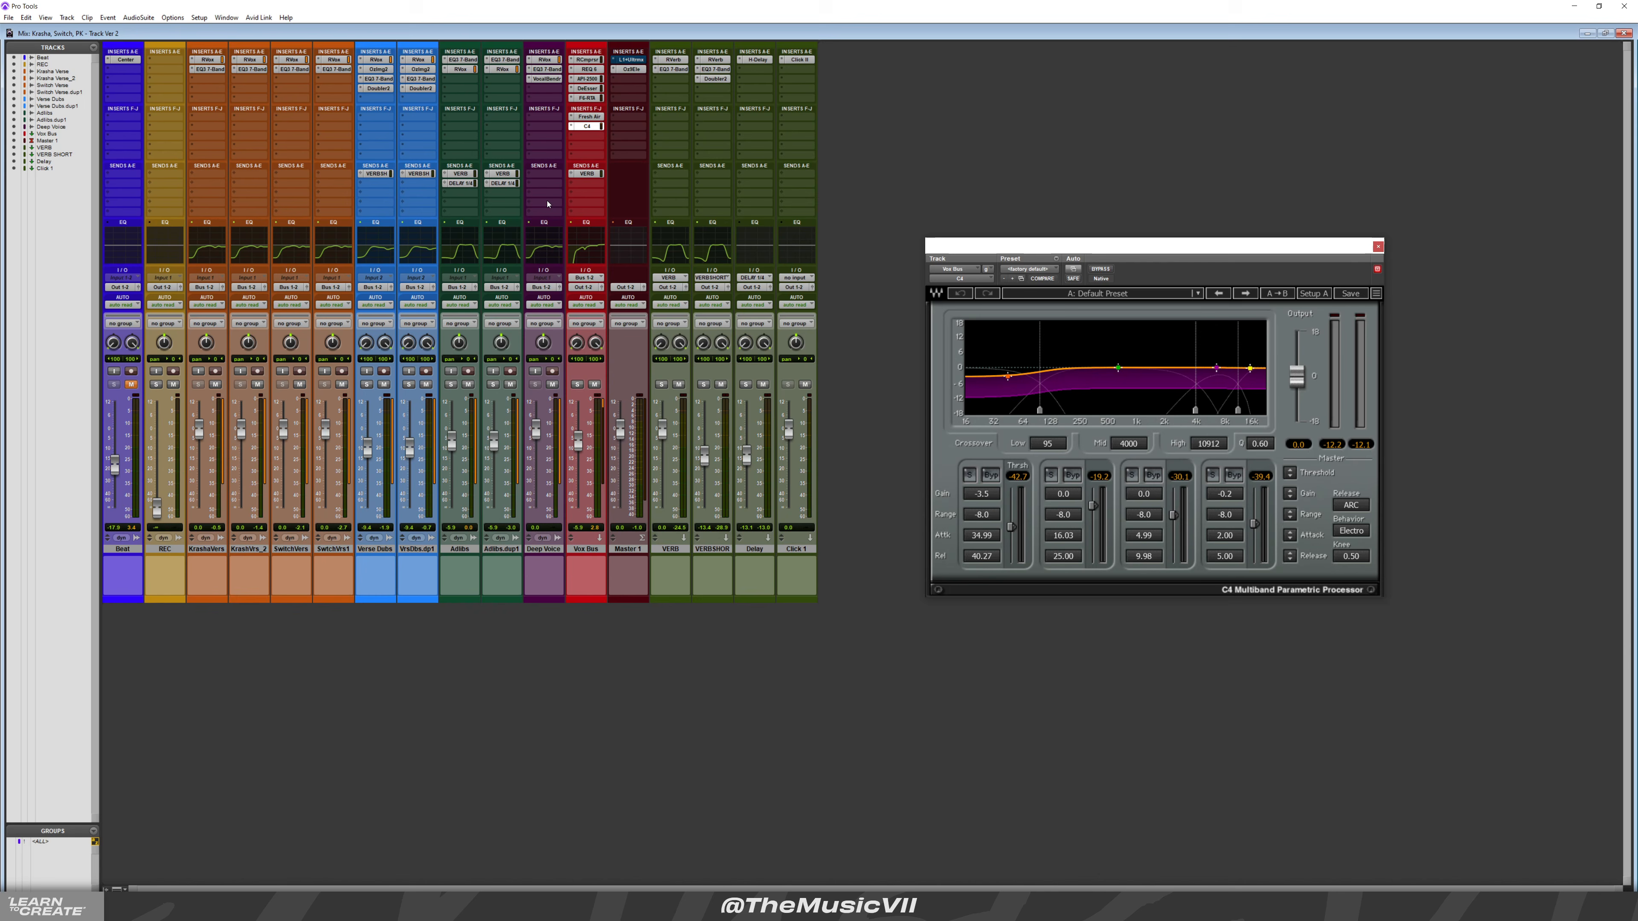
Check the clips in the edit window, close the C4 plug-in window, and return to the mixer
key(ctrl+equal)
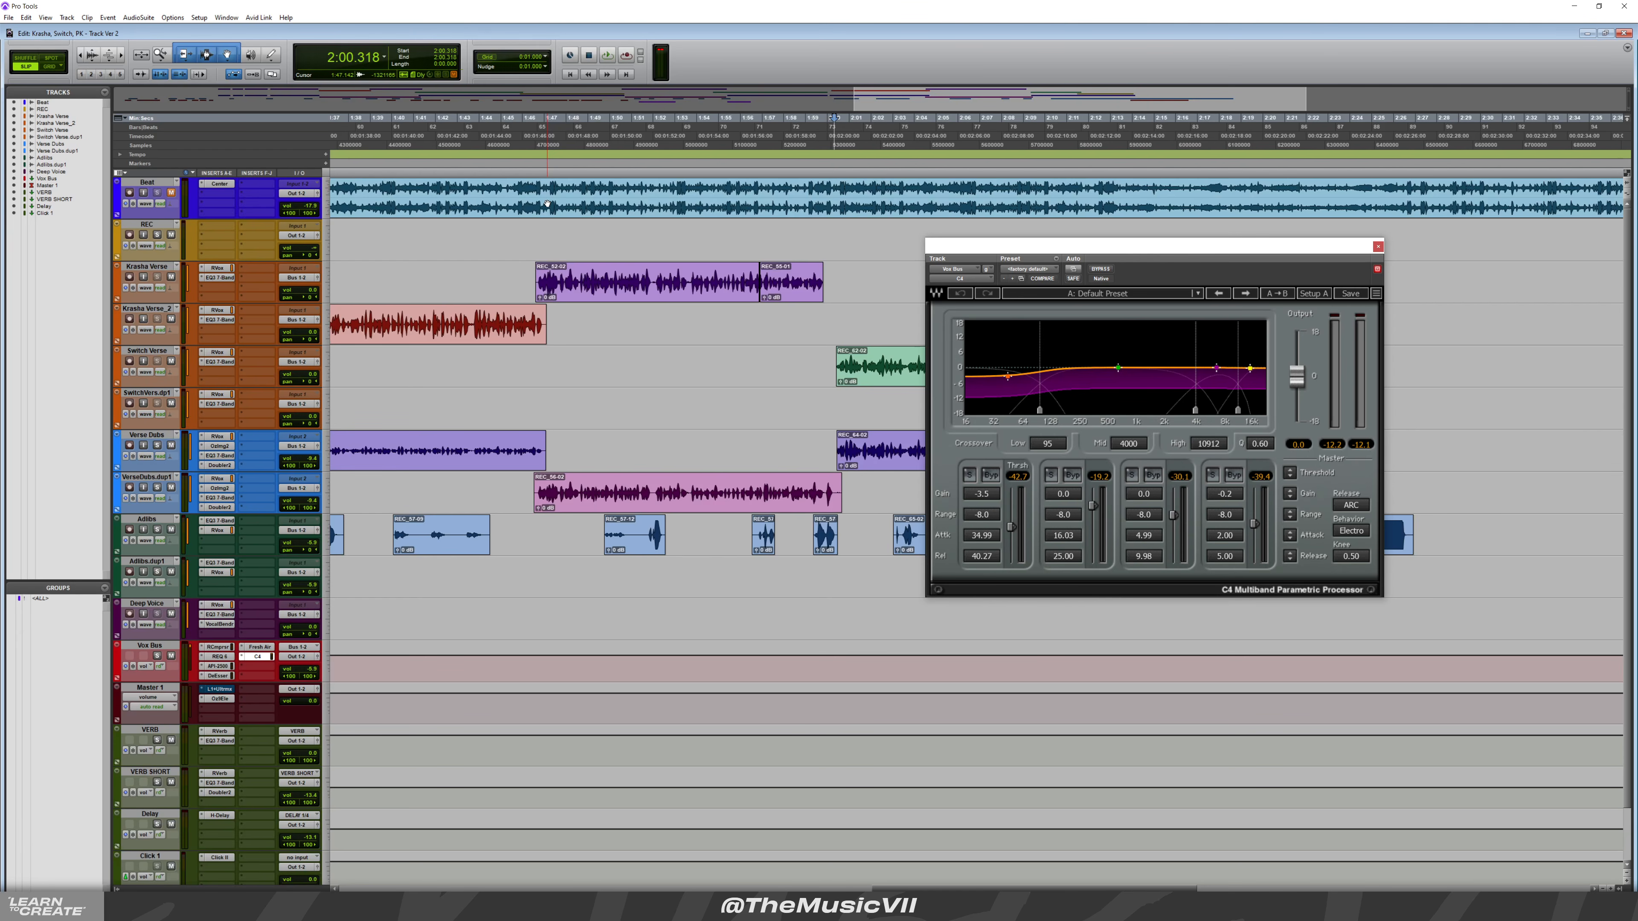
click(1378, 246)
key(ctrl+equal)
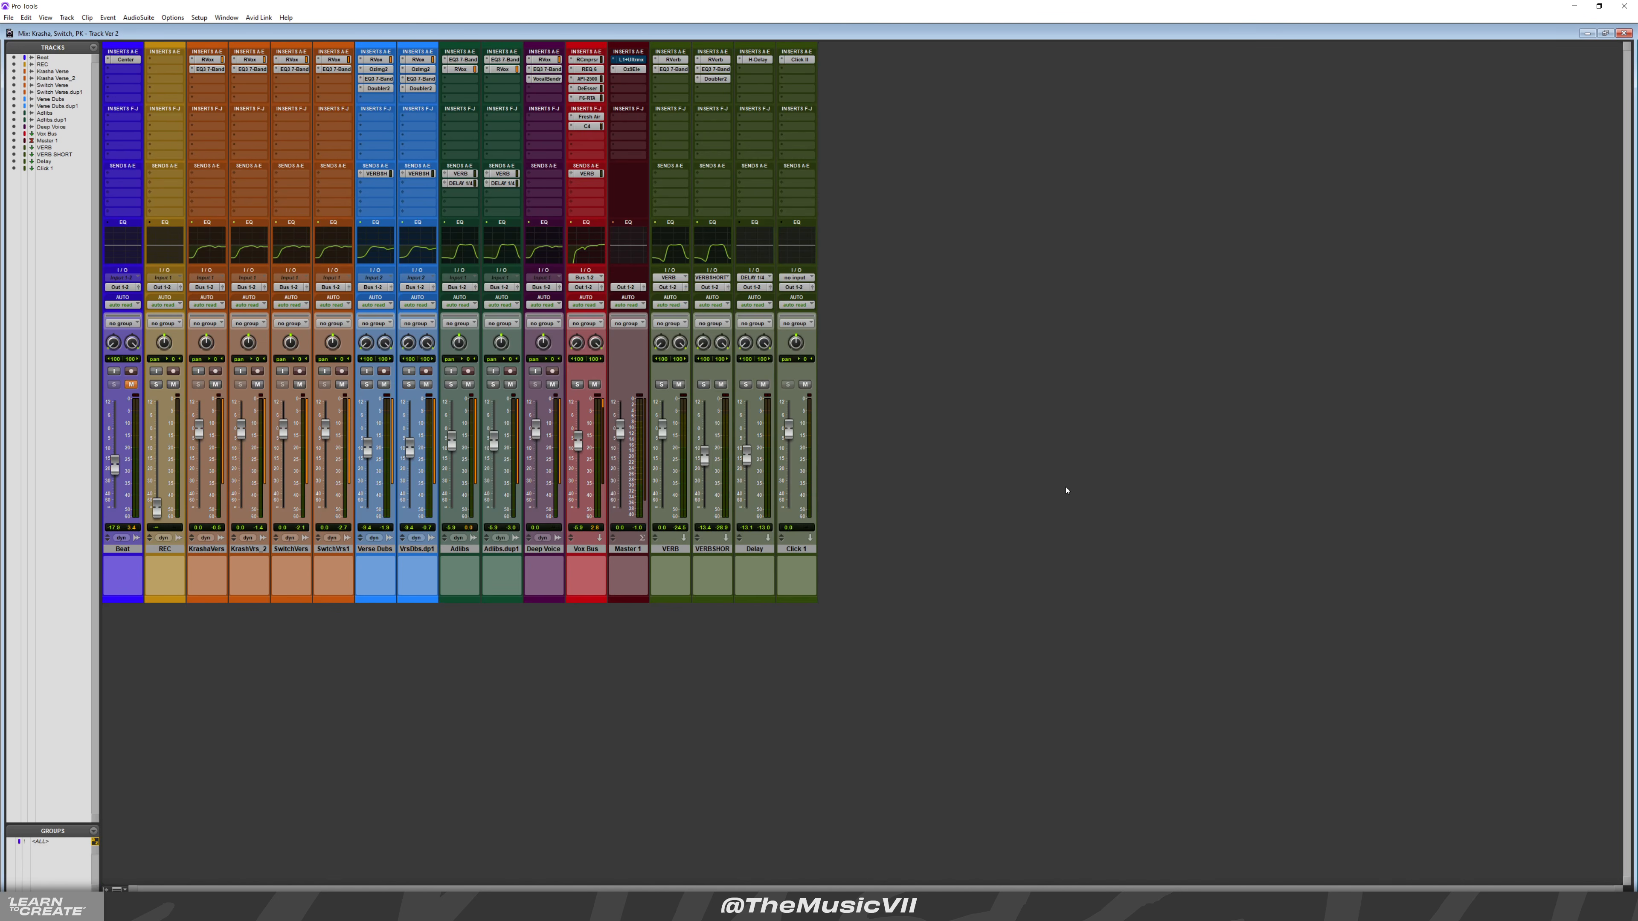
Play the mix and review the Vox Bus RCompressor, API-2500 and C4 settings, closing the C4 window when finished
key(space)
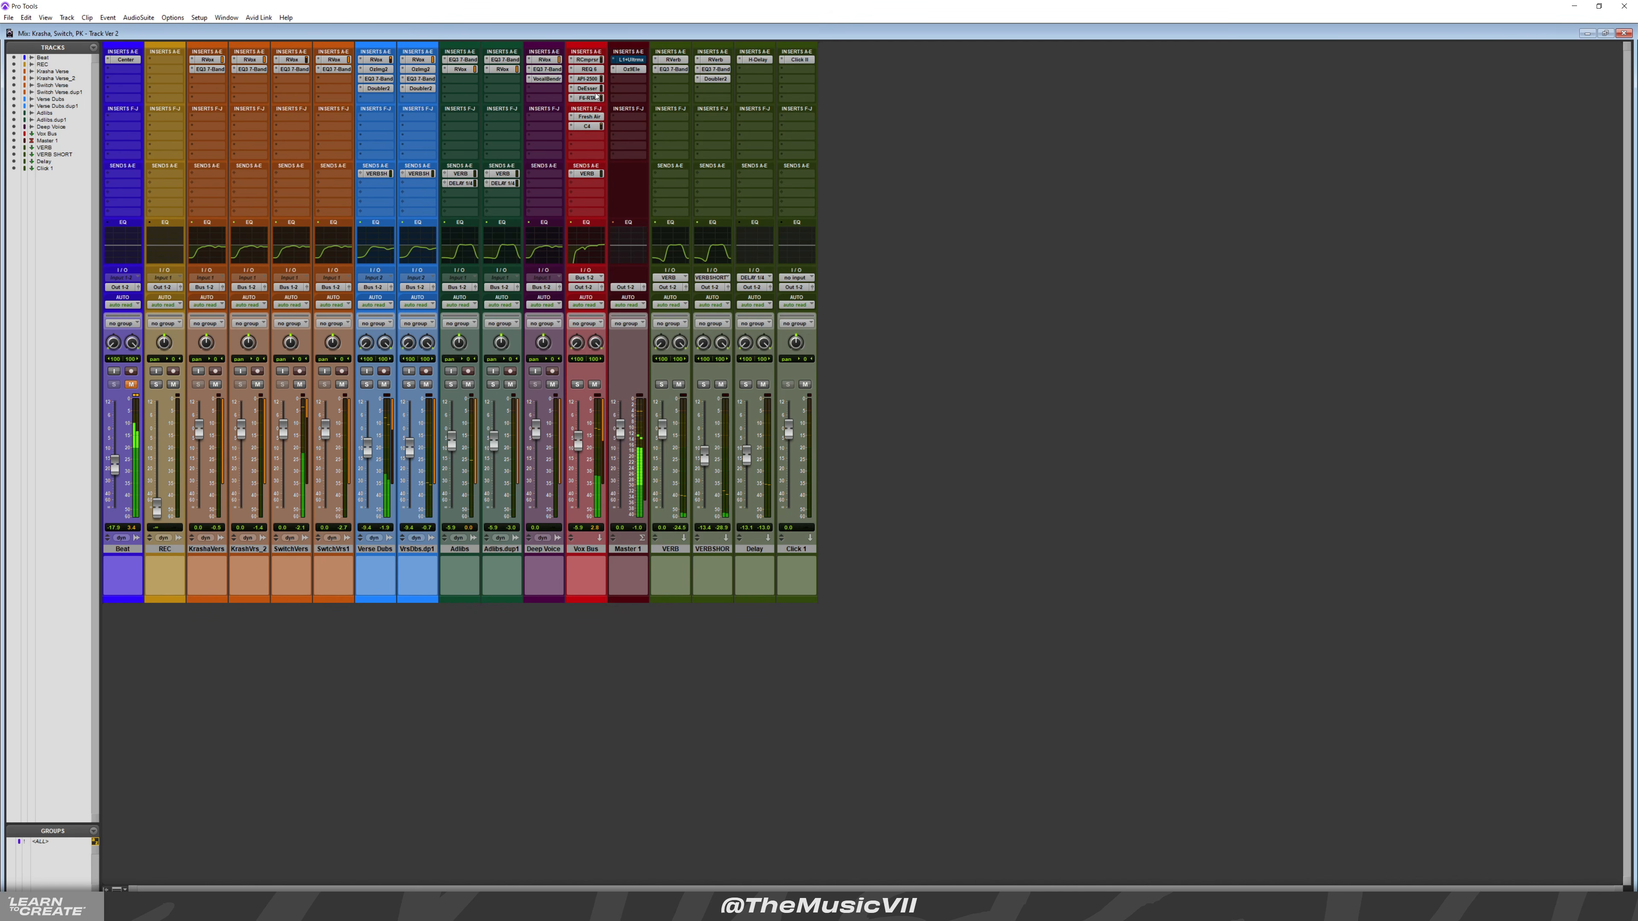
click(588, 59)
click(585, 79)
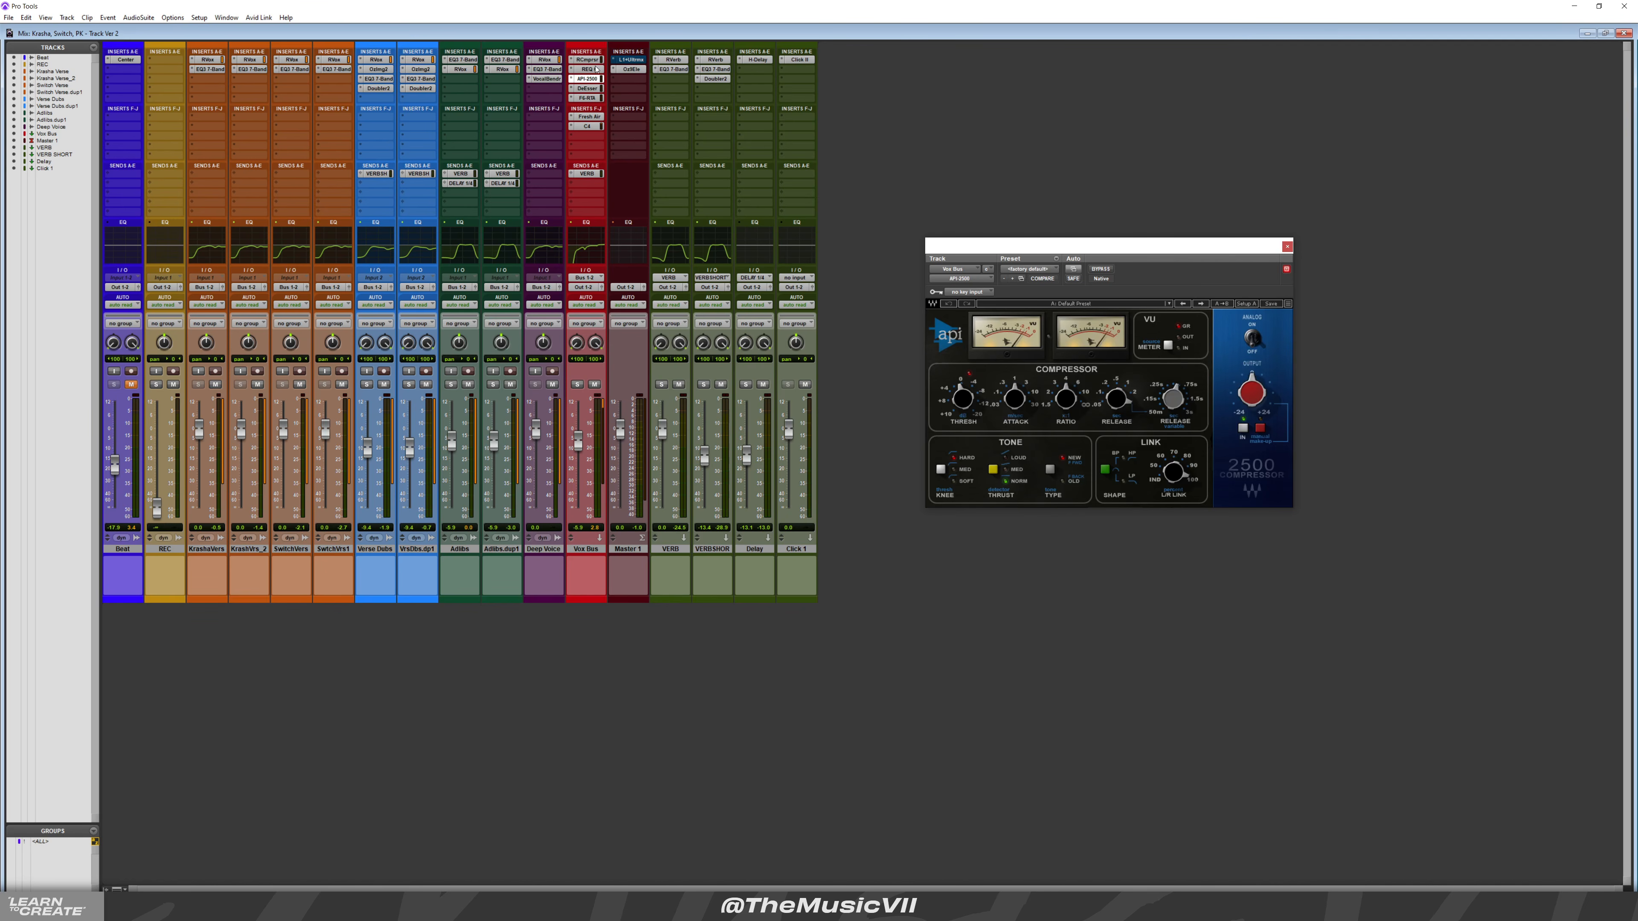
click(587, 126)
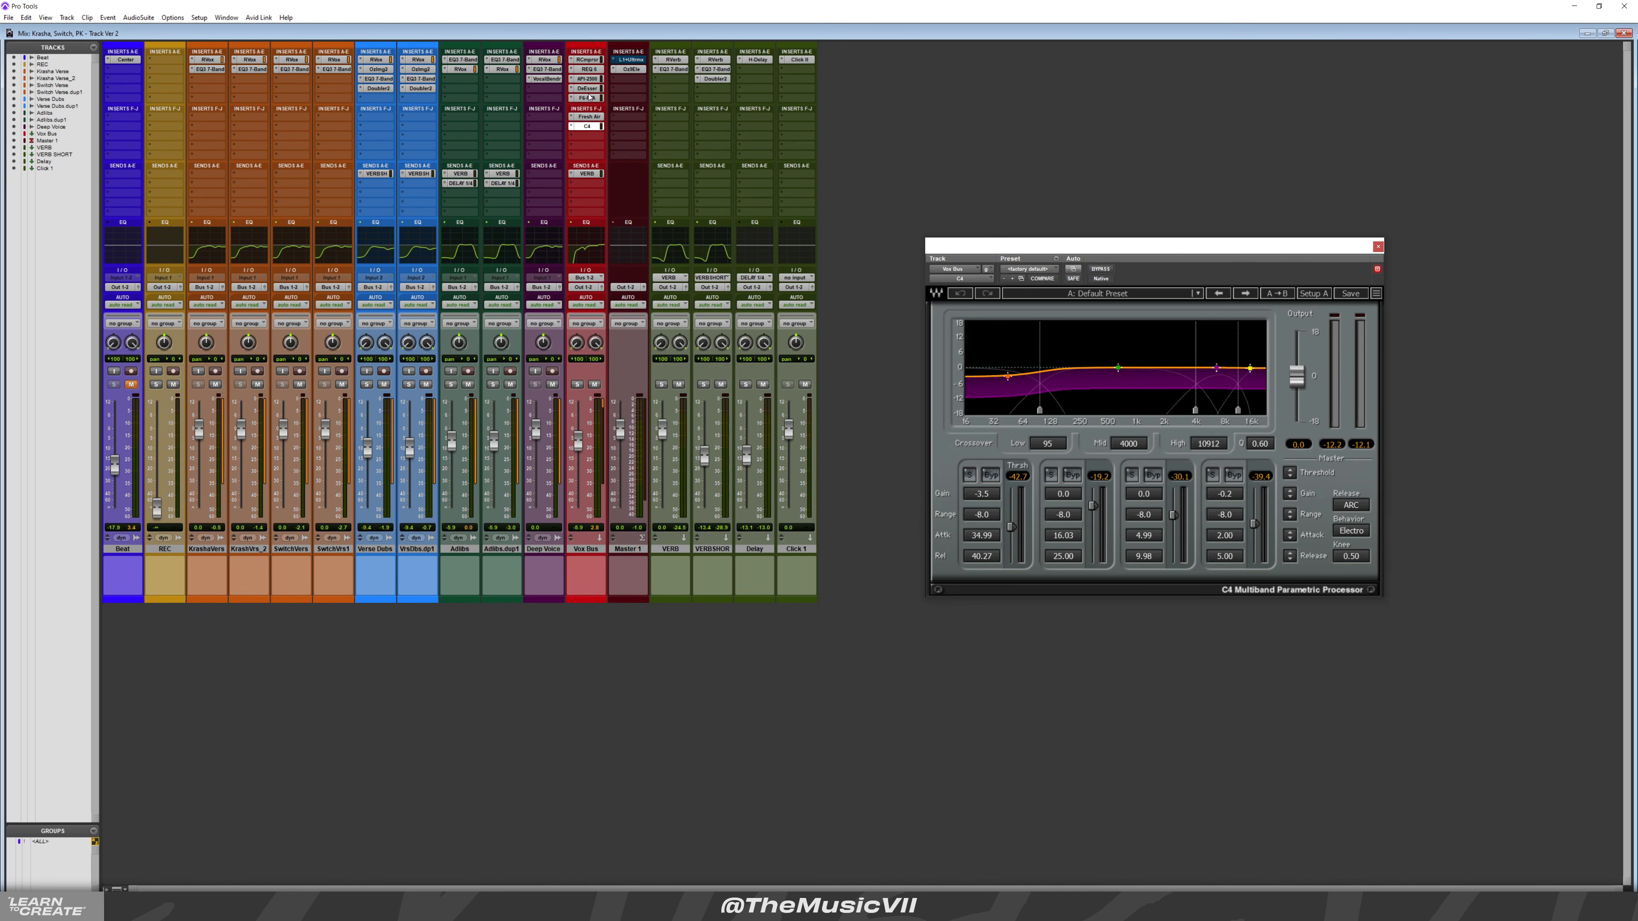
click(1378, 247)
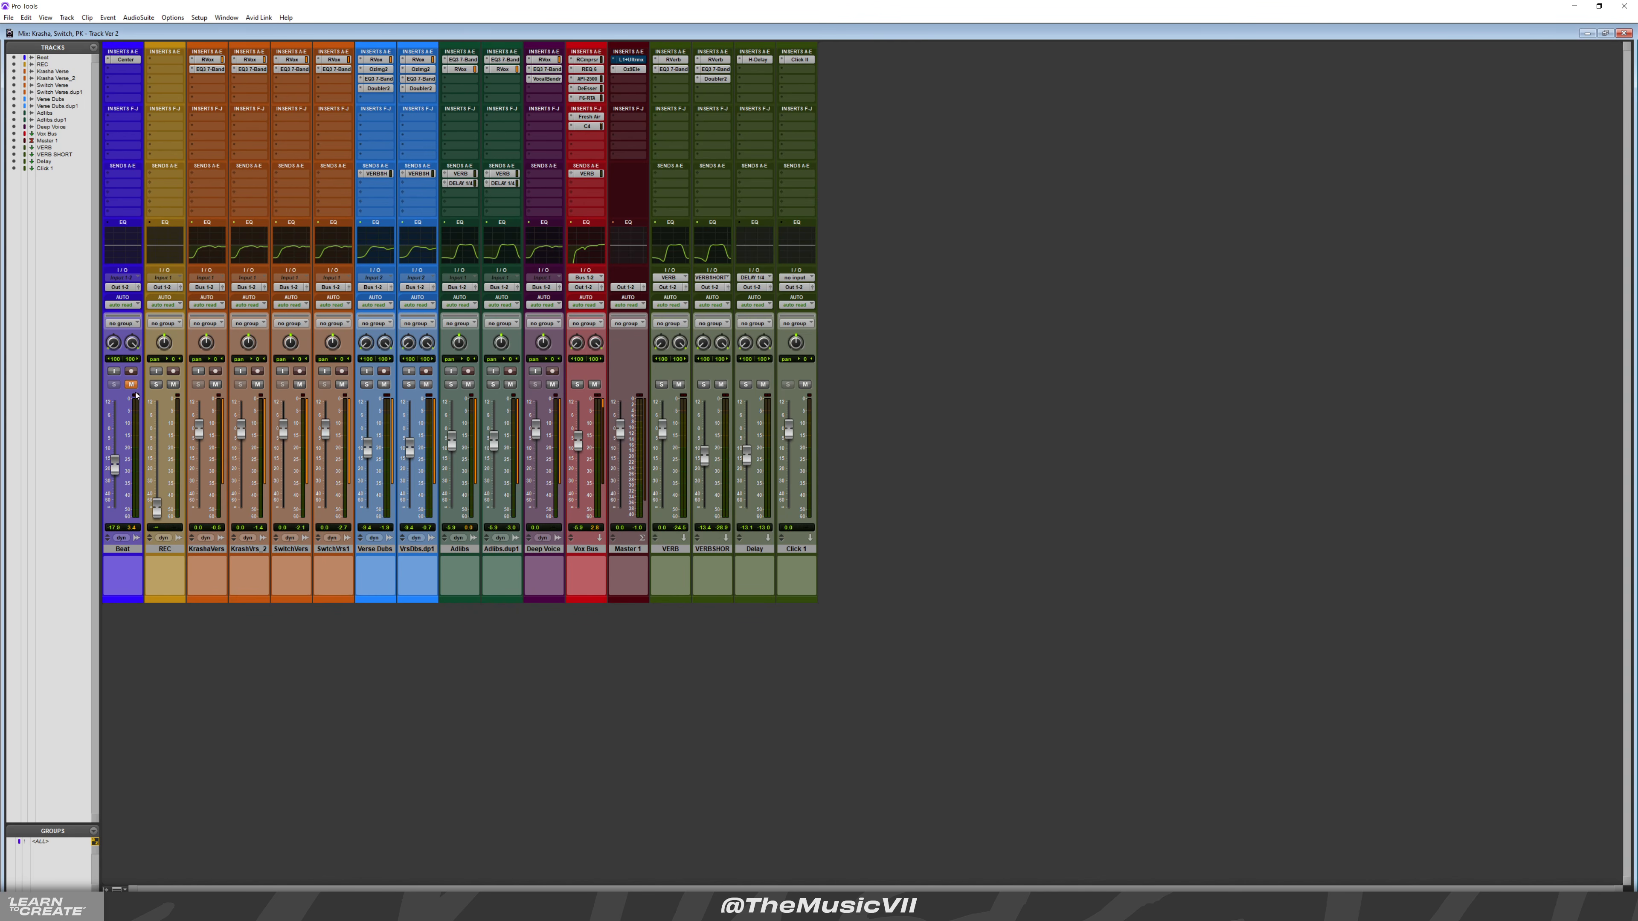
Follow the full mix in the edit window, stop playback, and check the mixer before returning to the clips
key(ctrl+equal)
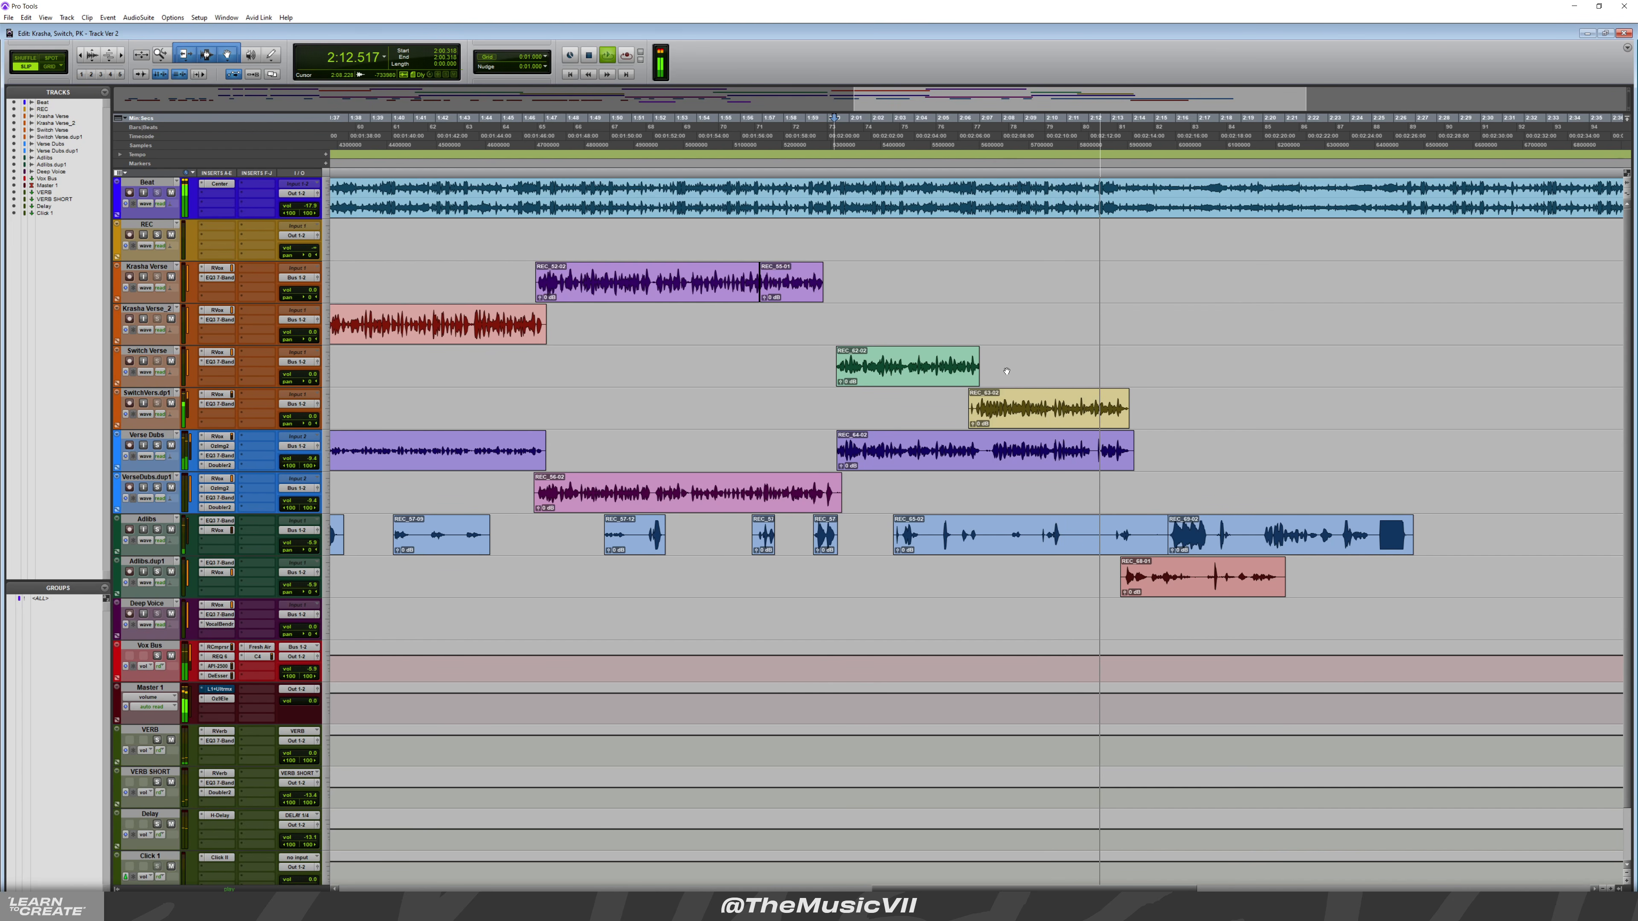
key(space)
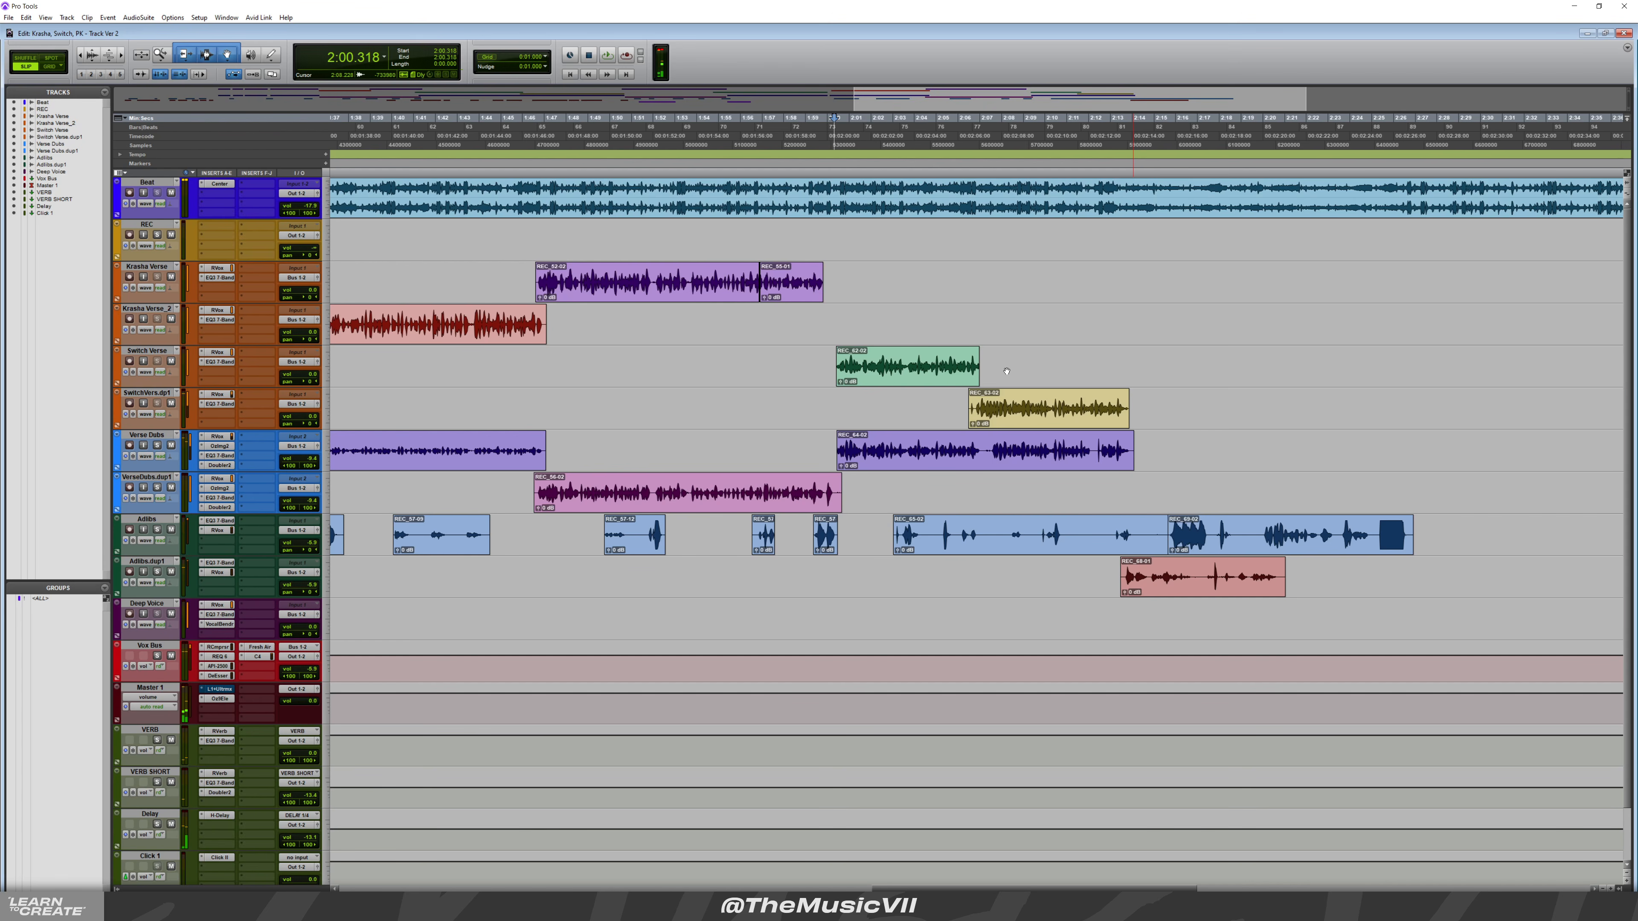
key(ctrl+equal)
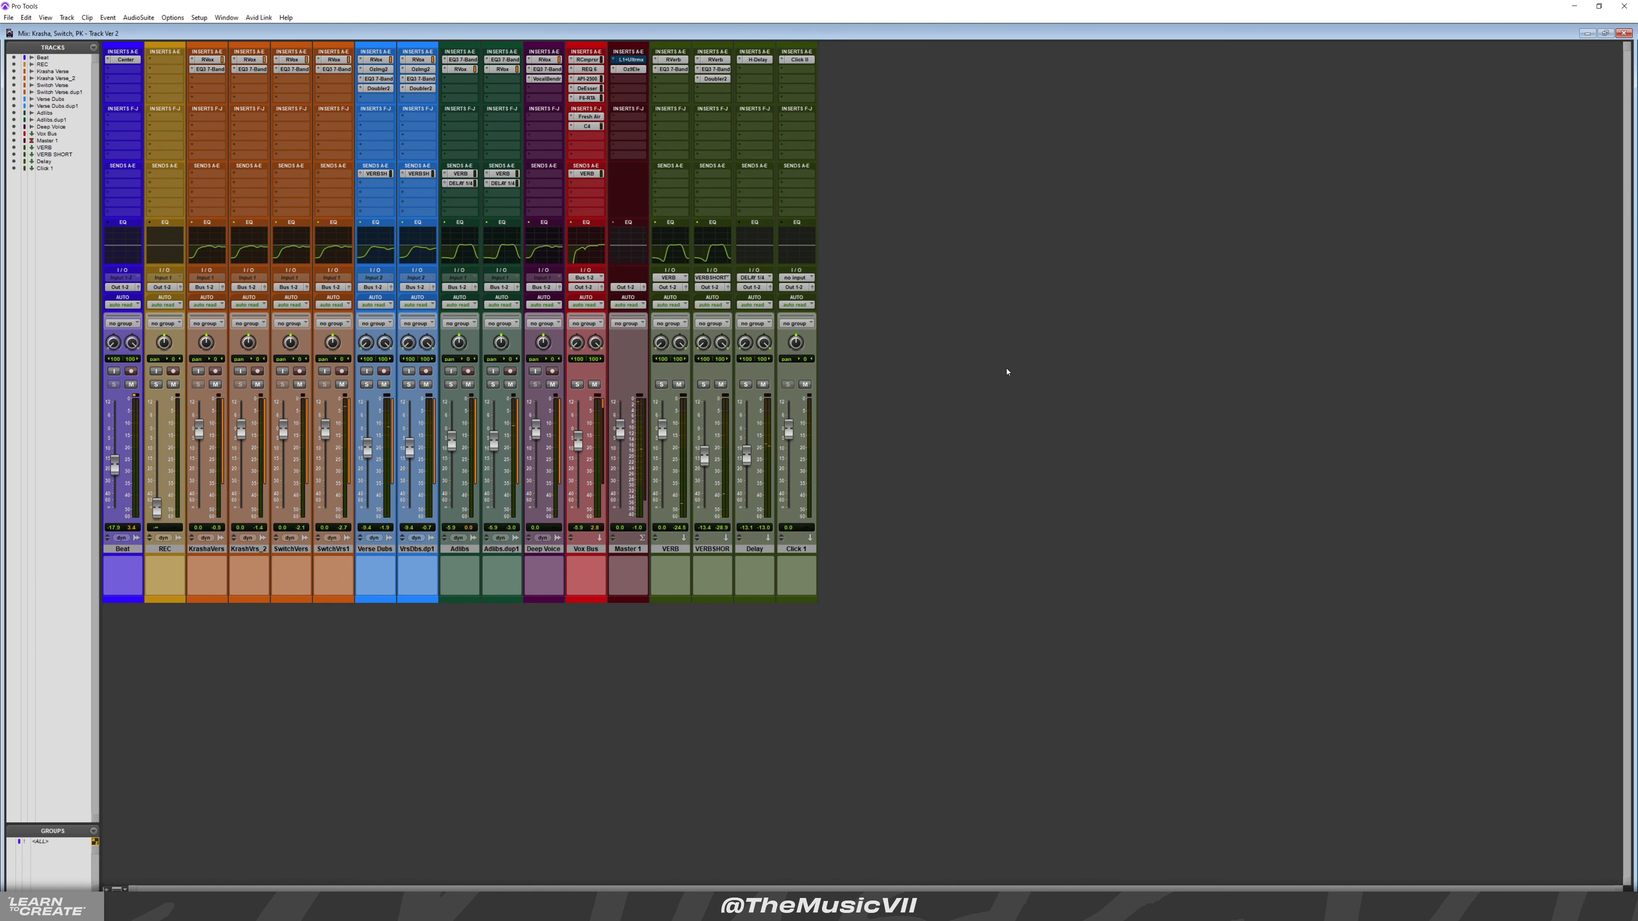
key(ctrl+equal)
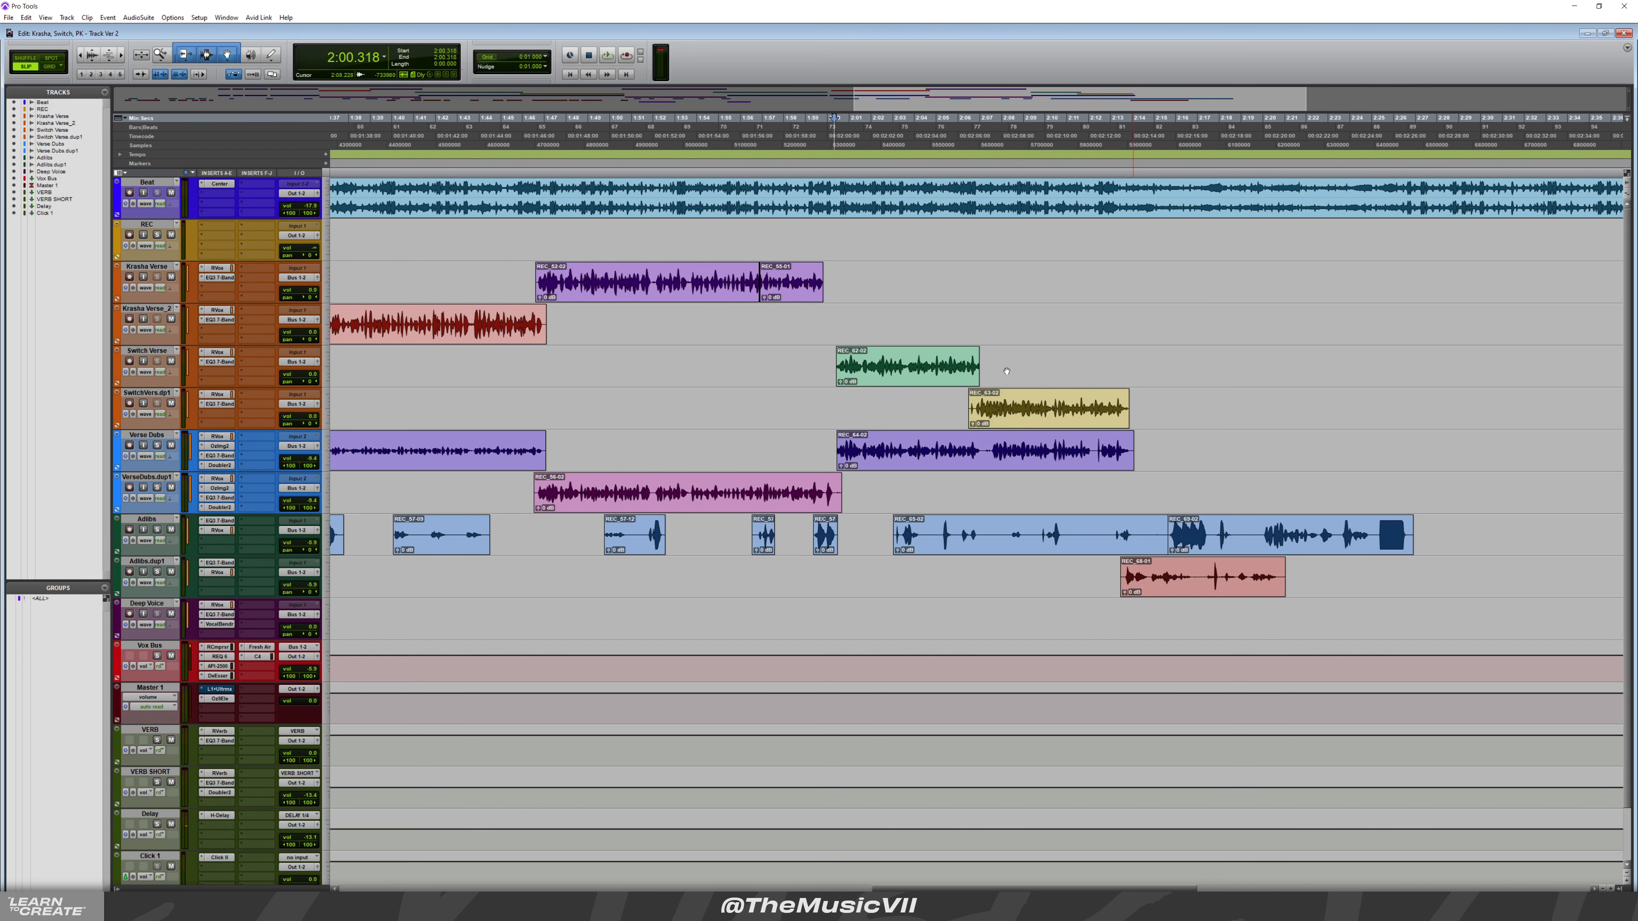